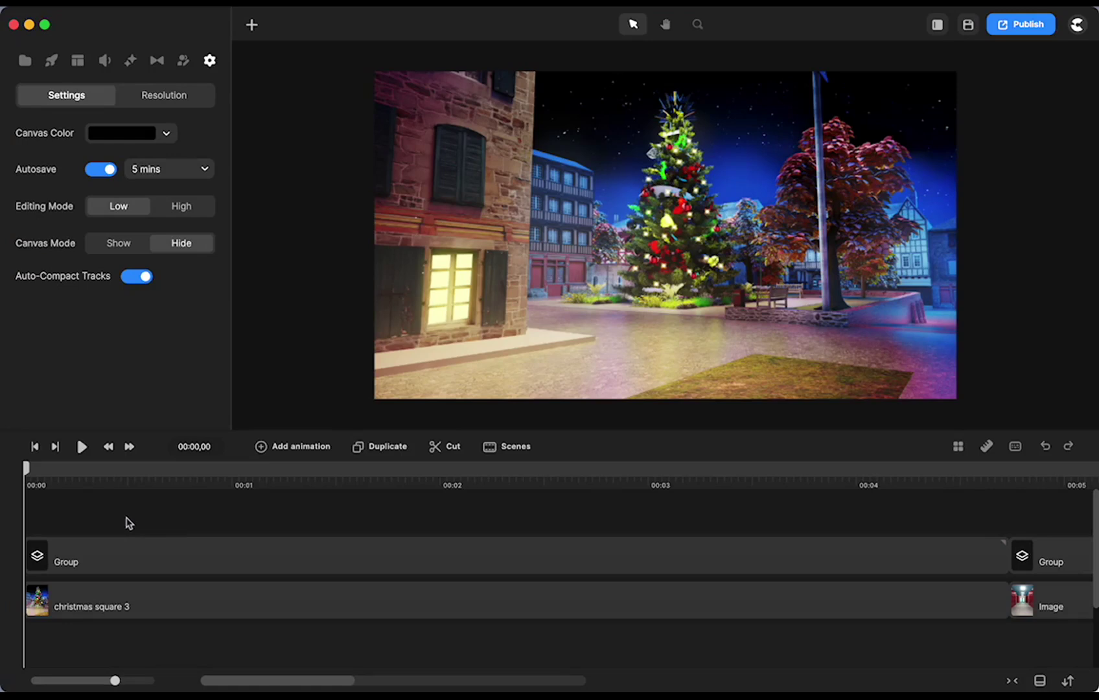
Step: Play a preview of the existing scenes, then scroll the timeline right past the hallway clip
click(81, 447)
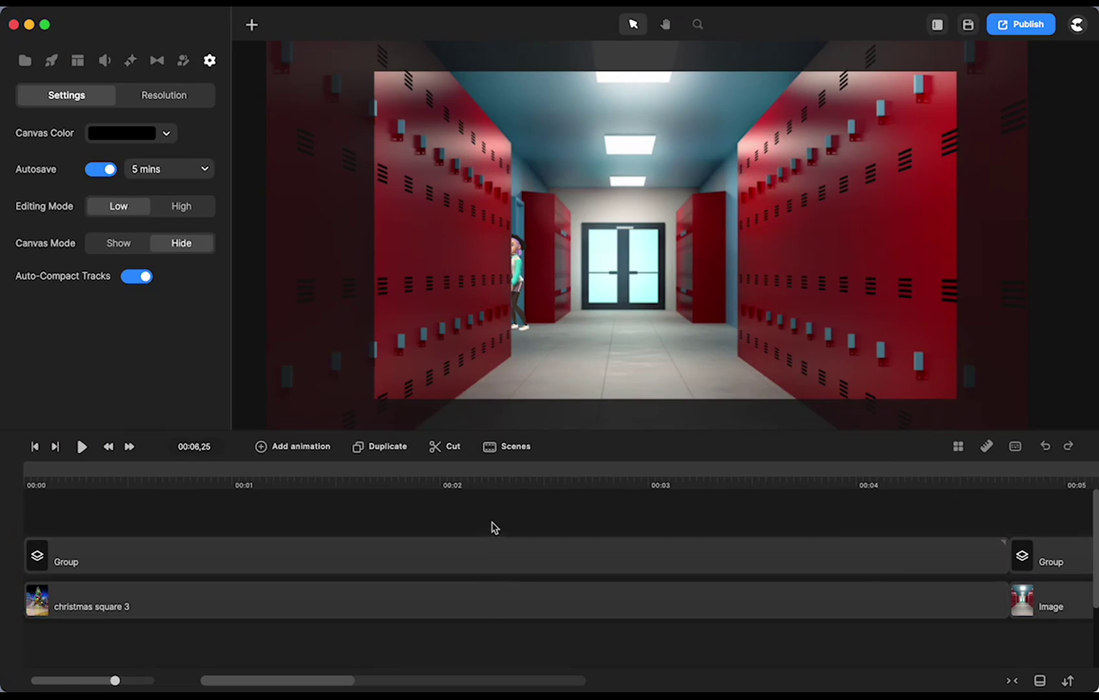
scroll(495, 527, right, 10)
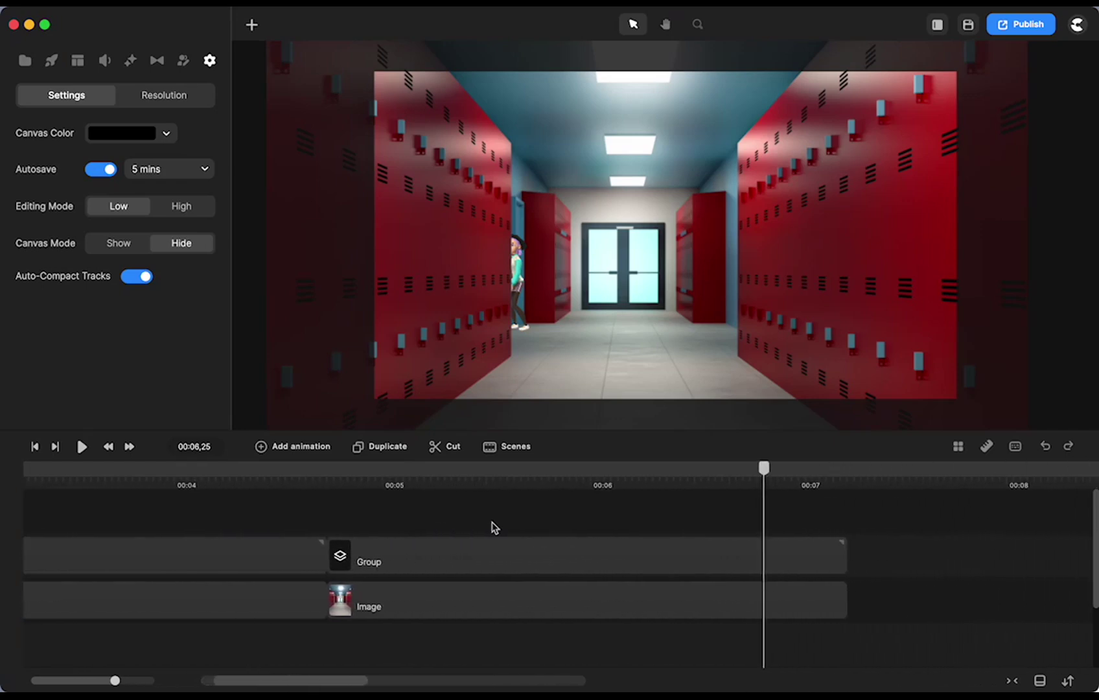
scroll(494, 527, right, 5)
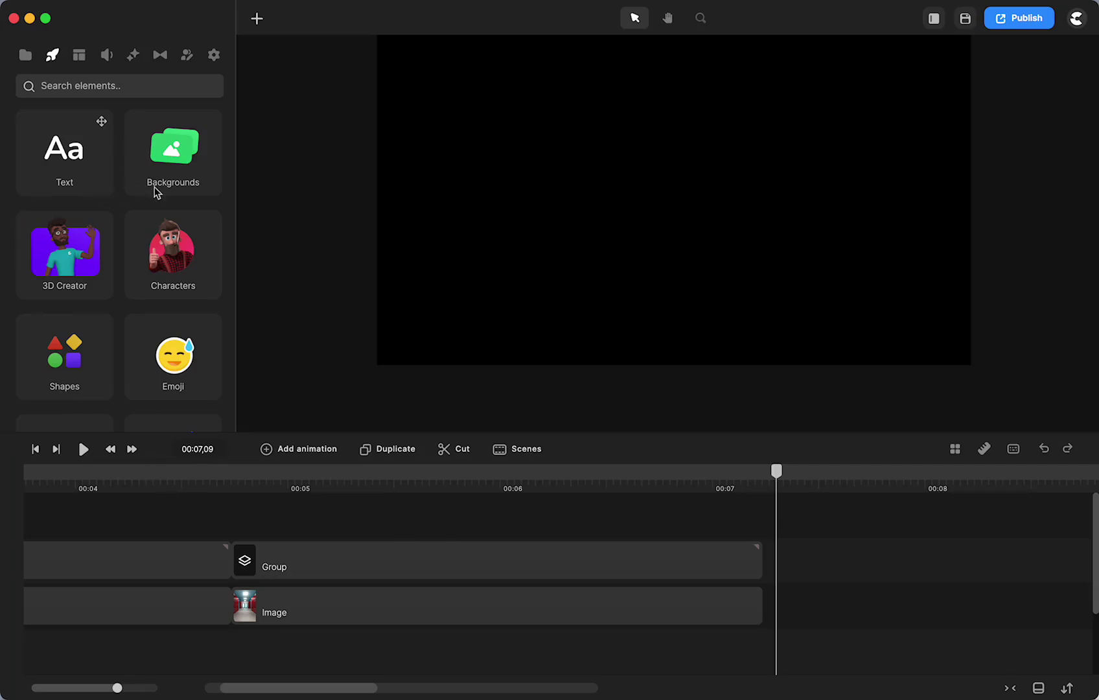
Step: Search backgrounds for 'school' and place the School 2 hallway into the scene
click(166, 158)
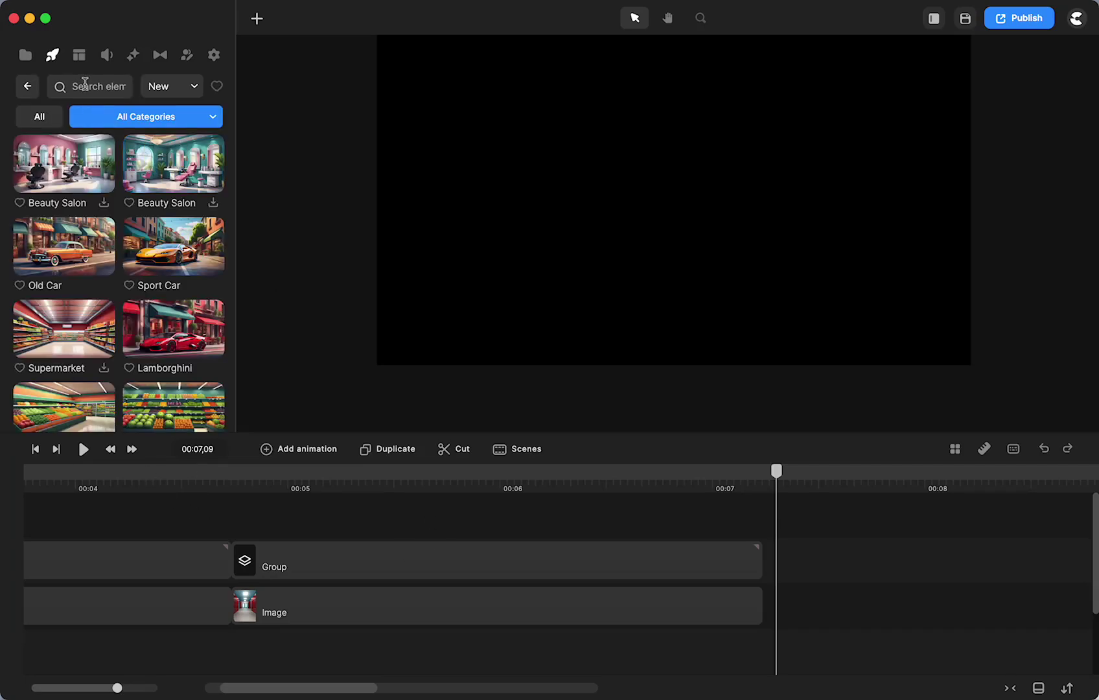
click(85, 85)
text(school)
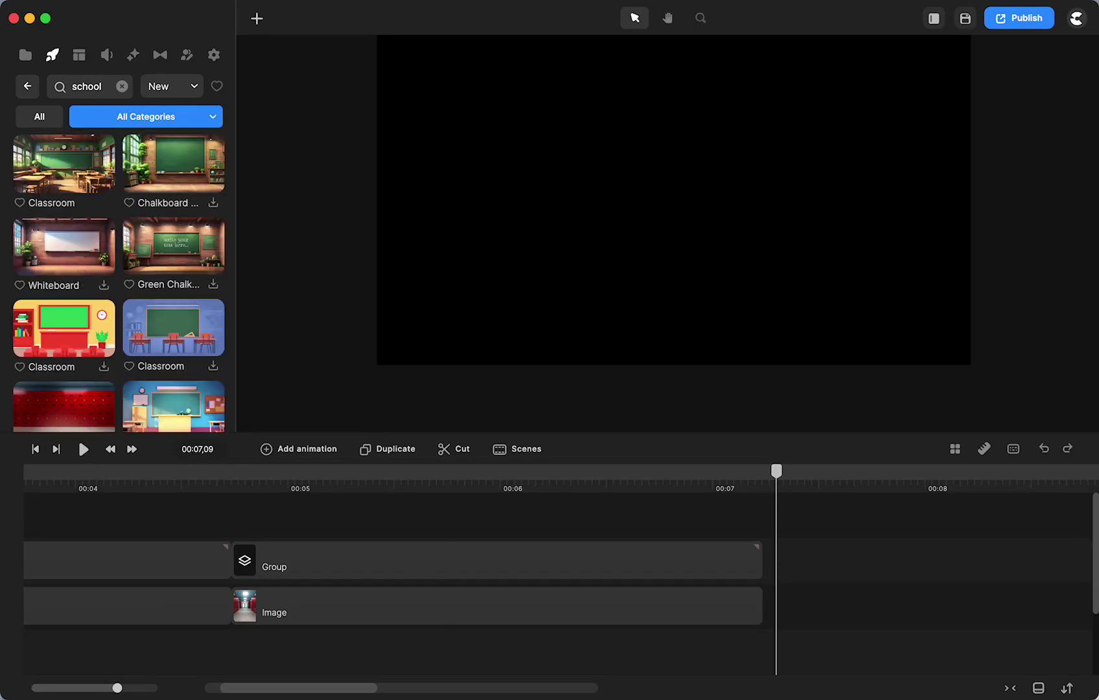
scroll(153, 276, down, 4)
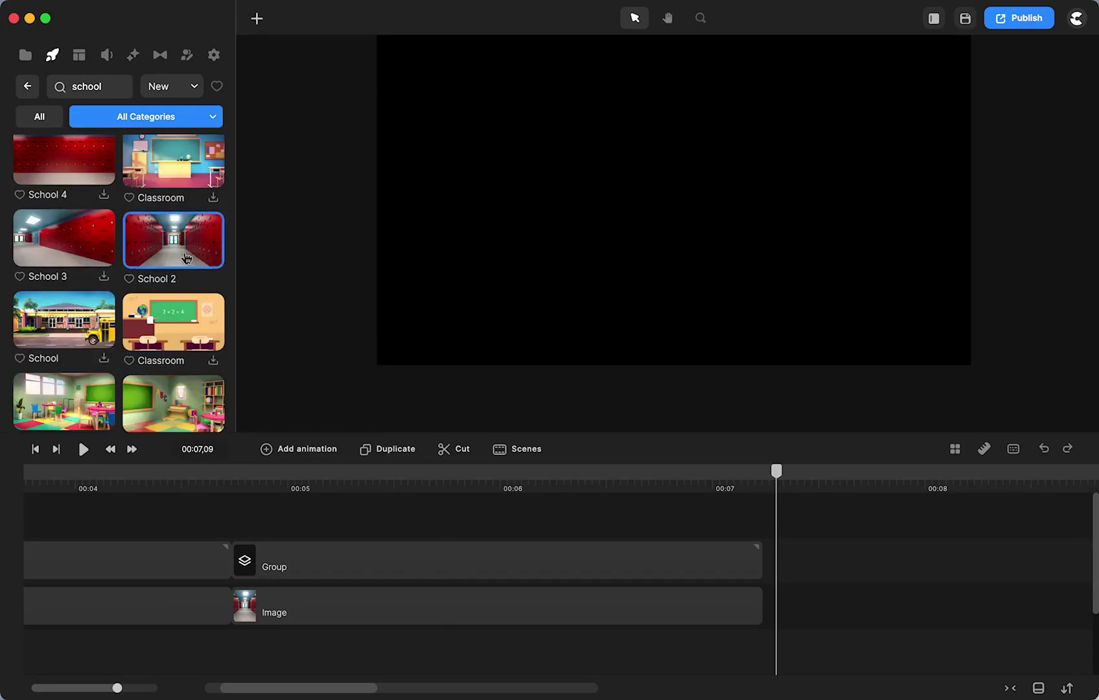
drag(170, 255, 582, 277)
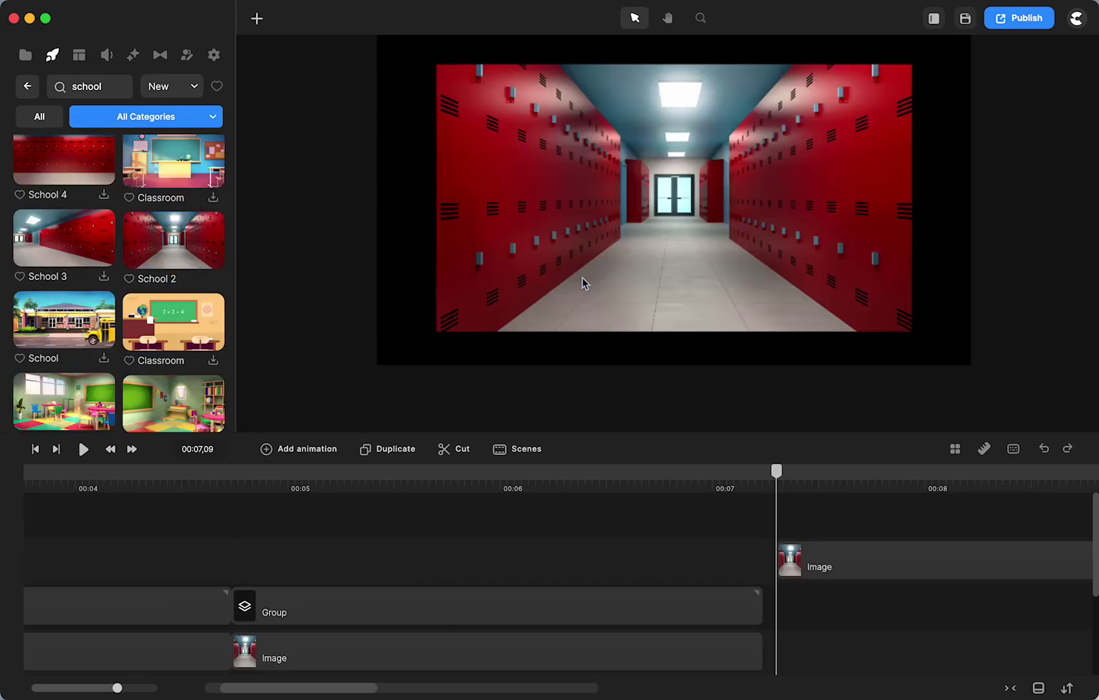
Step: Fill the canvas with the hallway image, enlarge it to 143%, and nudge it right
click(582, 278)
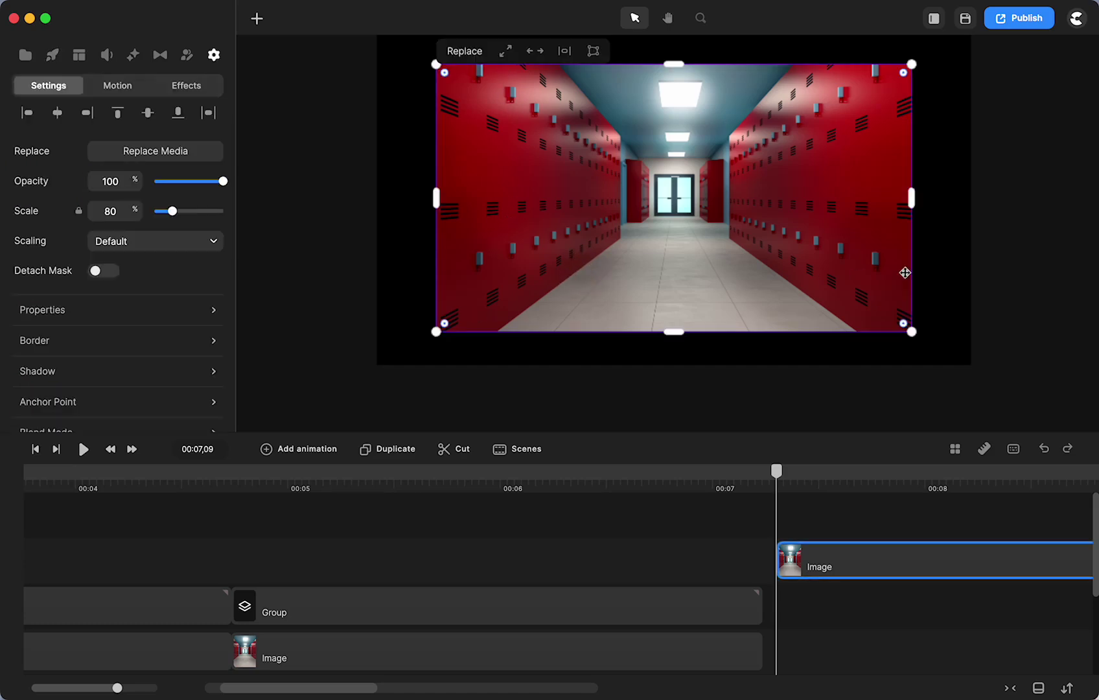
click(504, 50)
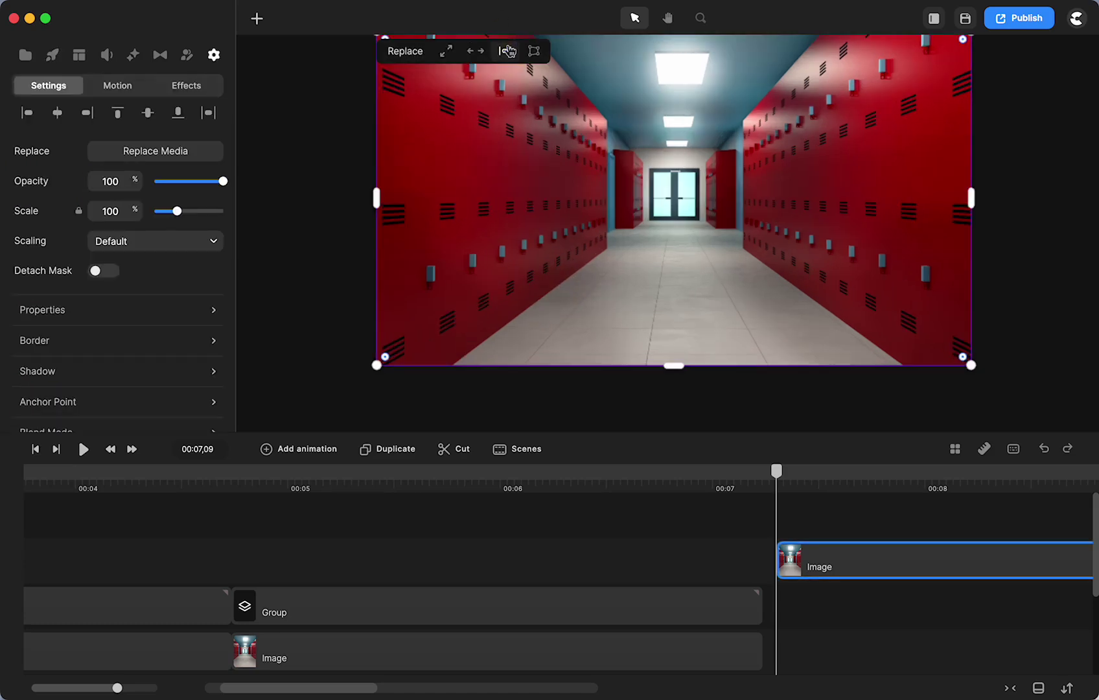
drag(373, 368, 159, 540)
drag(435, 292, 444, 294)
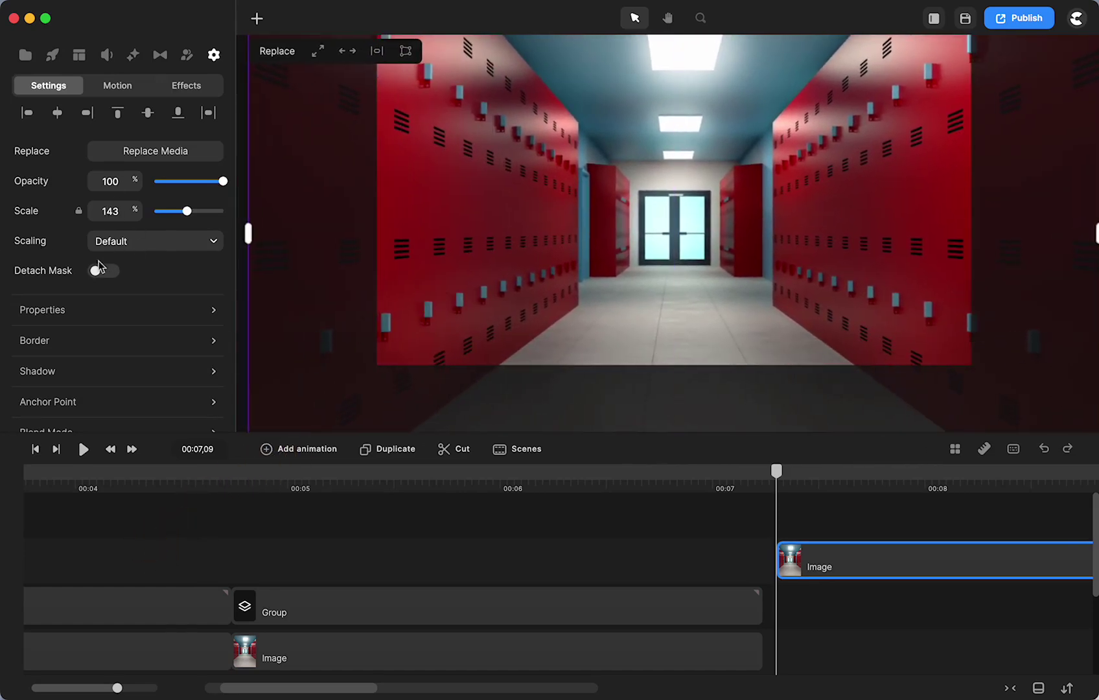
Step: Detach the hallway mask, crop its left side and top dark strip, then reattach it
click(98, 271)
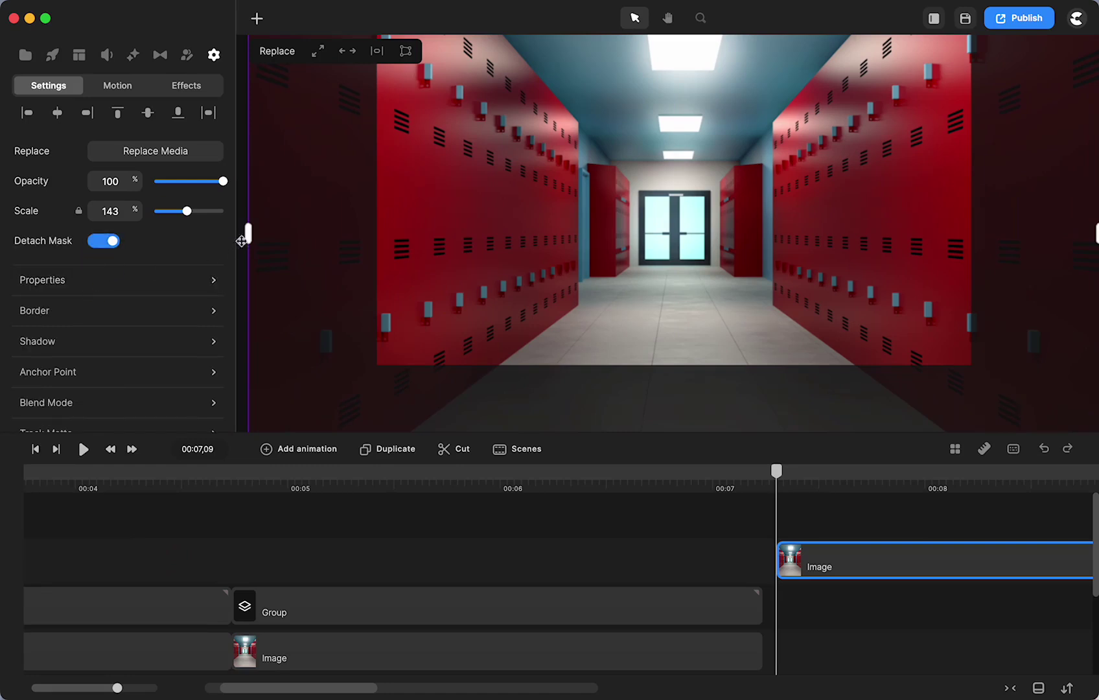
drag(249, 234, 371, 235)
drag(1096, 235, 978, 249)
drag(1027, 313, 1008, 187)
drag(667, 352, 659, 257)
key(h)
drag(1003, 145, 1013, 372)
key(v)
drag(660, 120, 662, 137)
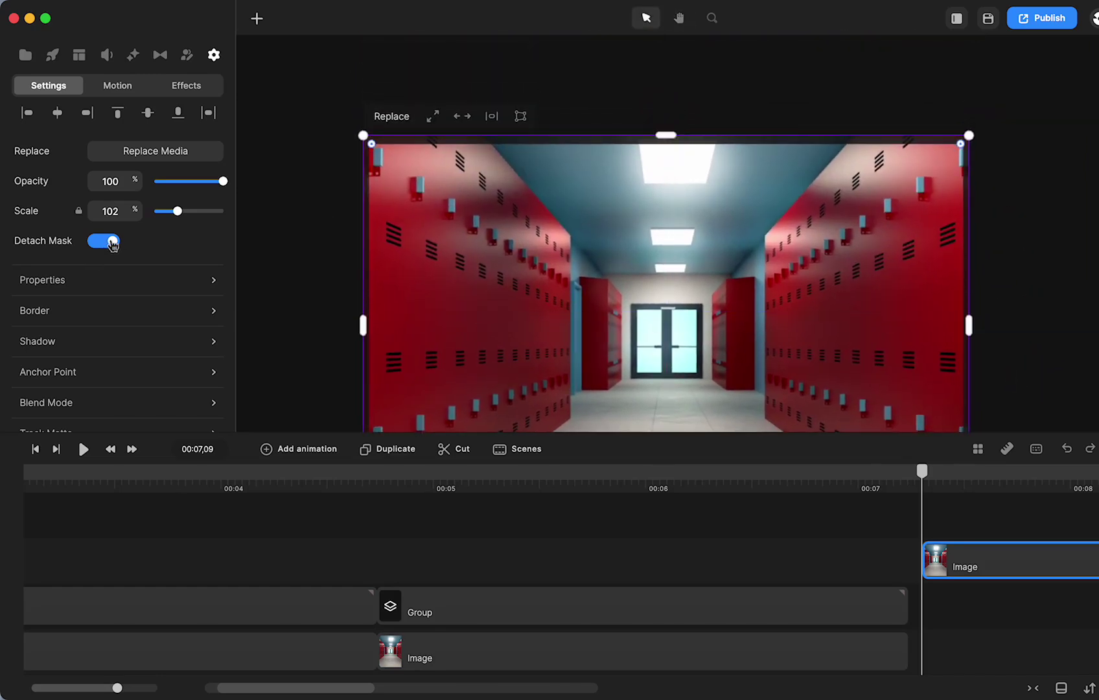
click(112, 242)
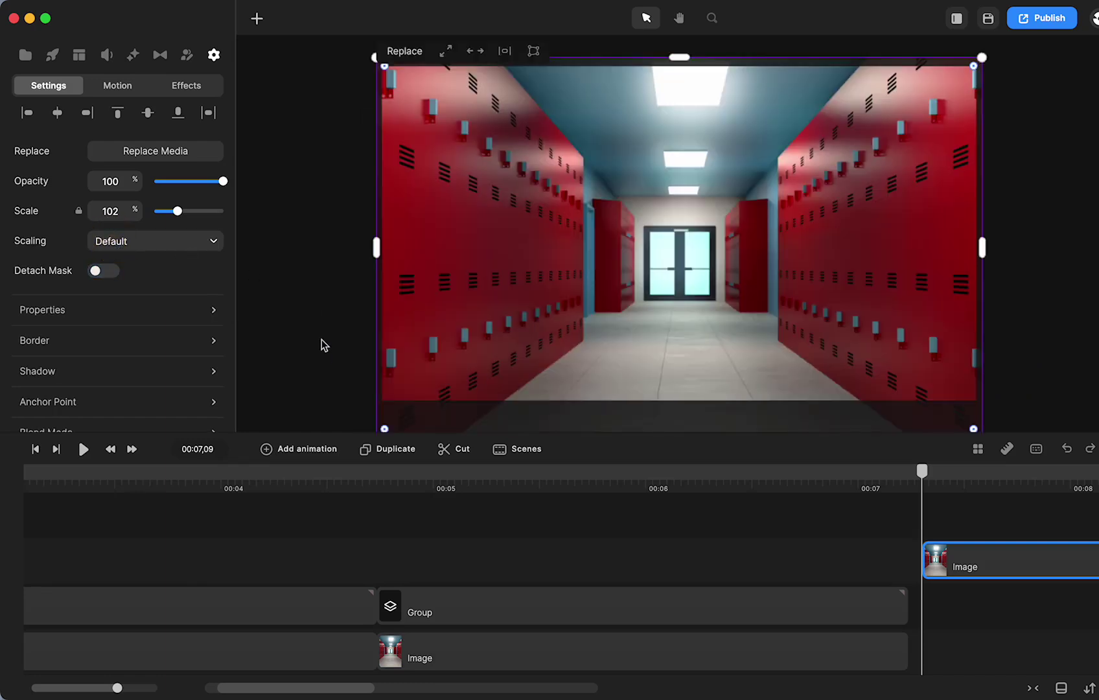
key(space)
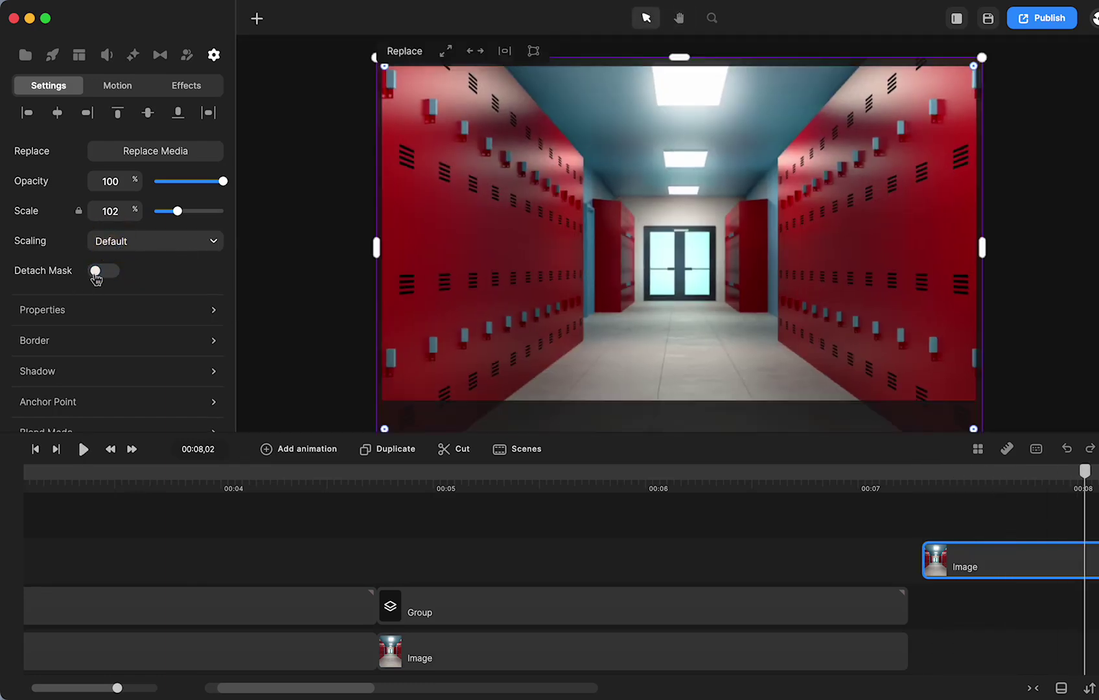
Step: Detach the mask again, raise its bottom edge, and reattach so the image fills the frame
click(98, 272)
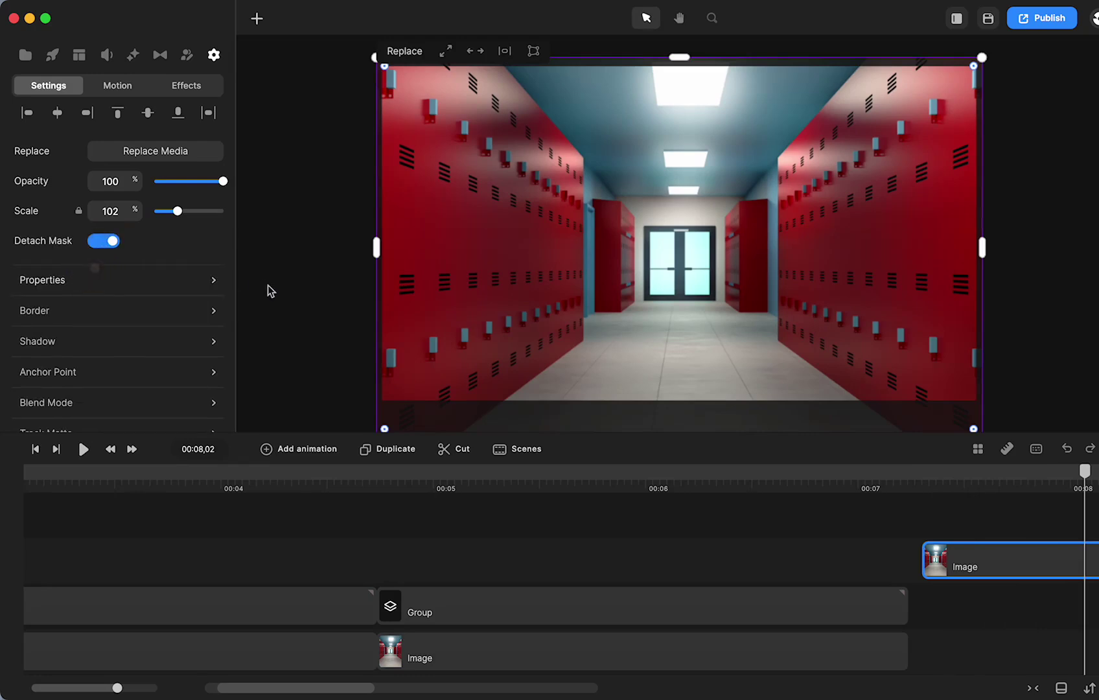
key(space)
drag(291, 324, 291, 223)
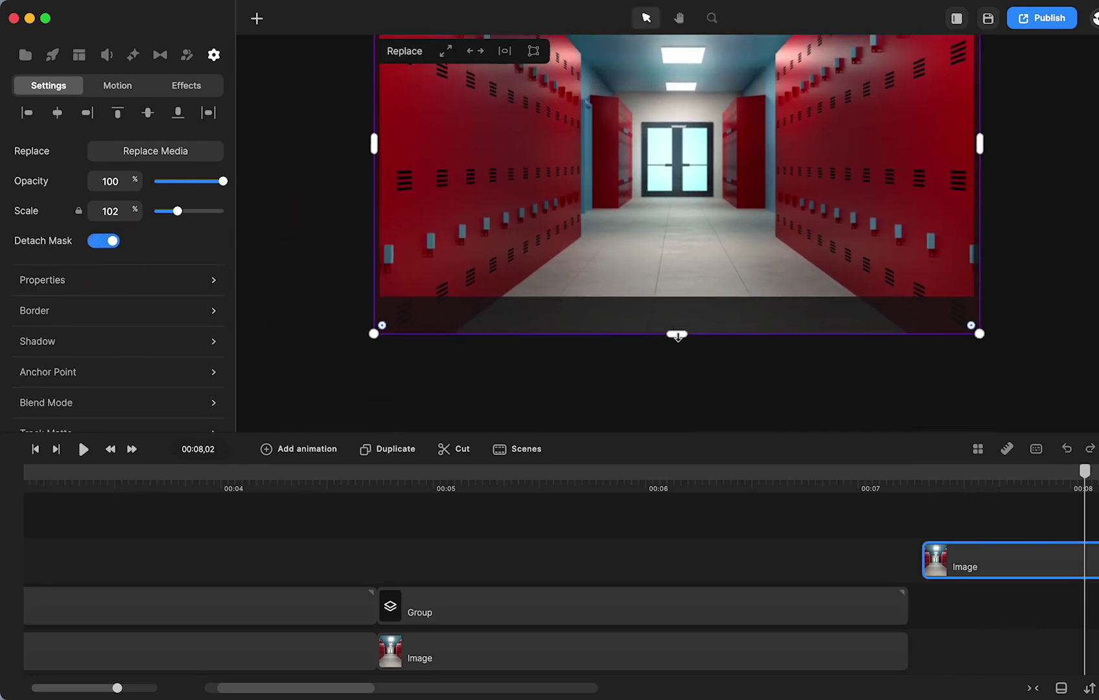
drag(677, 335, 677, 306)
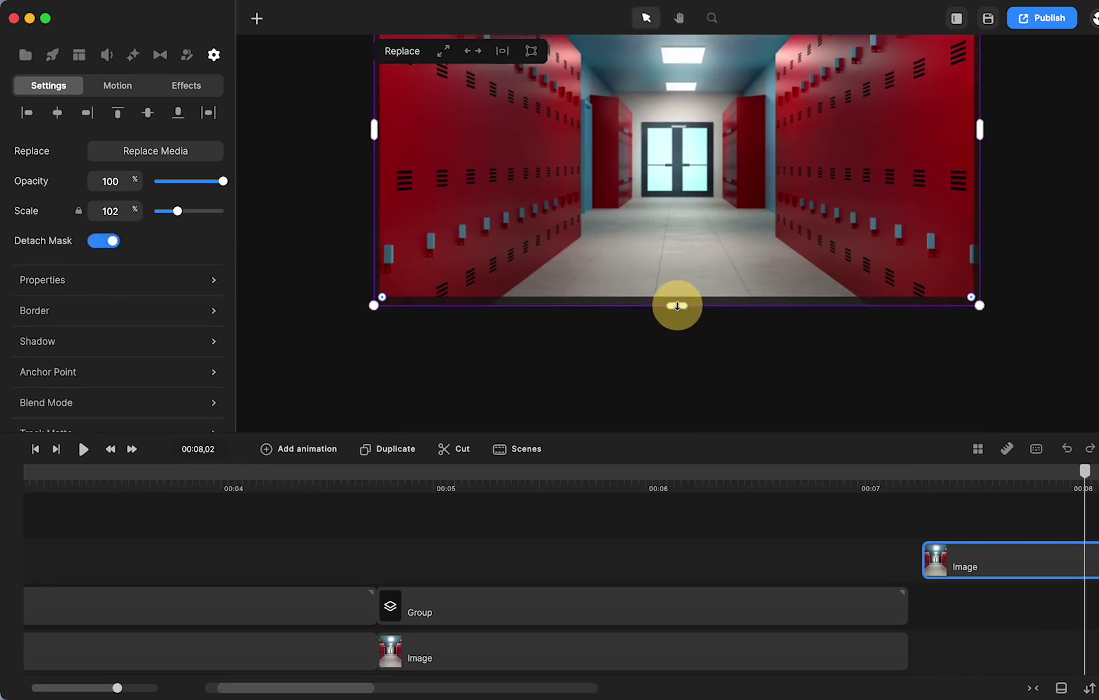
click(104, 241)
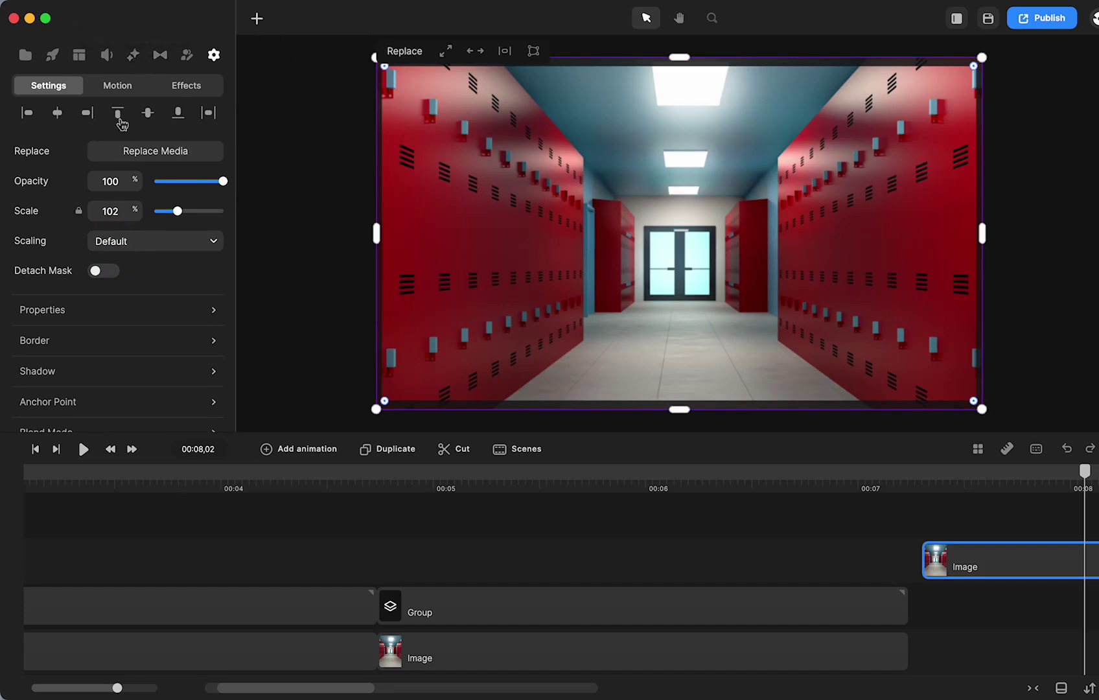
Step: Search the character library for 'tee' and add Teen Boy into the hallway
click(52, 55)
click(27, 86)
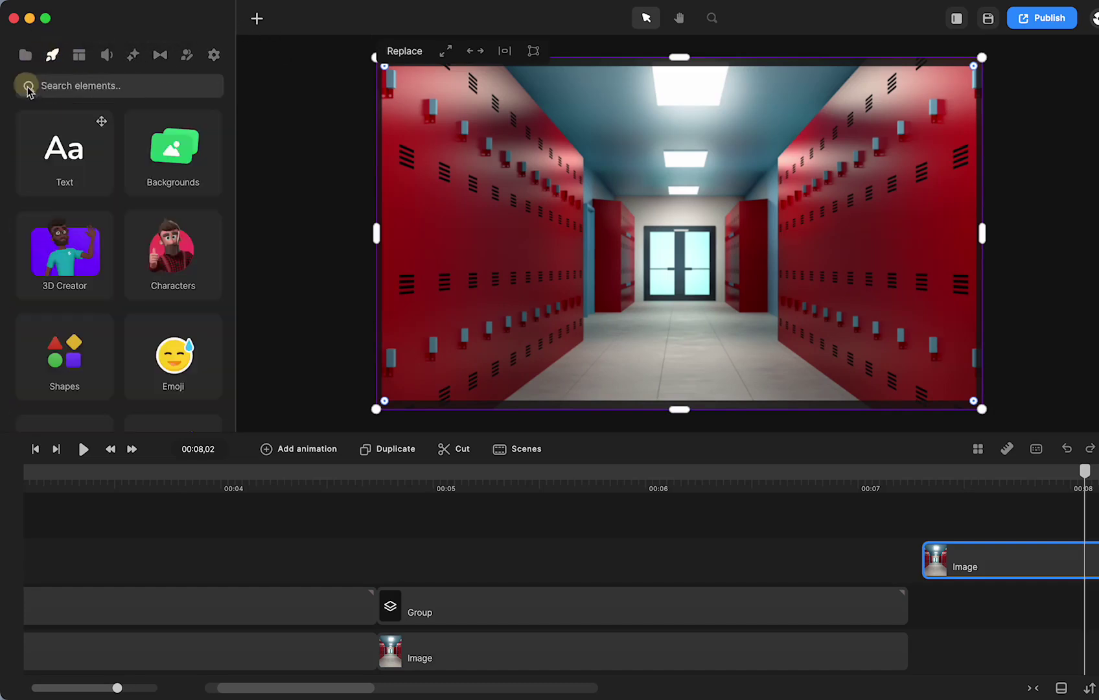
click(170, 265)
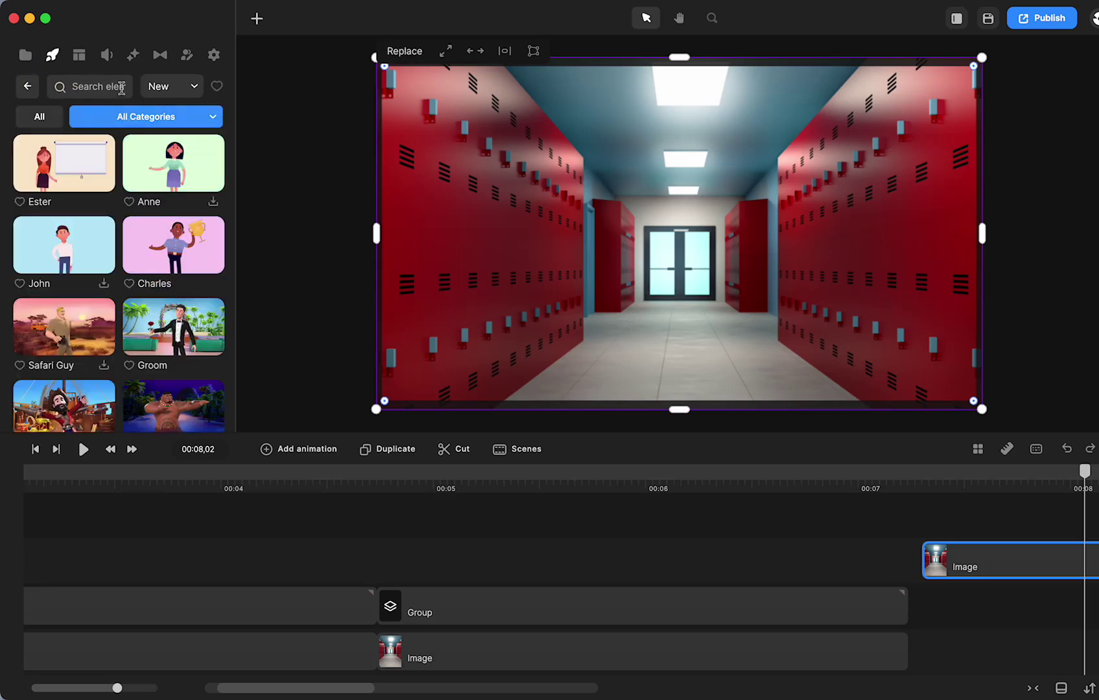
click(97, 86)
text(teen)
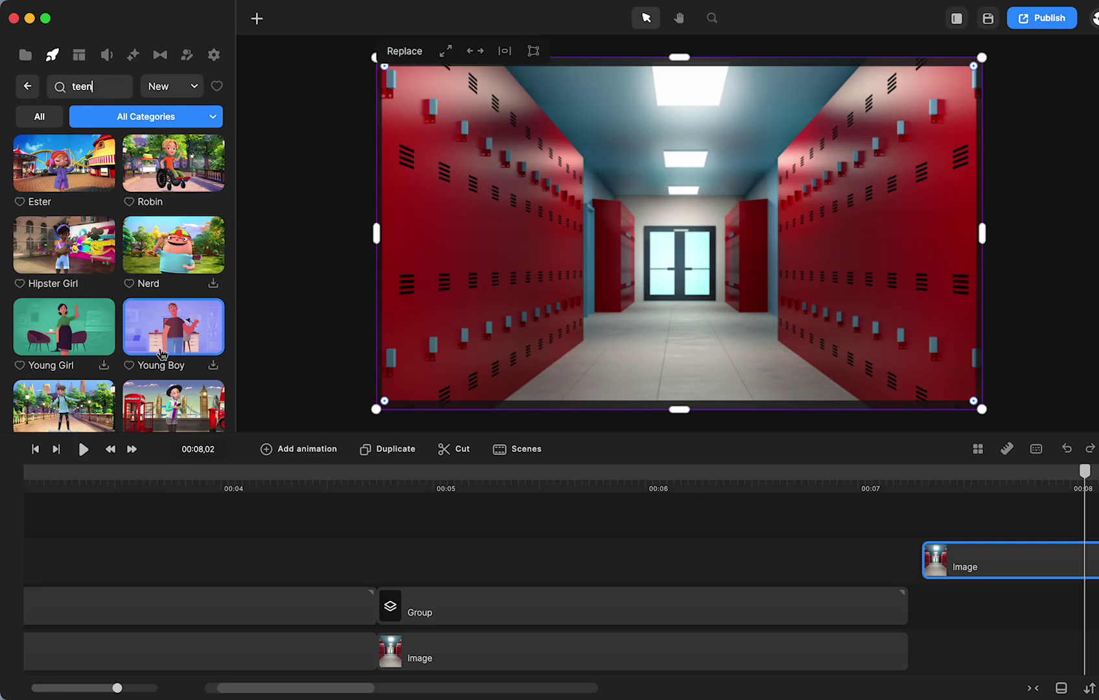
scroll(160, 353, down, 2)
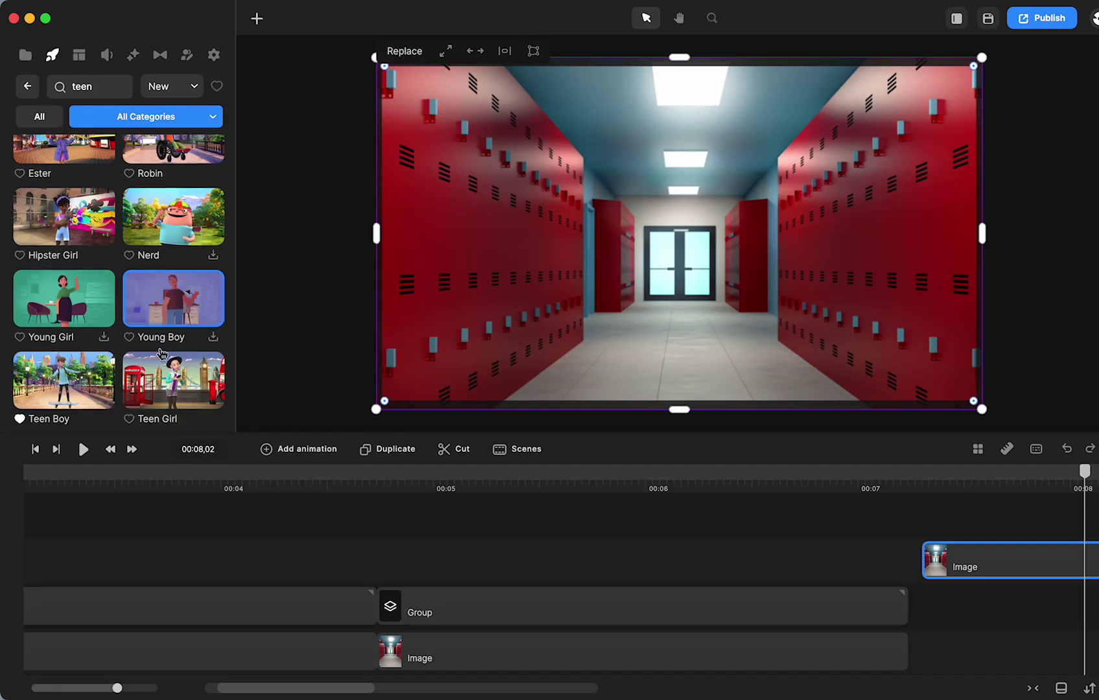
drag(63, 379, 626, 337)
Step: Change the Teen Boy's action to Skateboarding
click(692, 220)
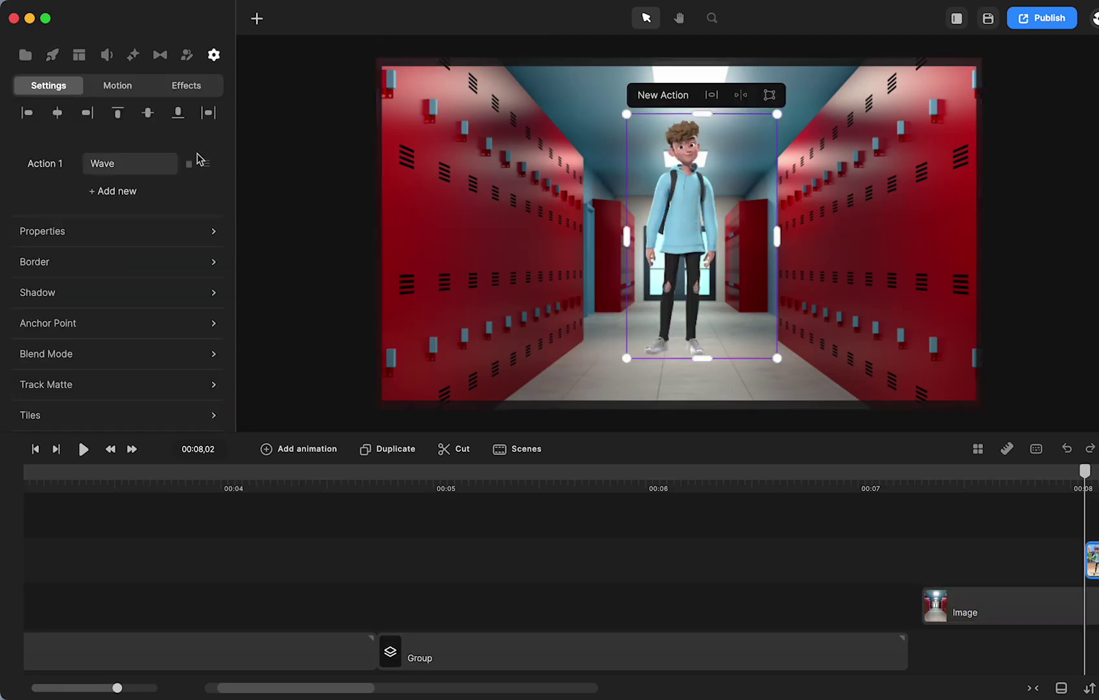
click(102, 166)
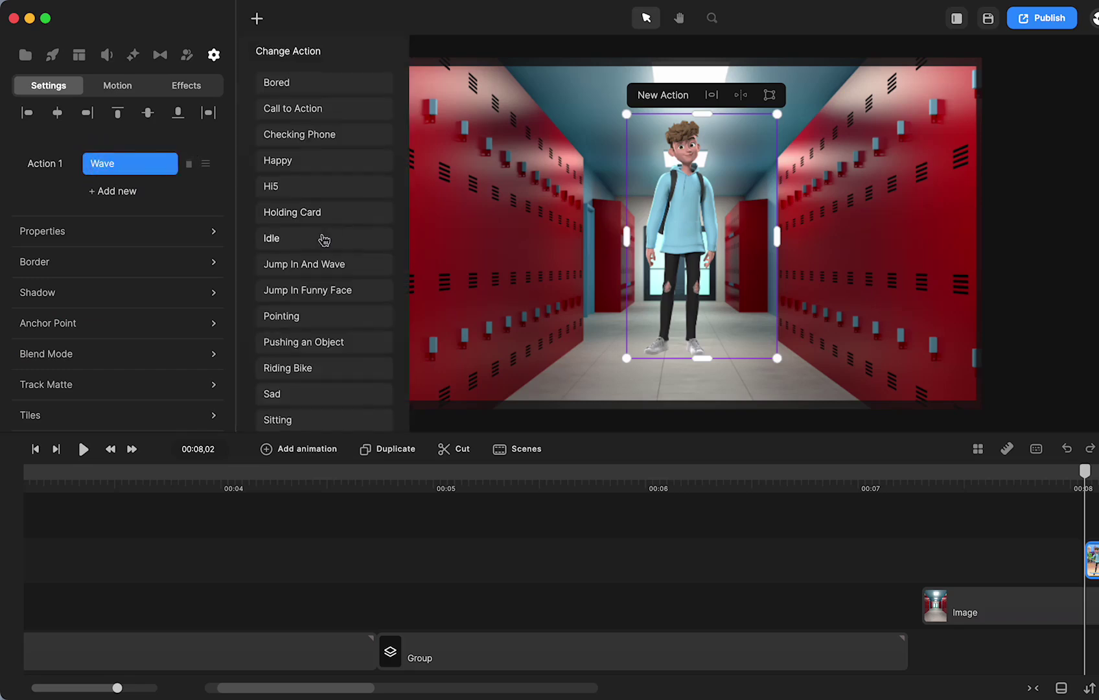
scroll(324, 240, down, 5)
click(304, 145)
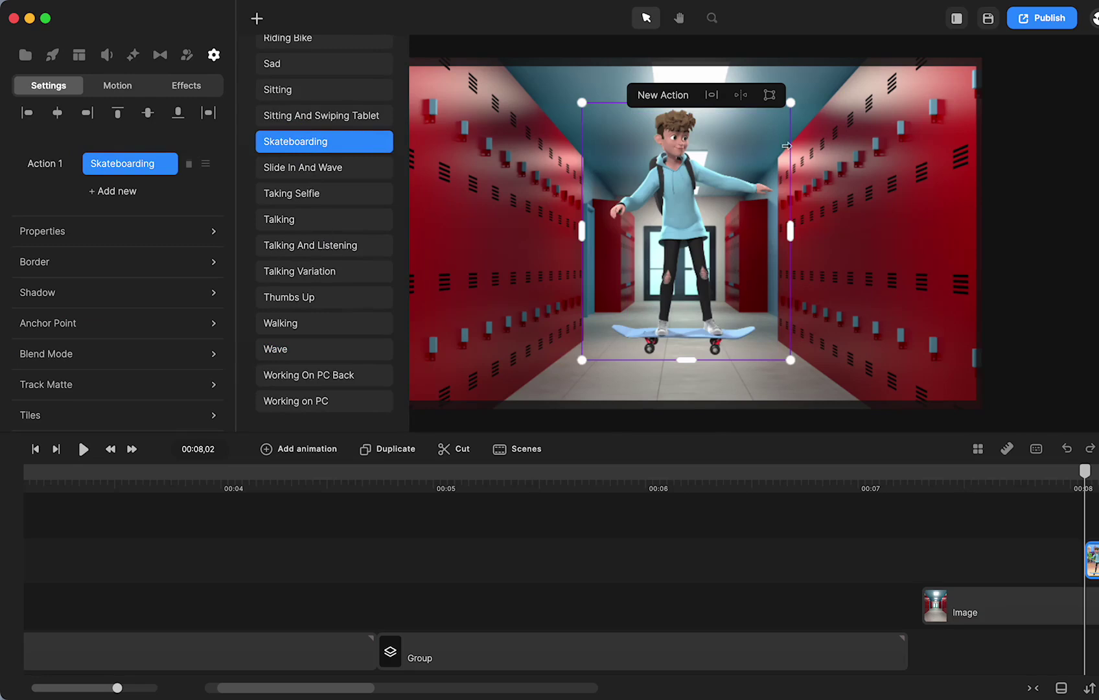
Step: Shrink the skateboarding boy and position him in the middle of the corridor
drag(794, 102, 696, 211)
drag(627, 309, 652, 311)
scroll(647, 286, up, 5)
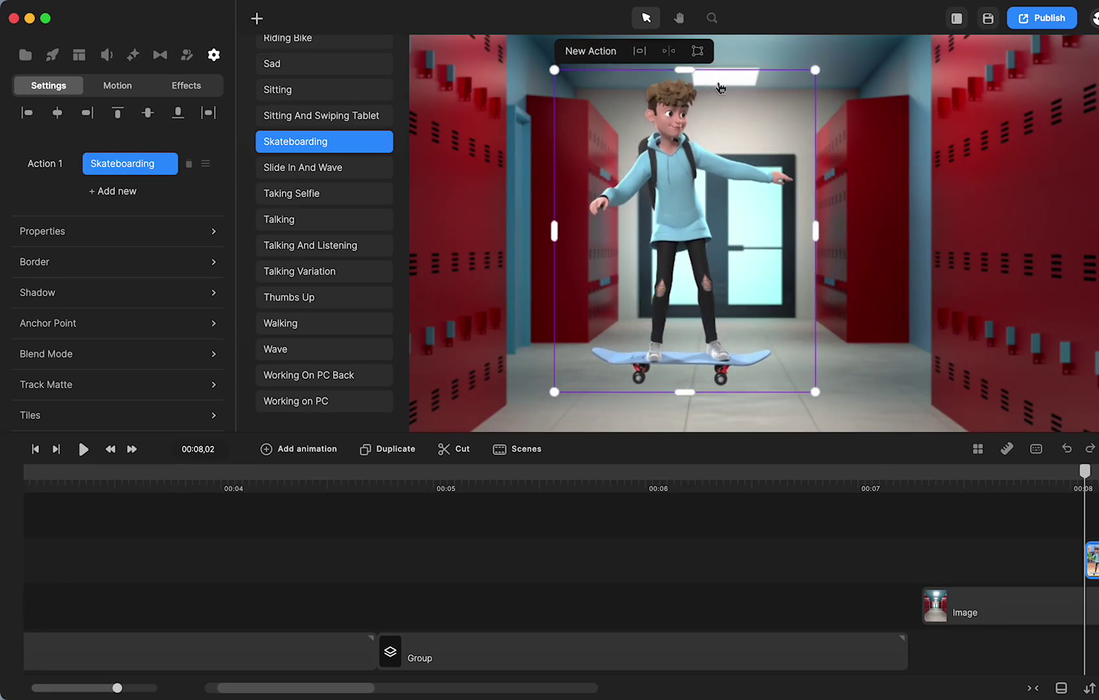
drag(815, 68, 798, 95)
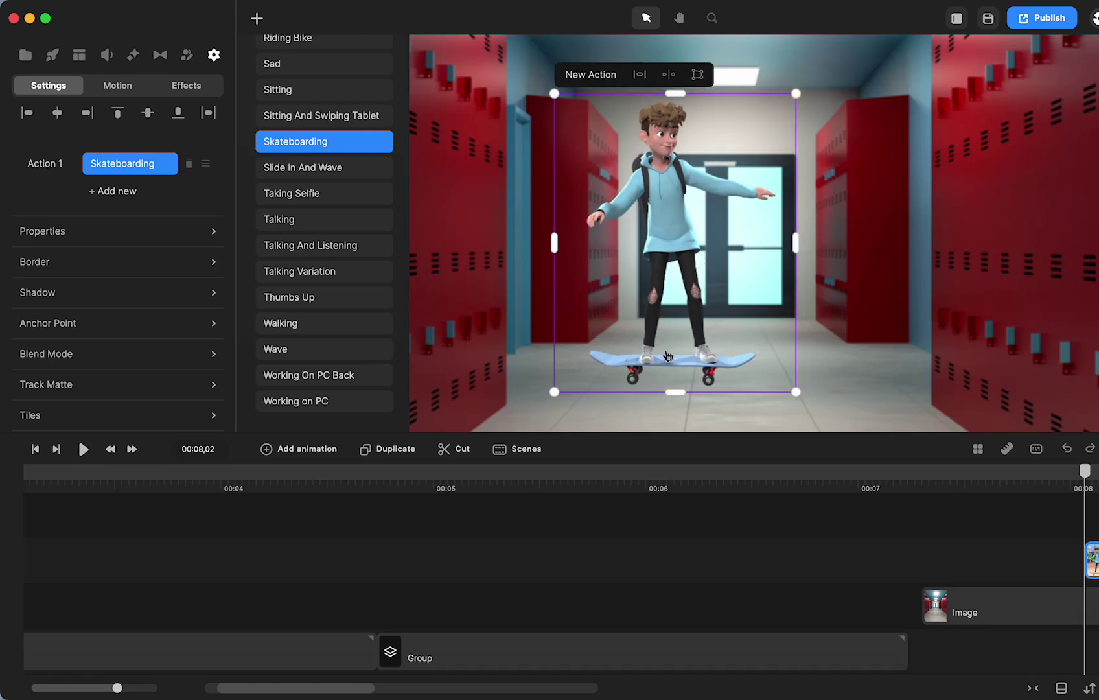
Step: Snap the Teen Boy clip to the hallway image's start and move the playhead to 00:07,13
drag(665, 350, 667, 348)
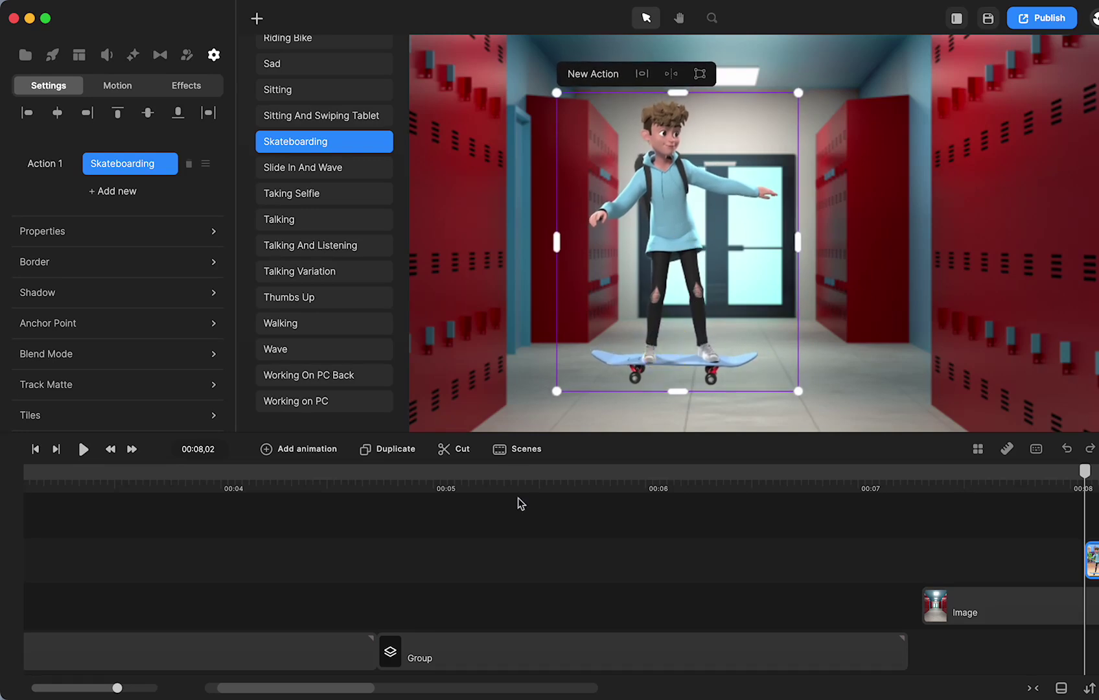
scroll(685, 529, right, 5)
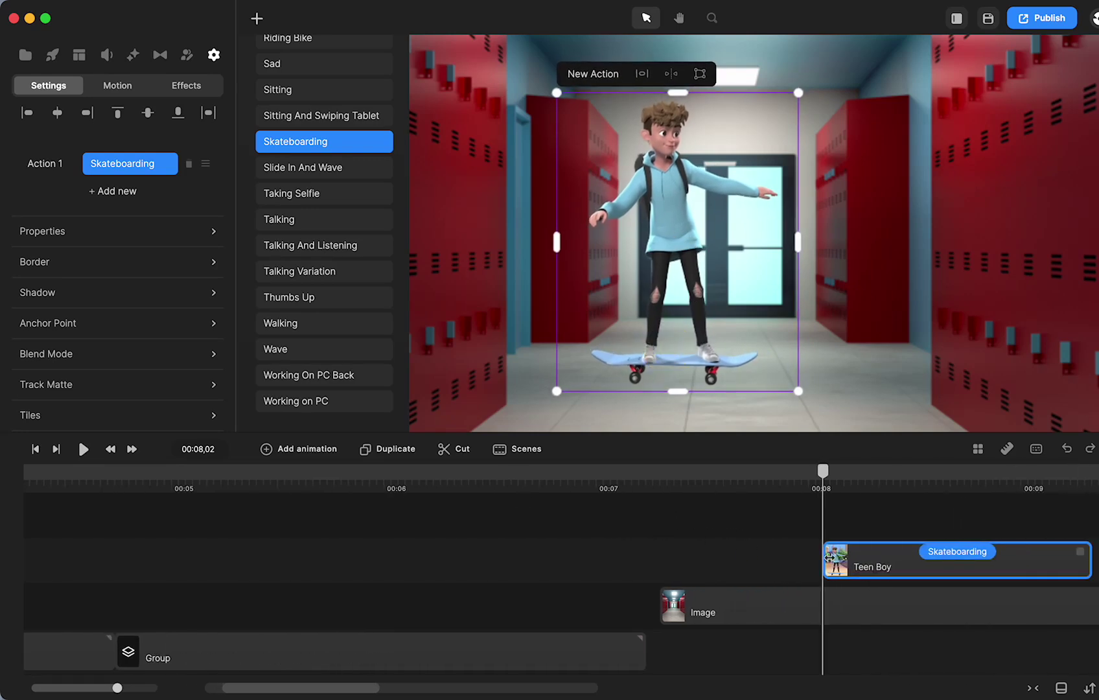
drag(843, 562, 868, 552)
scroll(743, 558, right, 2)
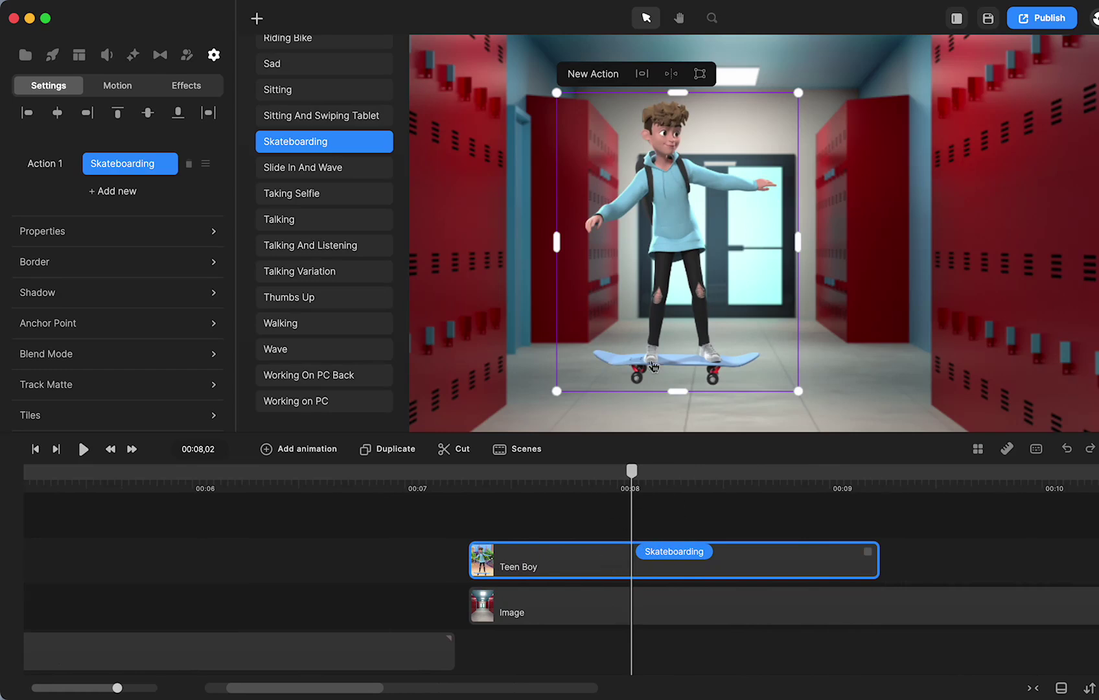
drag(637, 483, 499, 501)
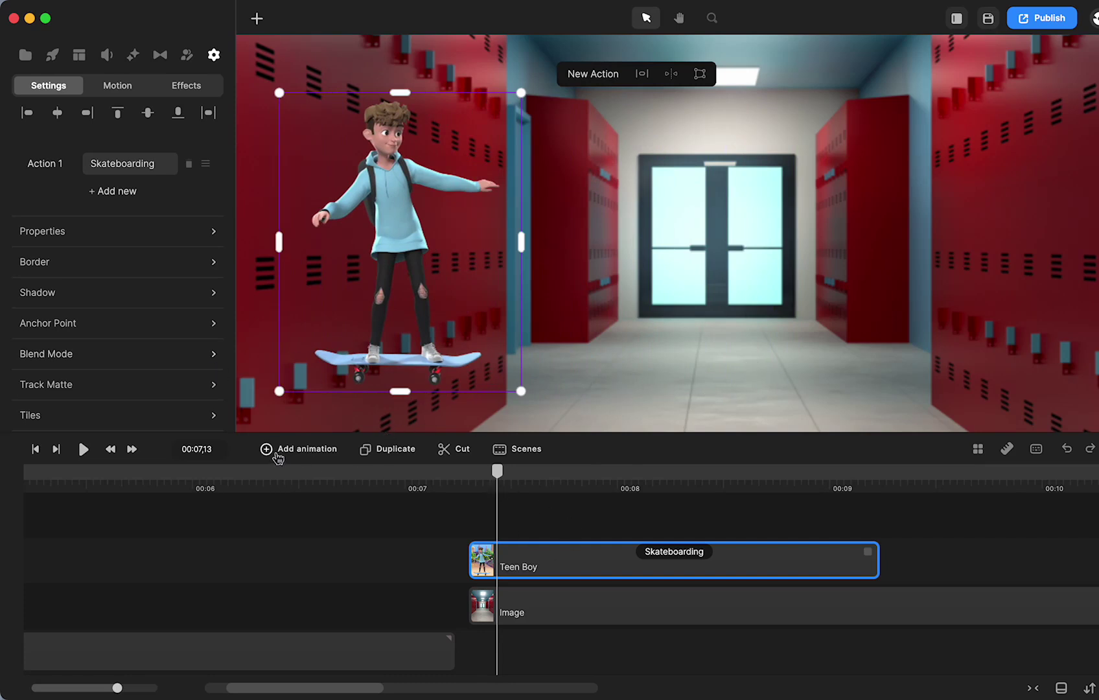
Step: Add a Linear Position animation to the Teen Boy, ending at 00:08,24
click(306, 451)
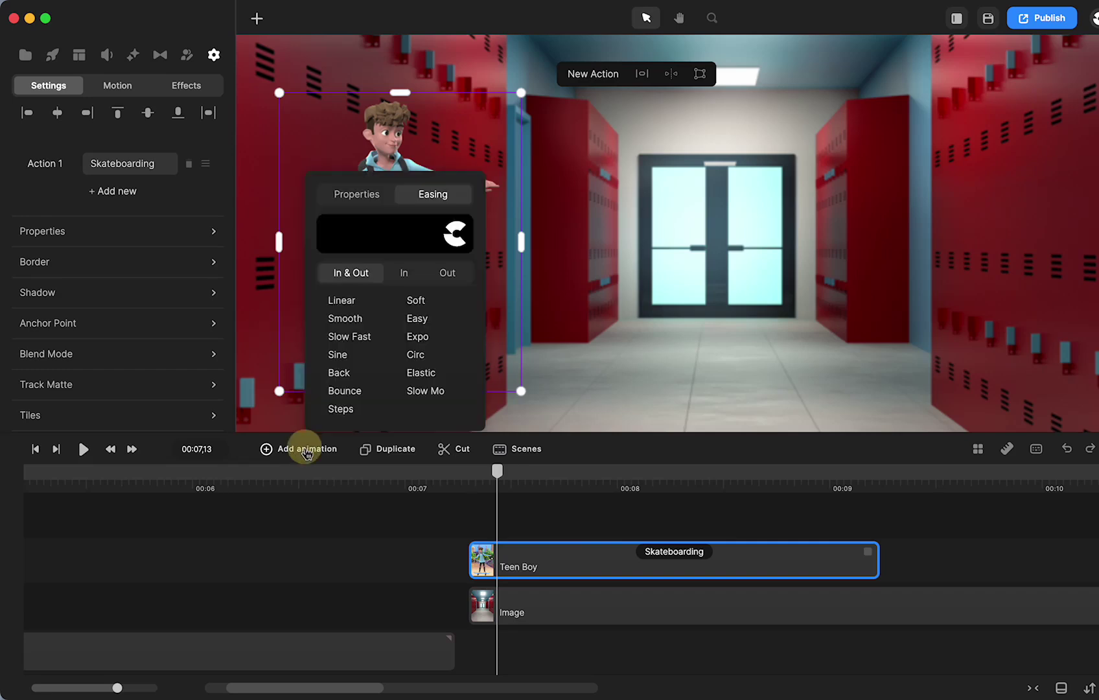
click(349, 301)
click(357, 193)
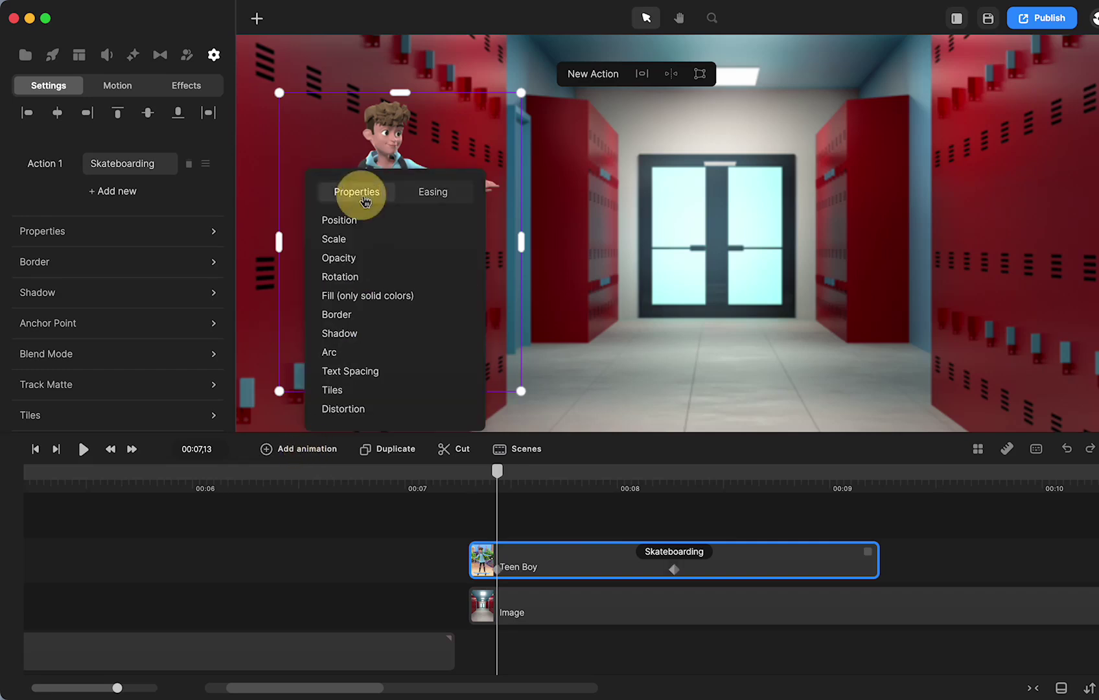
click(341, 222)
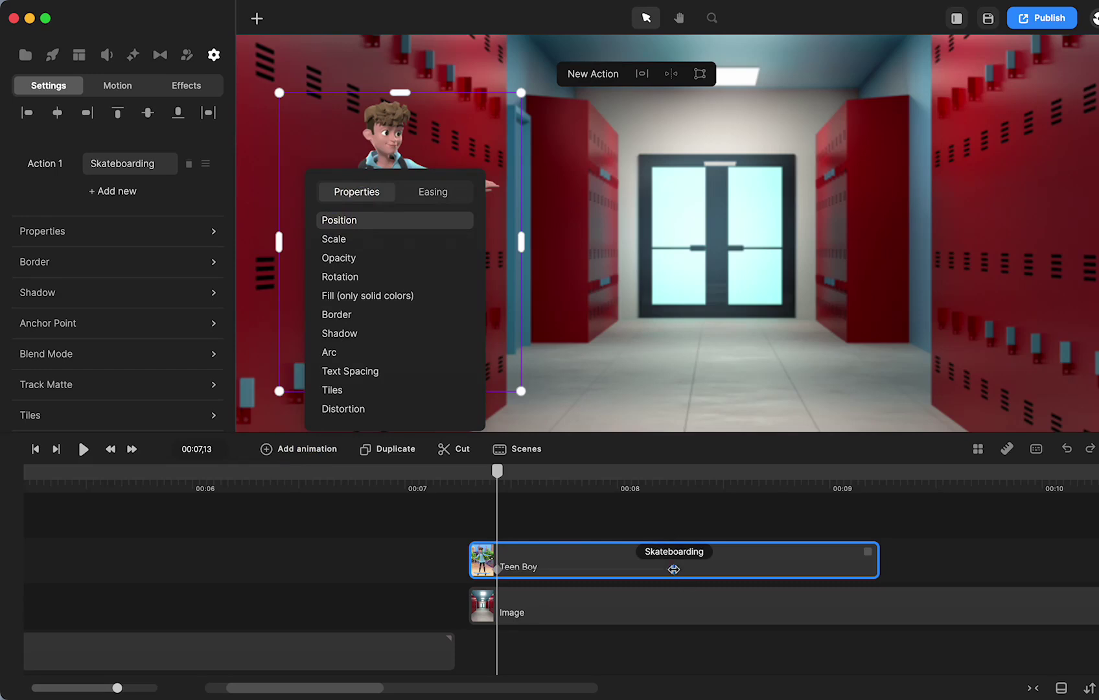
drag(674, 569, 784, 567)
click(395, 589)
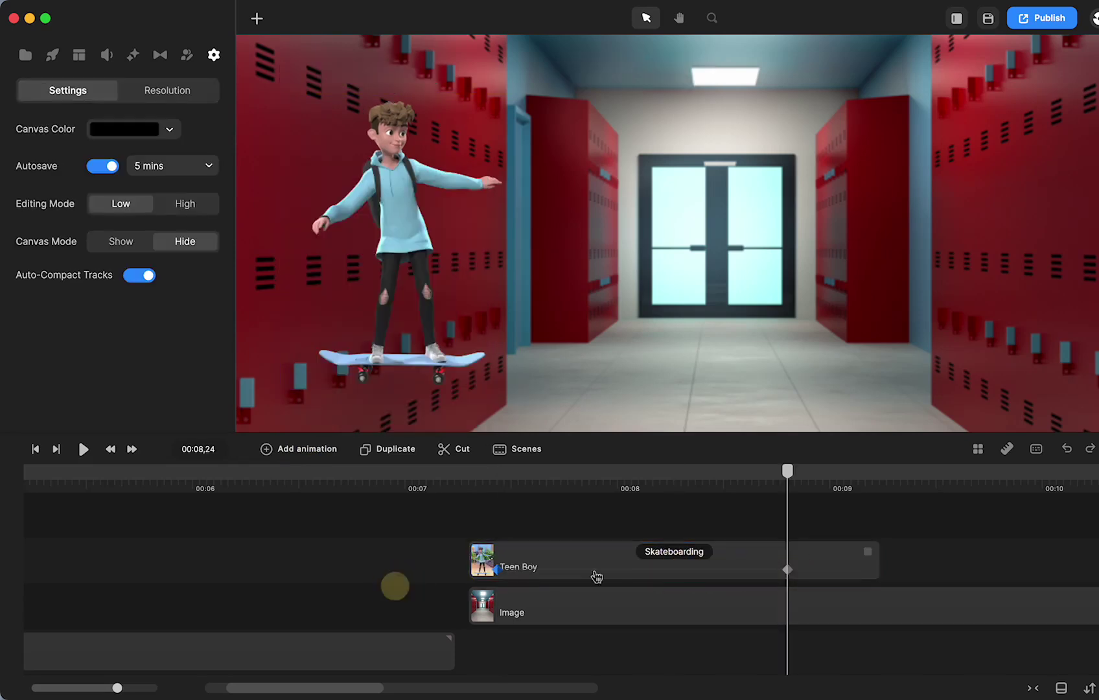
click(786, 571)
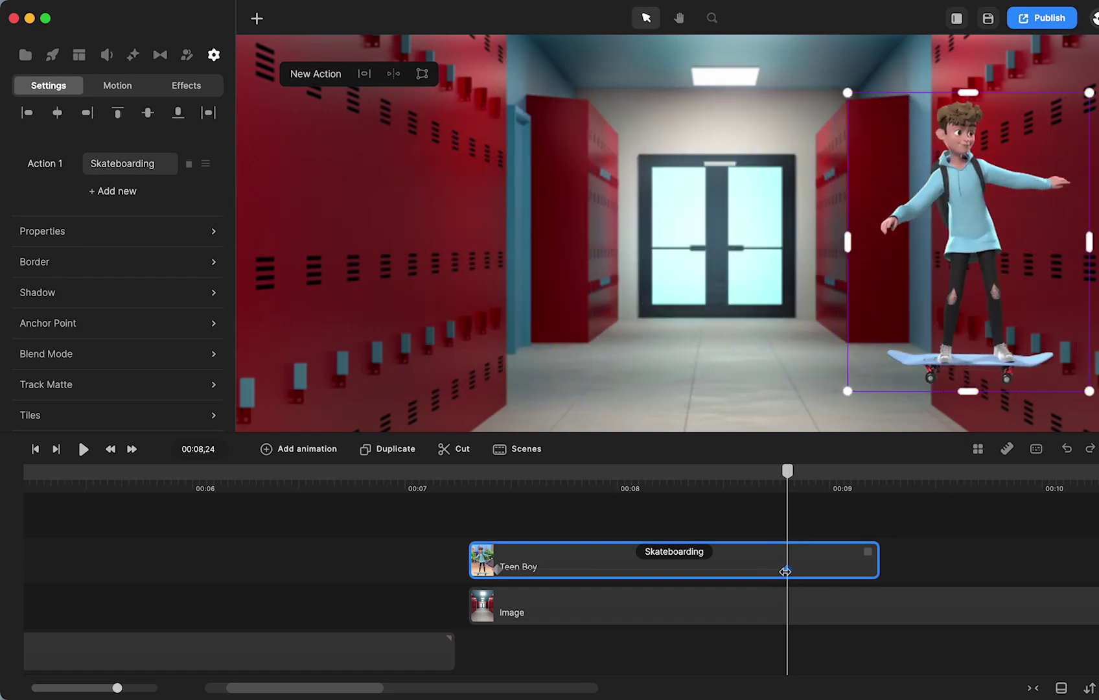
Step: Preview the boy gliding across the hallway from about 00:07,10, then return to the glide's start
click(477, 480)
click(83, 449)
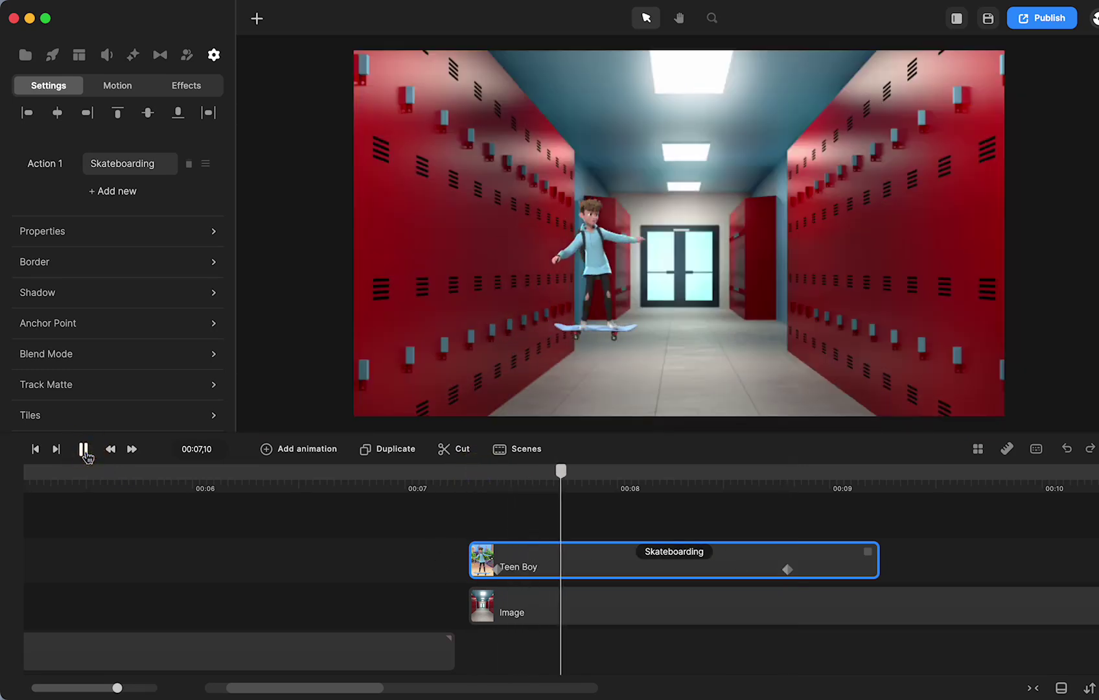
click(84, 449)
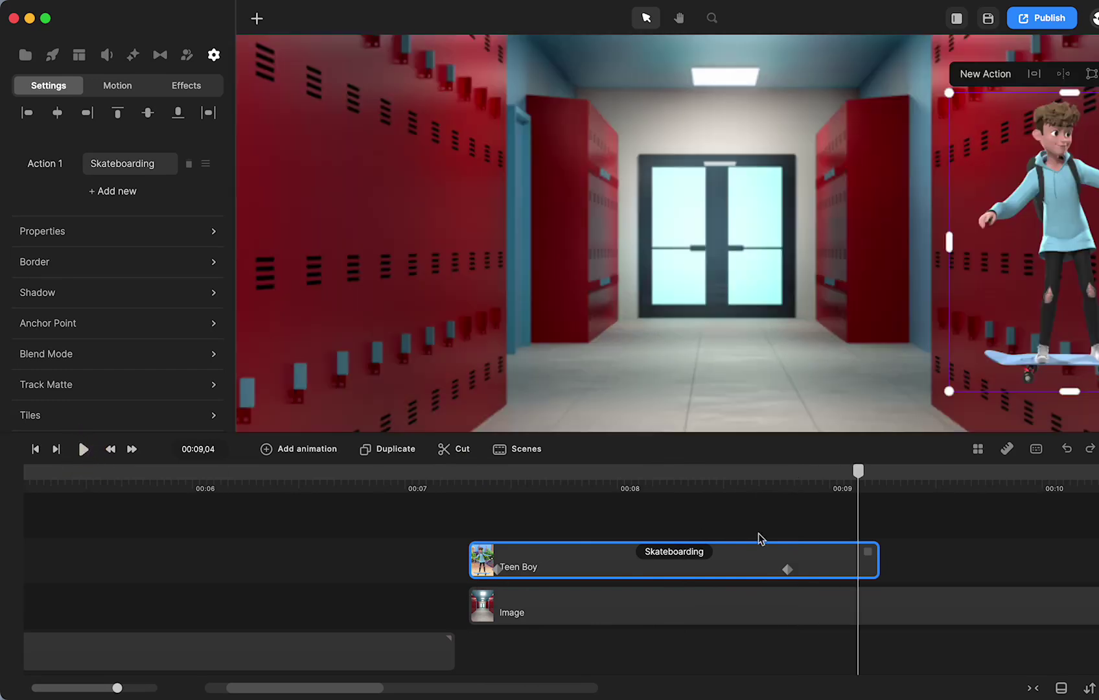
drag(860, 483, 486, 533)
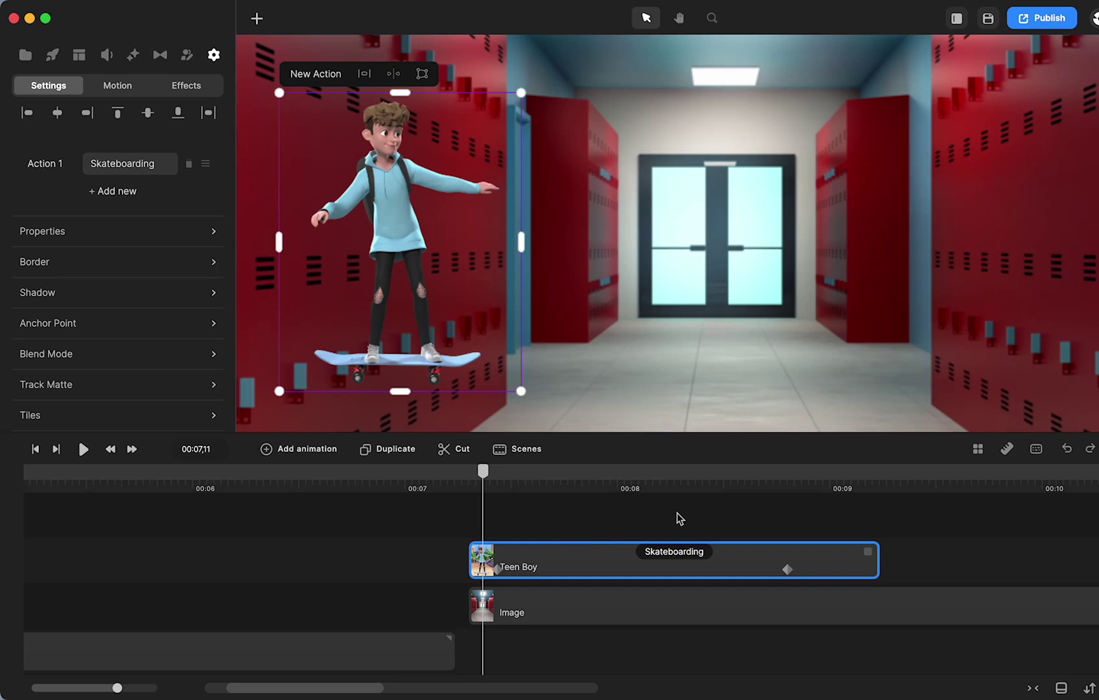
Step: Add a square, stretch it up to the ceiling, and fit its left edge to the lockers
key(shift+1)
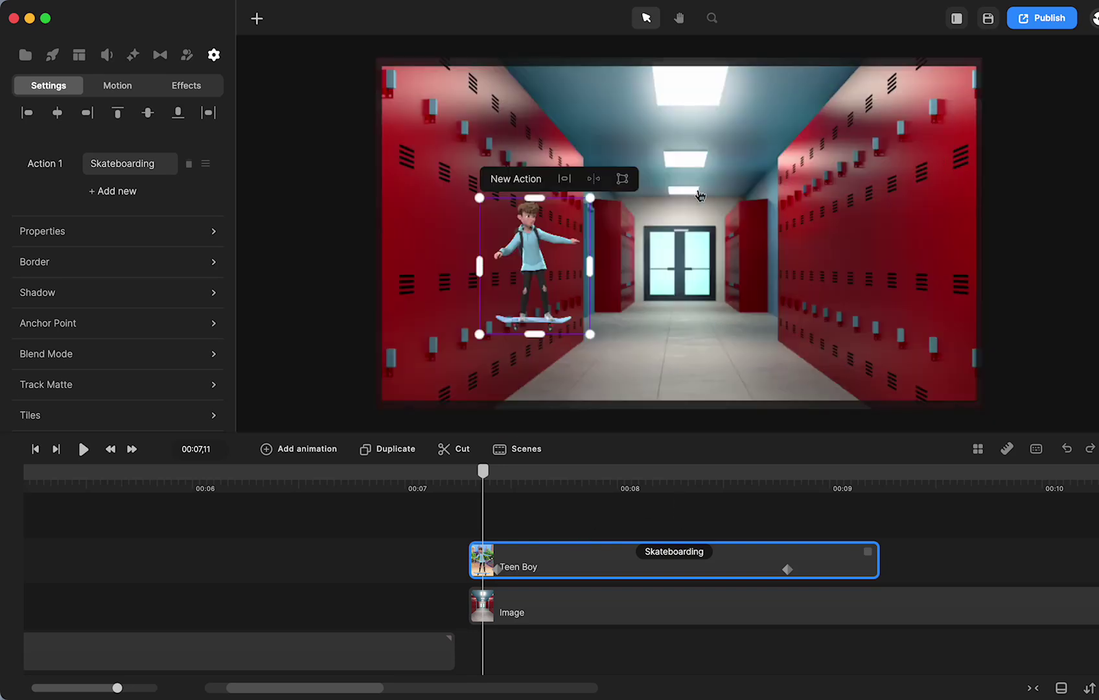
click(257, 19)
click(317, 179)
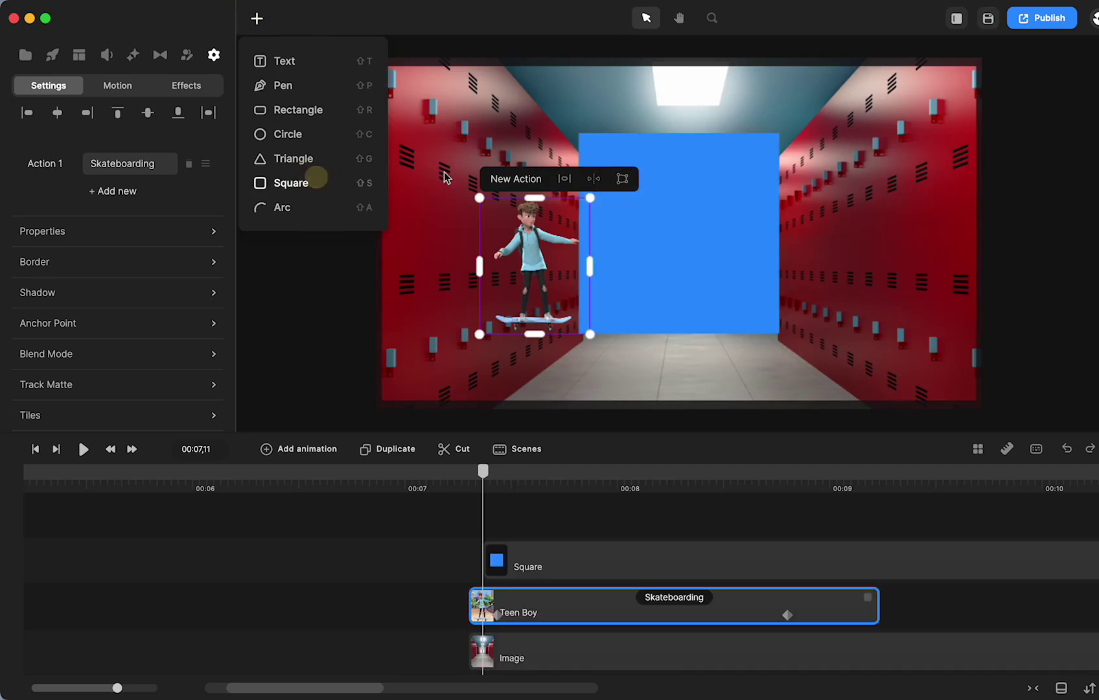
drag(715, 235, 714, 248)
drag(677, 152, 670, 118)
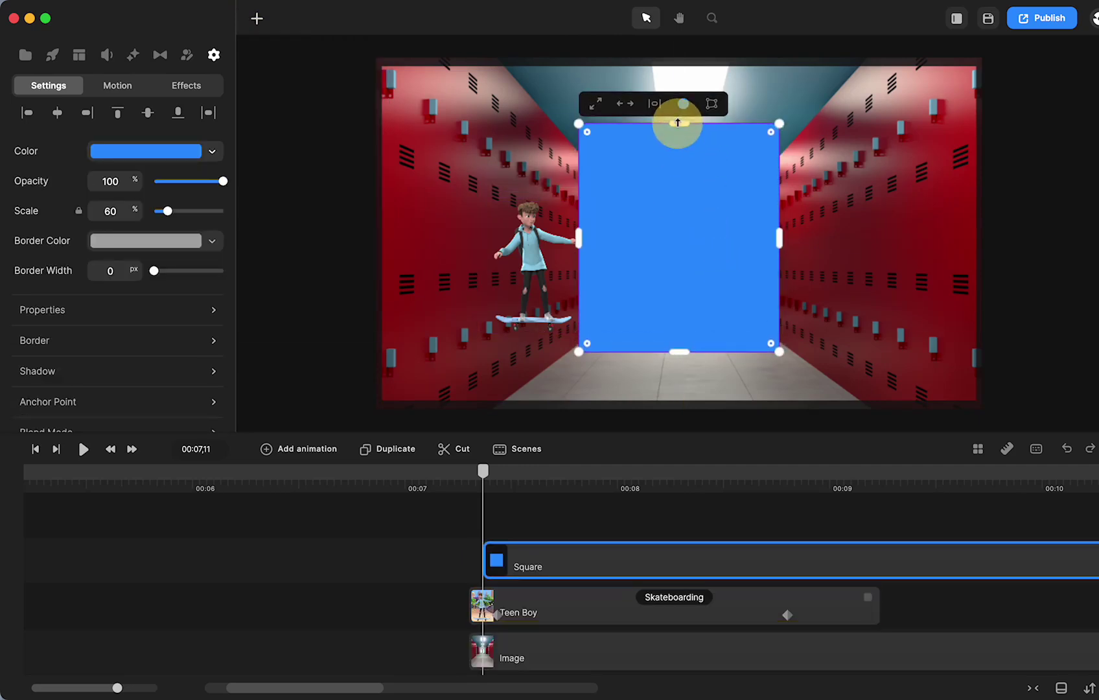
scroll(656, 238, up, 5)
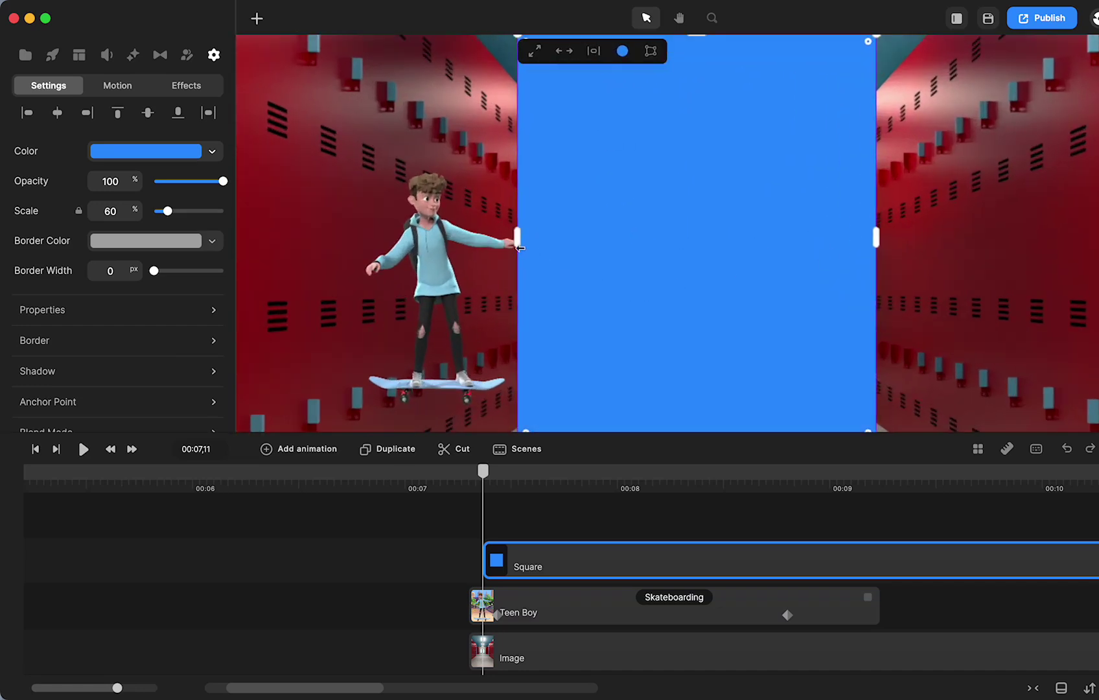
drag(517, 244, 543, 240)
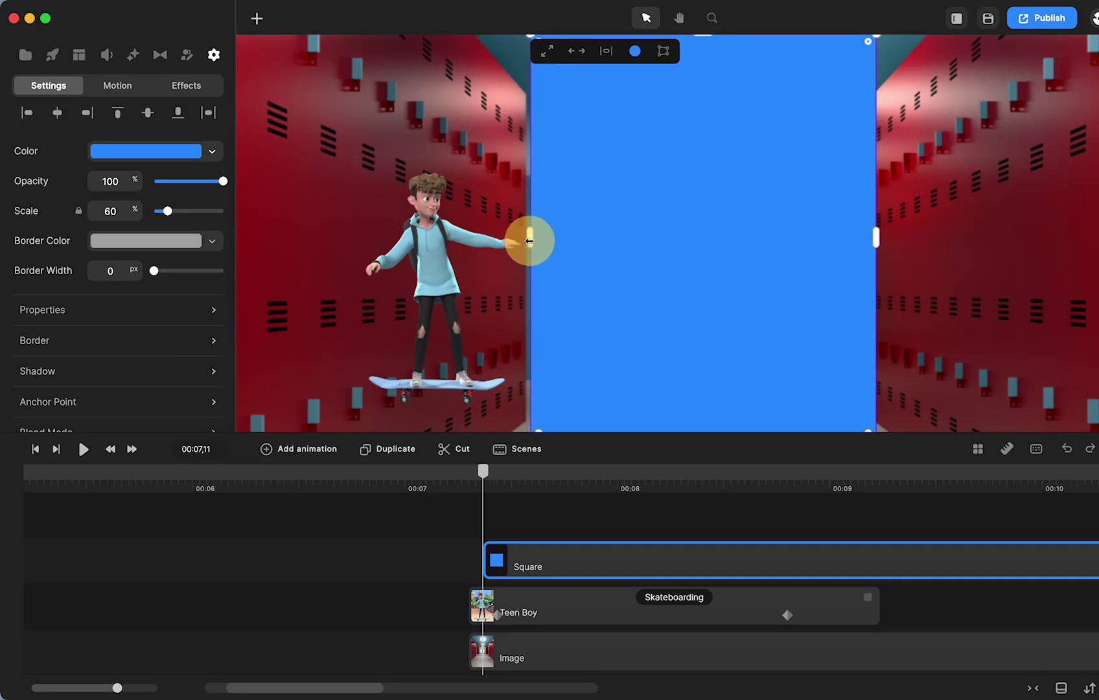
mouse_move(529, 240)
mouse_down()
mouse_move(537, 235)
mouse_move(525, 237)
mouse_up()
scroll(530, 239, up, 3)
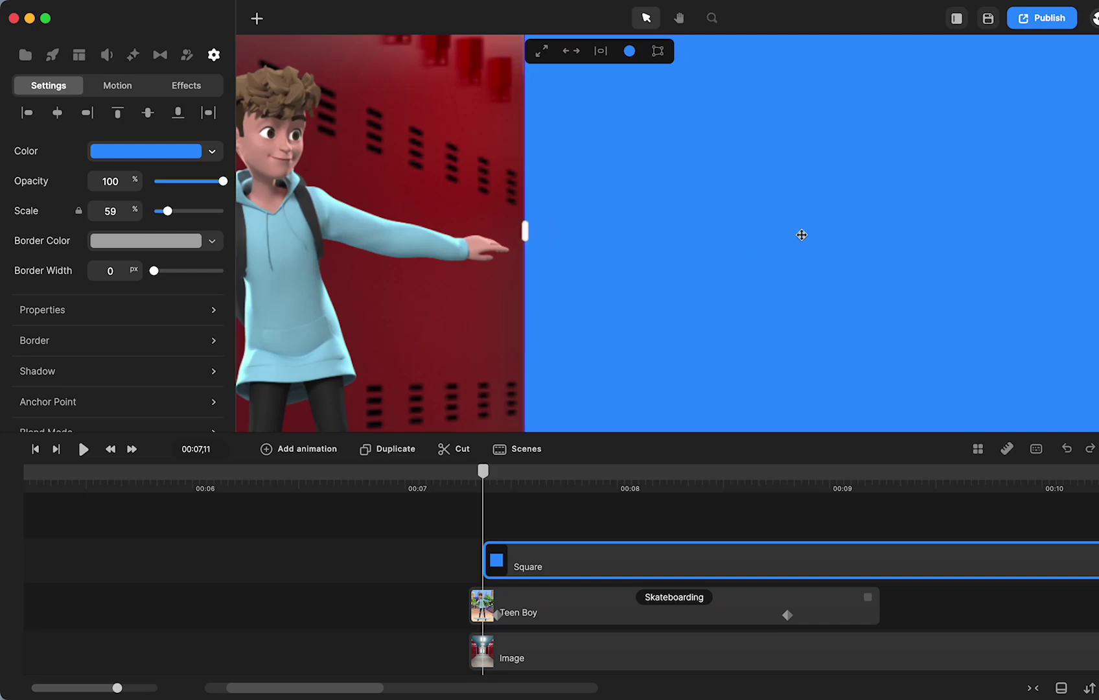
Step: Tighten the square's right edge against the lockers and align its clip with Teen Boy
key(h)
drag(905, 214, 402, 216)
key(space)
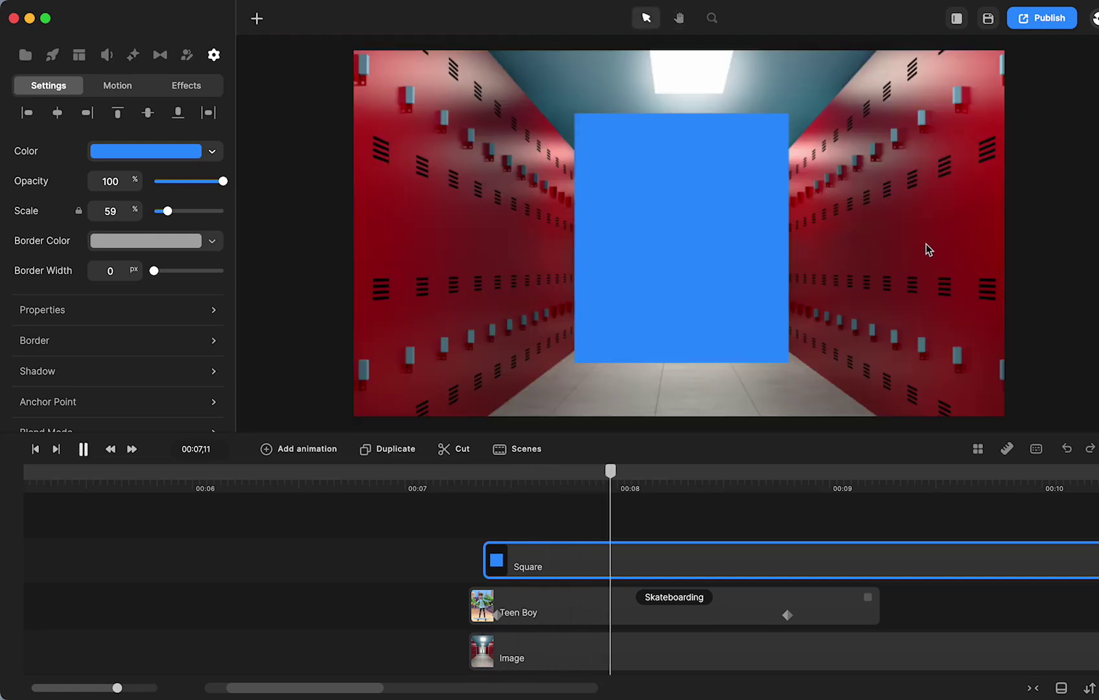
key(space)
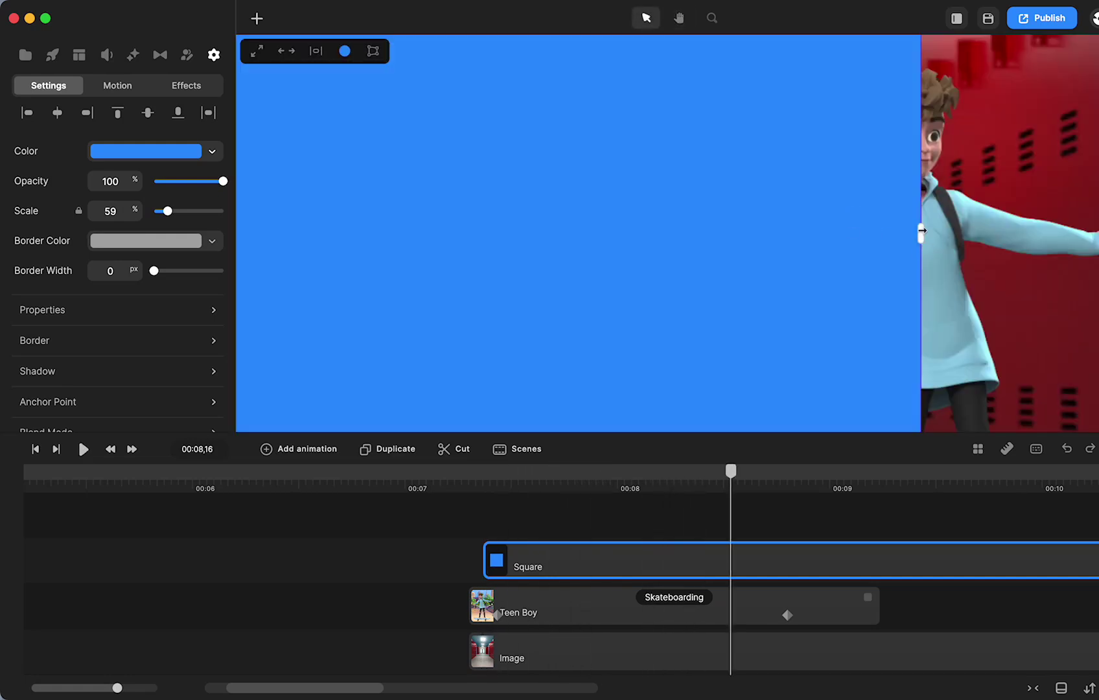
drag(921, 231, 886, 241)
drag(732, 475, 667, 474)
drag(885, 234, 914, 233)
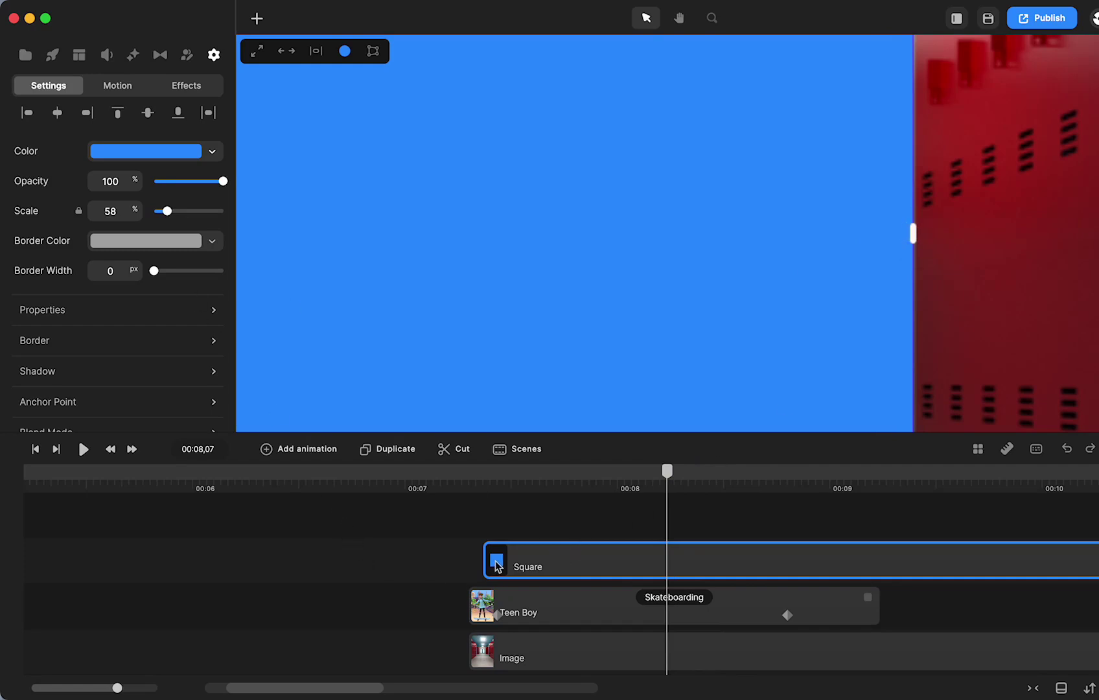
drag(497, 565, 481, 559)
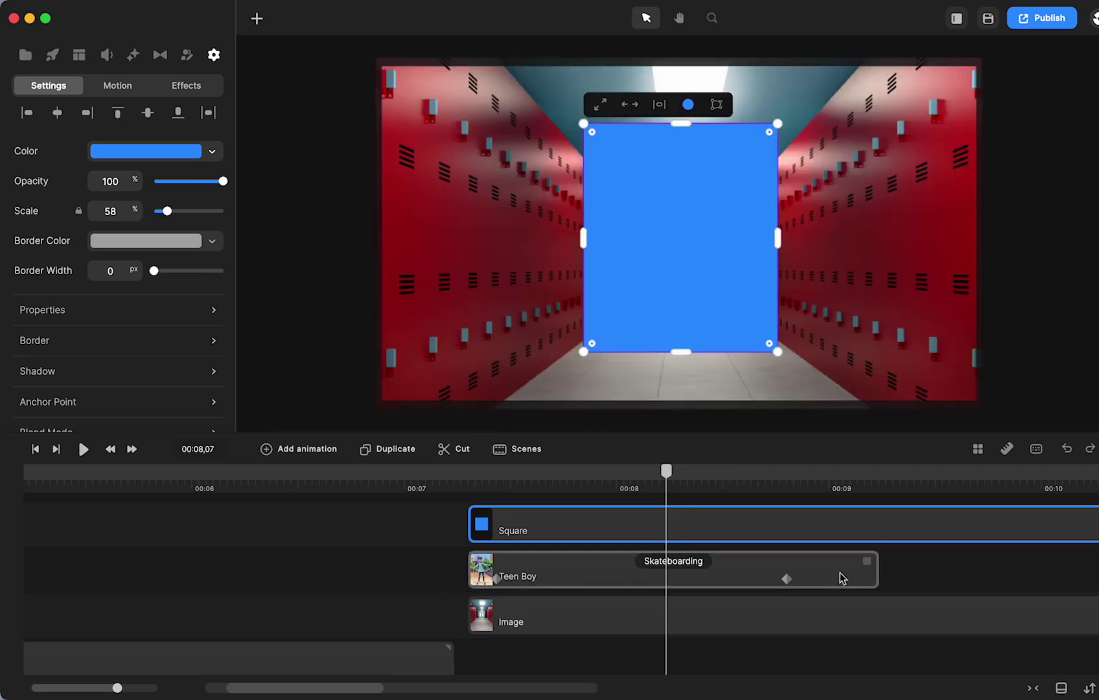
Step: Select the Teen Boy and Square clips together and mask the boy with the Square
click(840, 576)
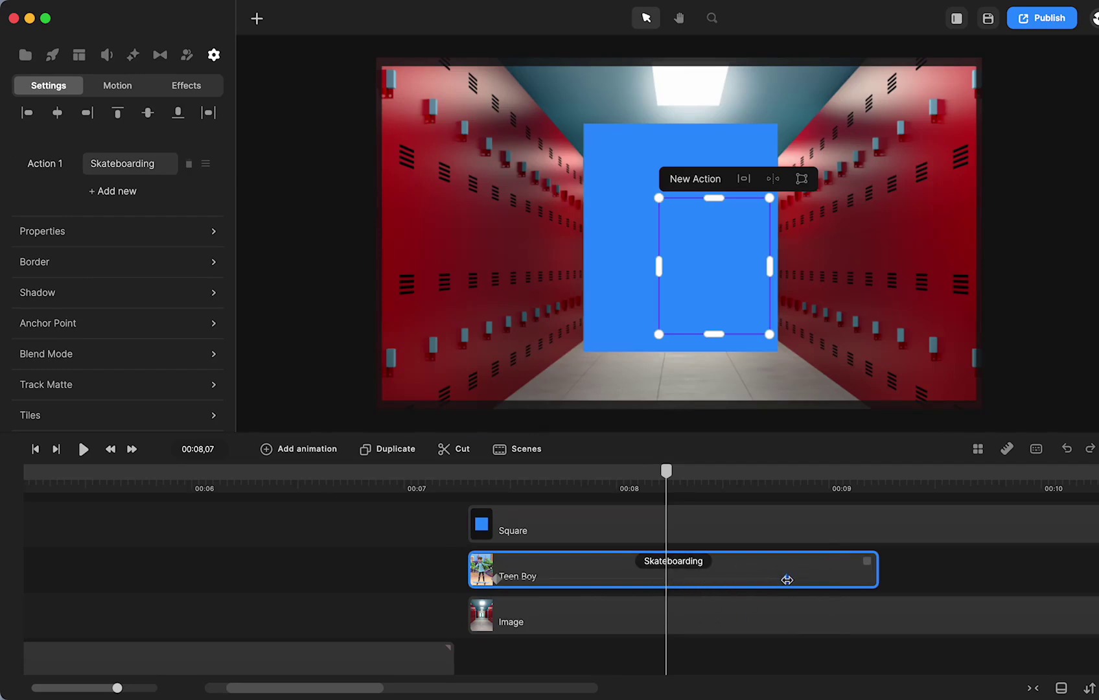
click(925, 580)
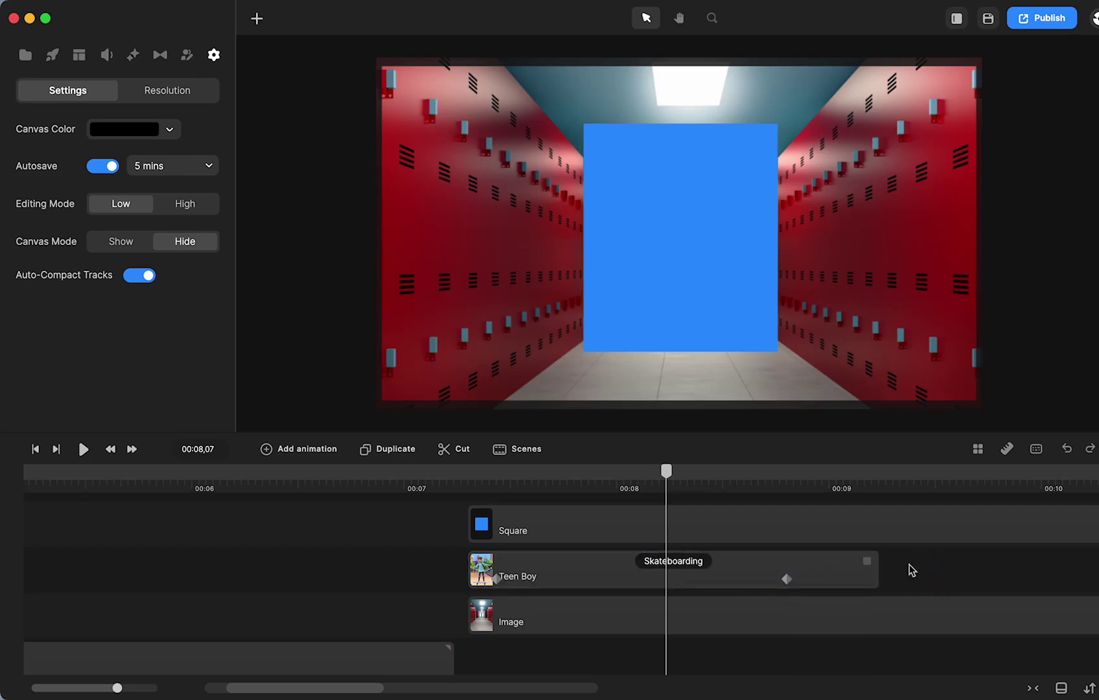
click(835, 561)
shift+click(807, 522)
right_click(808, 528)
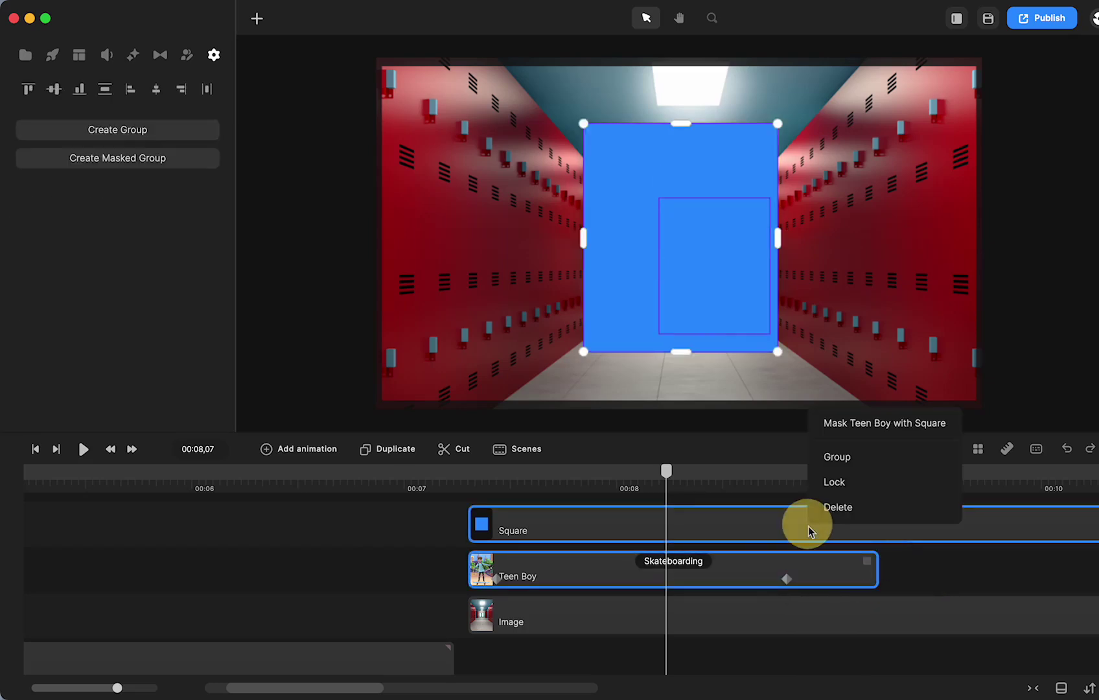
click(856, 423)
Step: Preview the masked boy from about 00:07,08, then return to when he first appears
click(460, 470)
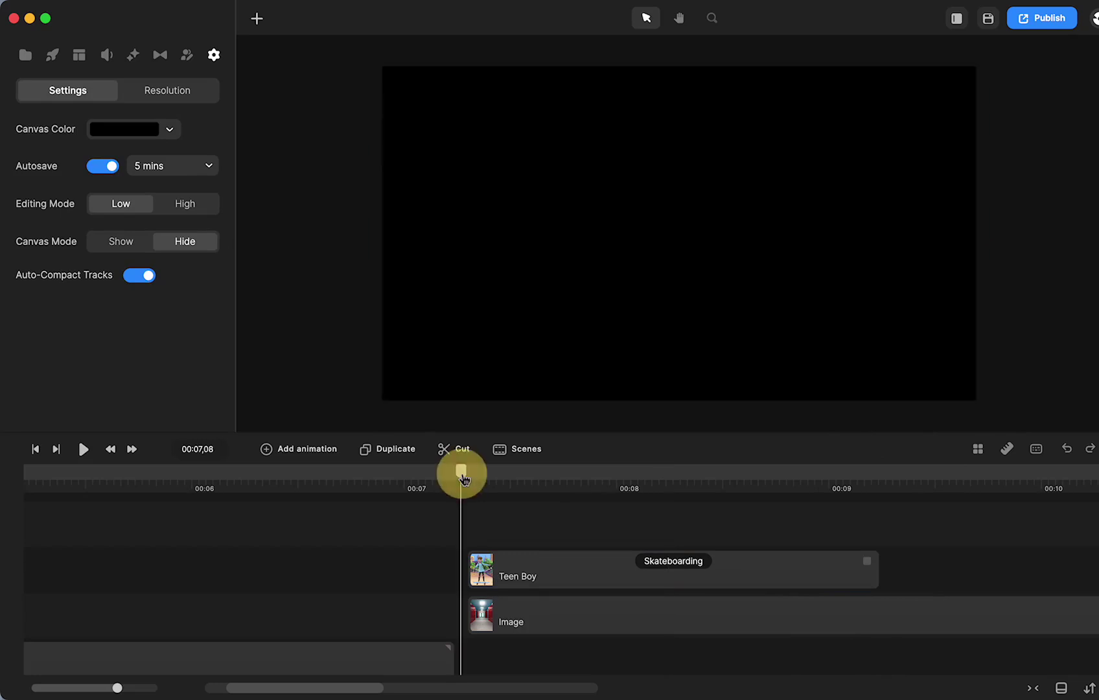
click(84, 449)
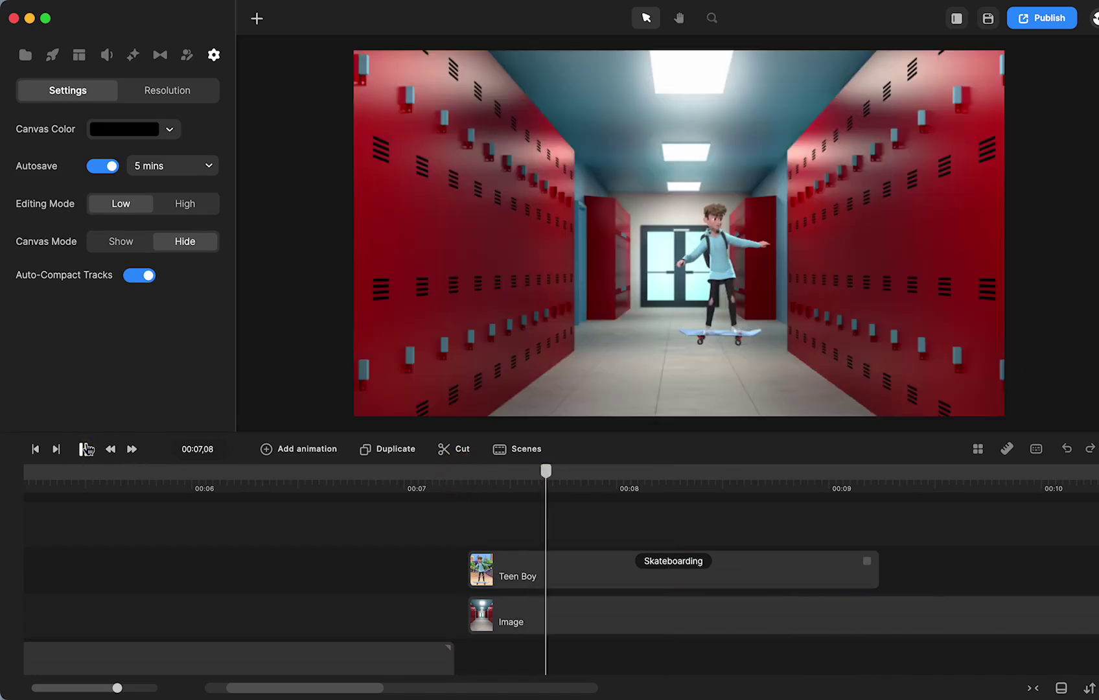
click(771, 383)
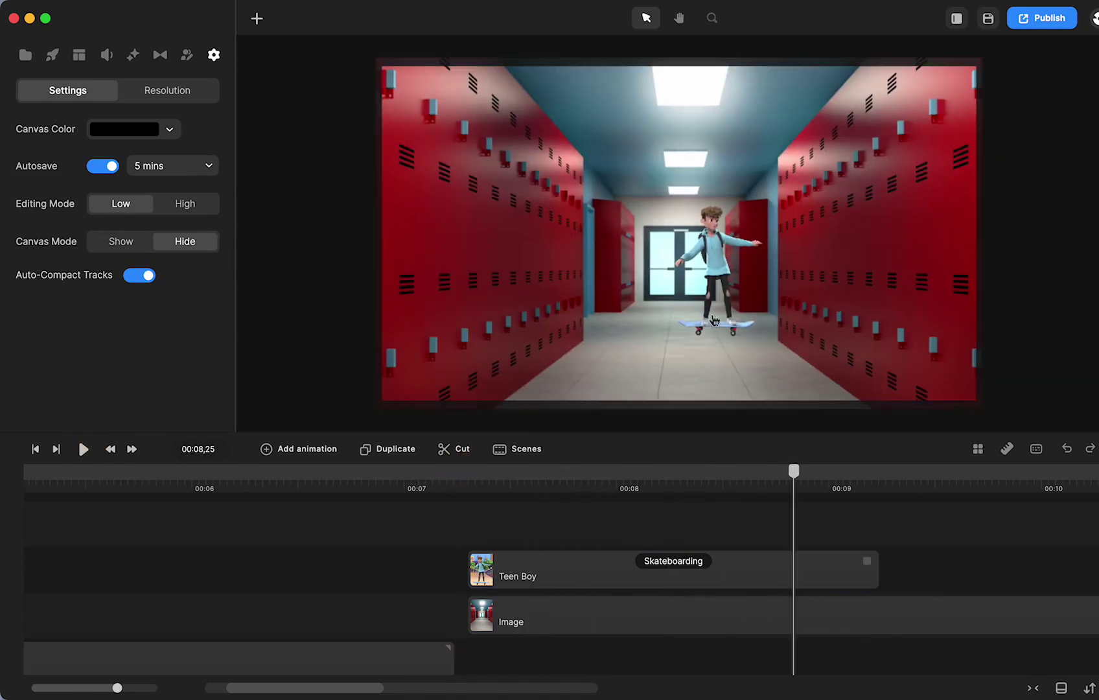
drag(800, 476, 533, 505)
click(667, 565)
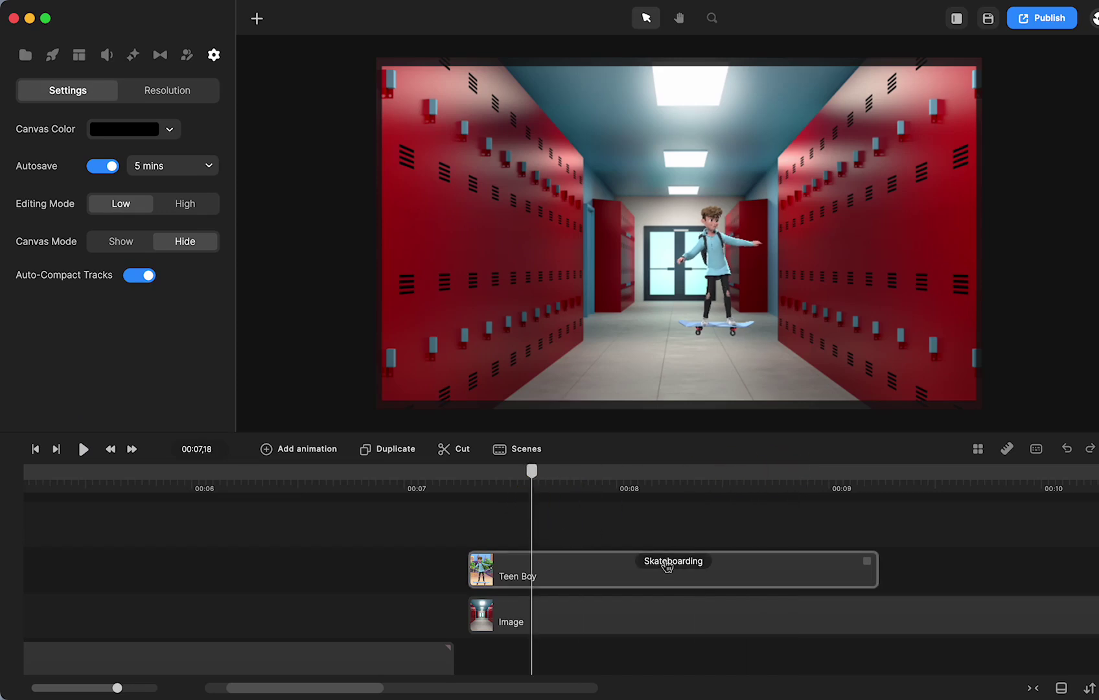
Step: Add a blue square with R, move its clip later, and group the Teen Boy
key(r)
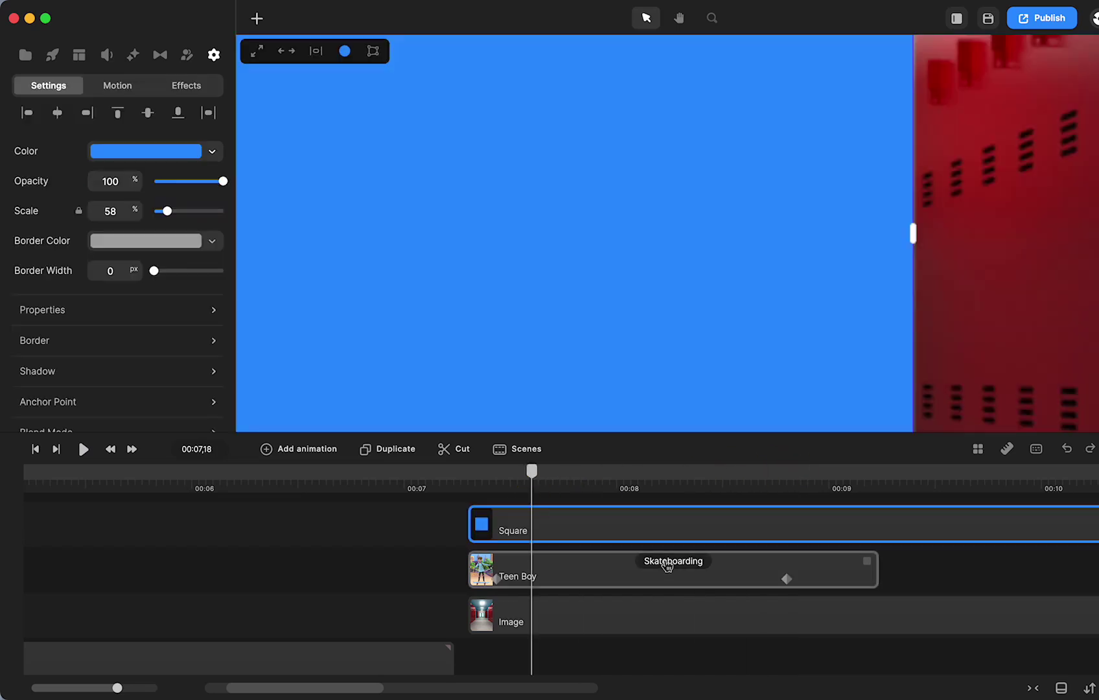
drag(571, 535, 882, 526)
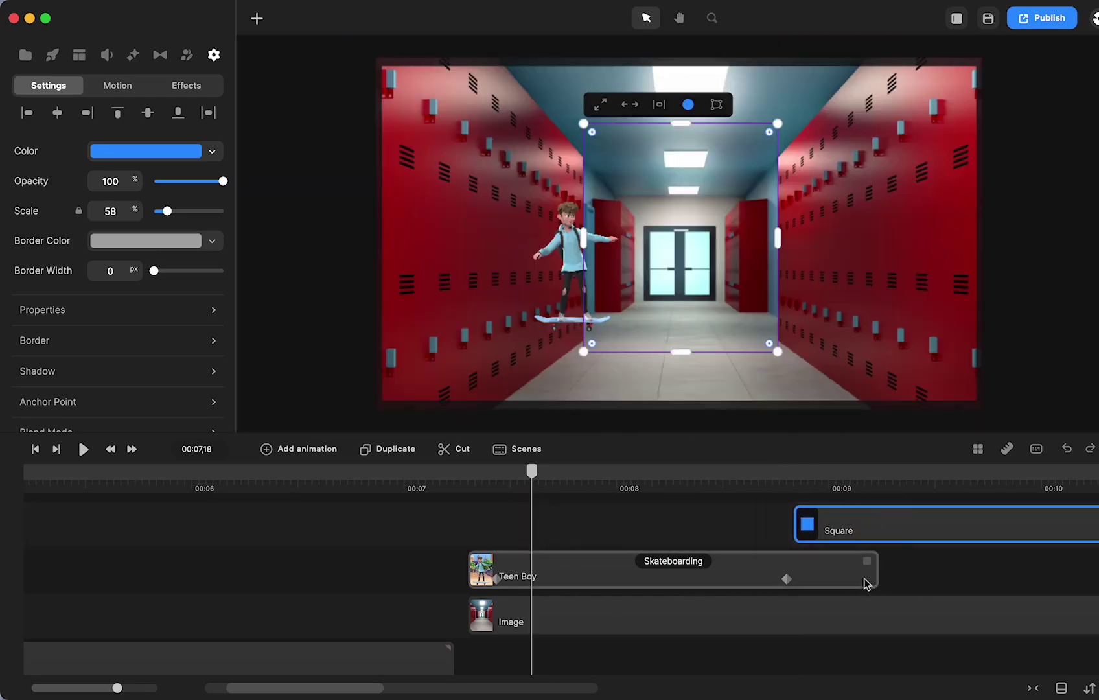
click(842, 578)
right_click(842, 574)
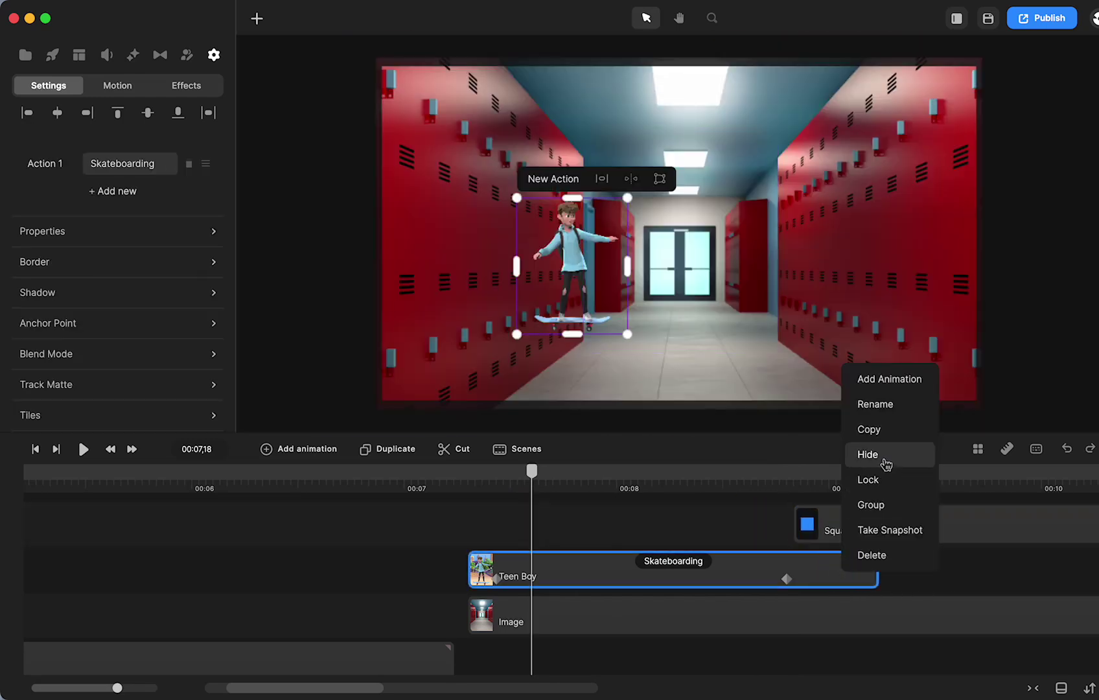
click(878, 508)
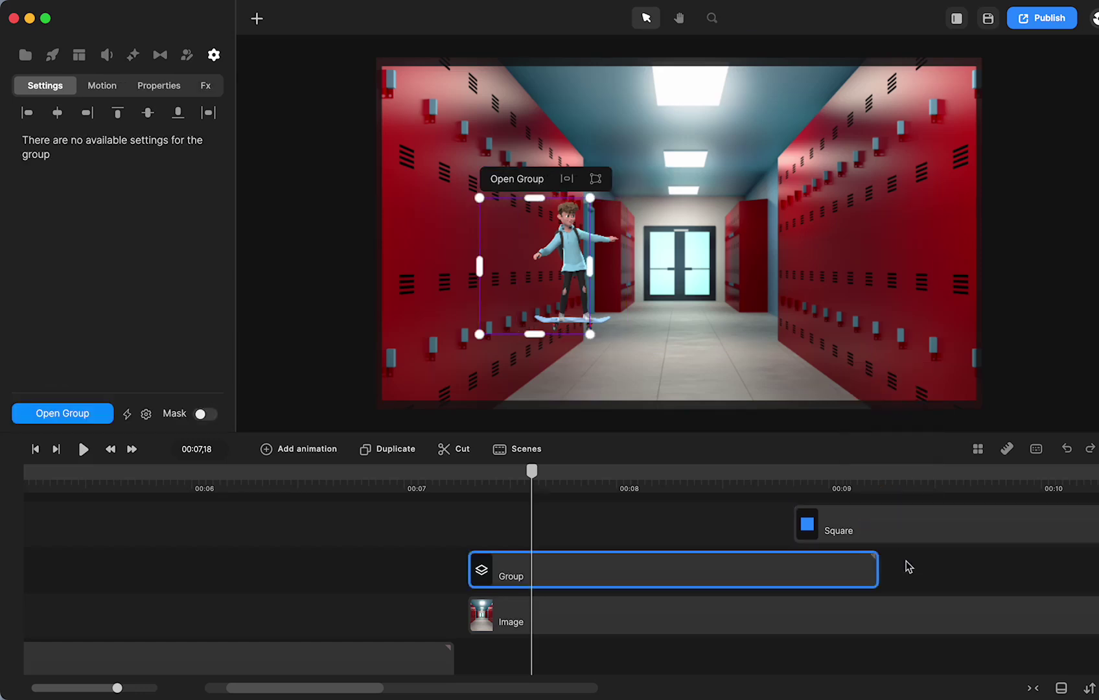
Step: Mask the Teen Boy group with the square and play back the result from about 00:07,09
shift+click(832, 538)
right_click(830, 538)
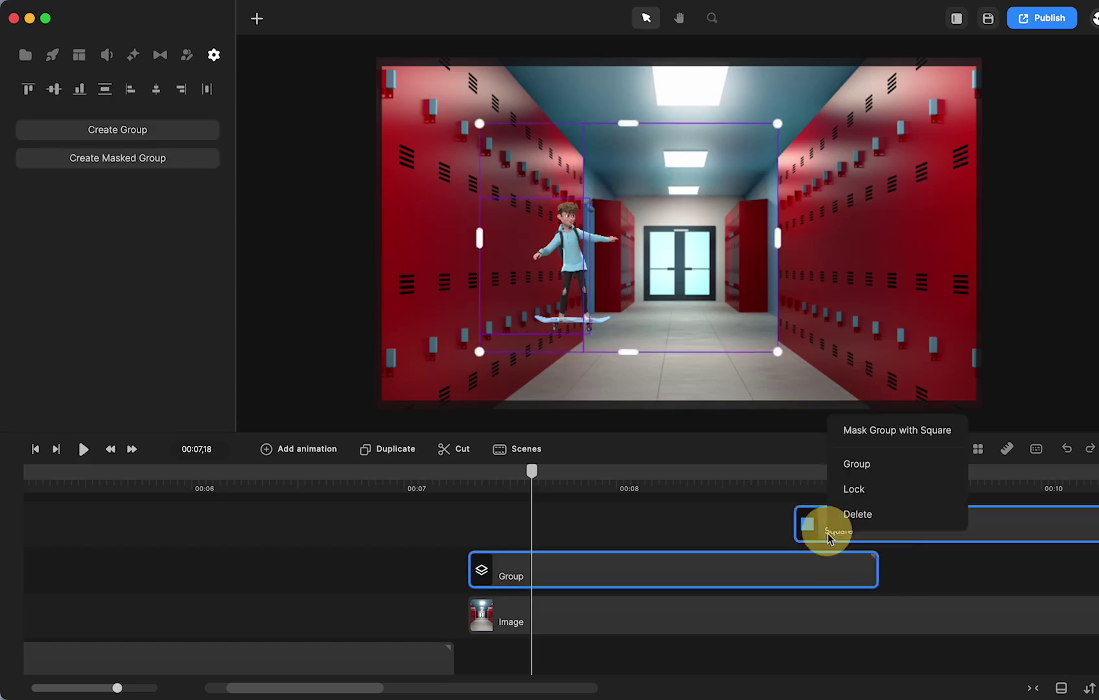
click(874, 432)
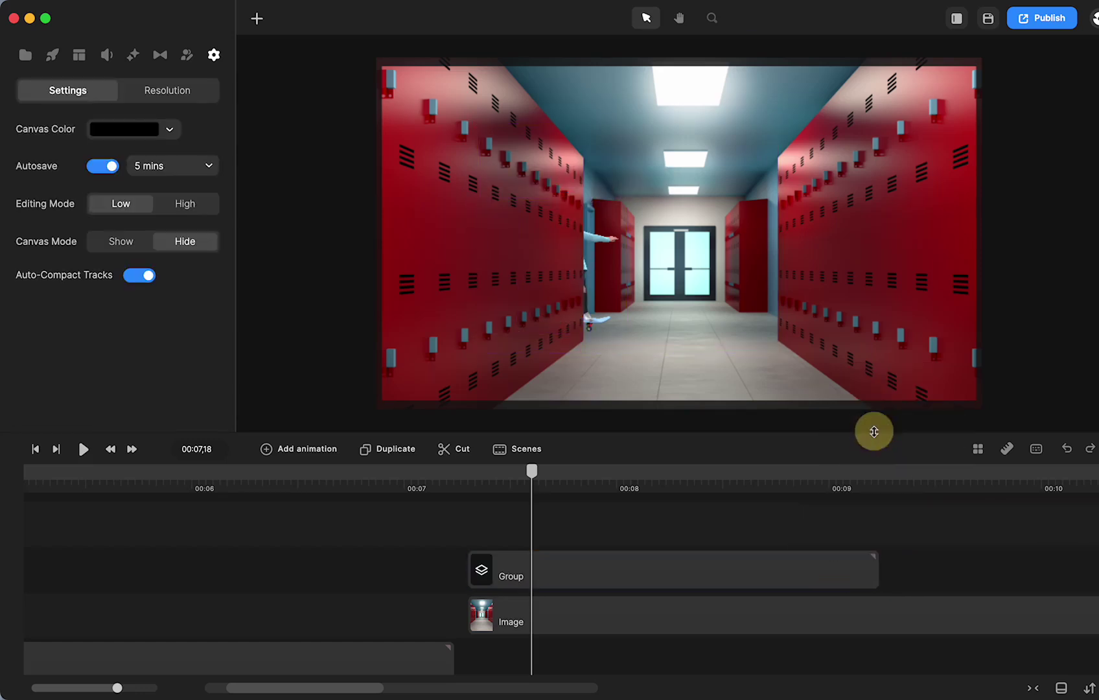
click(469, 478)
click(84, 449)
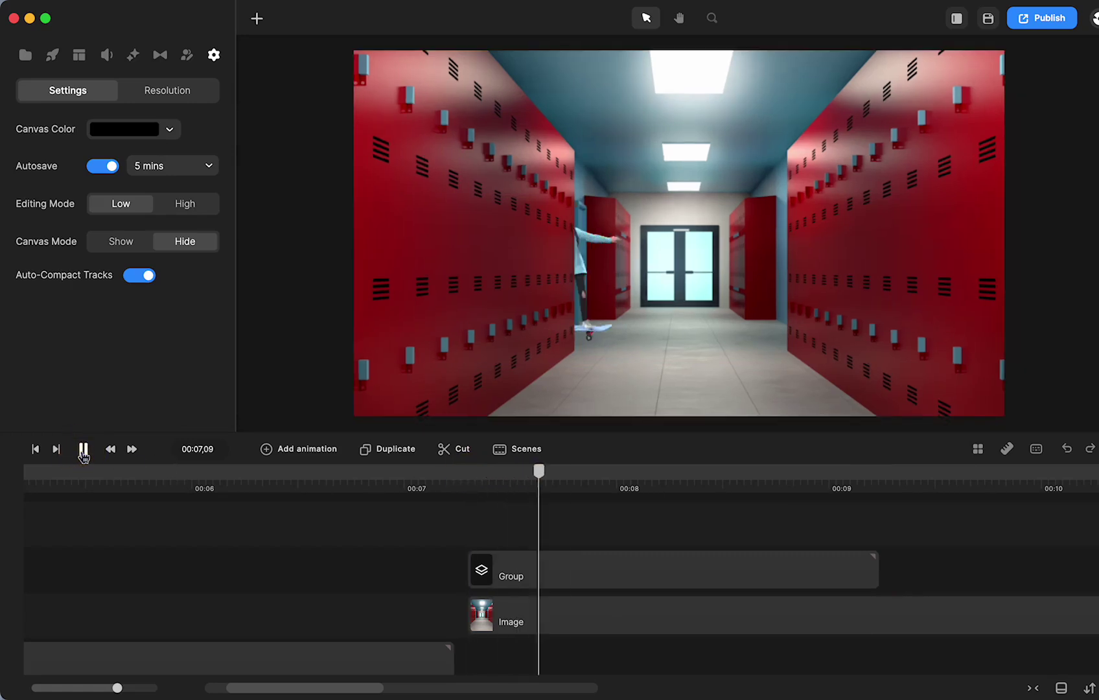
click(84, 453)
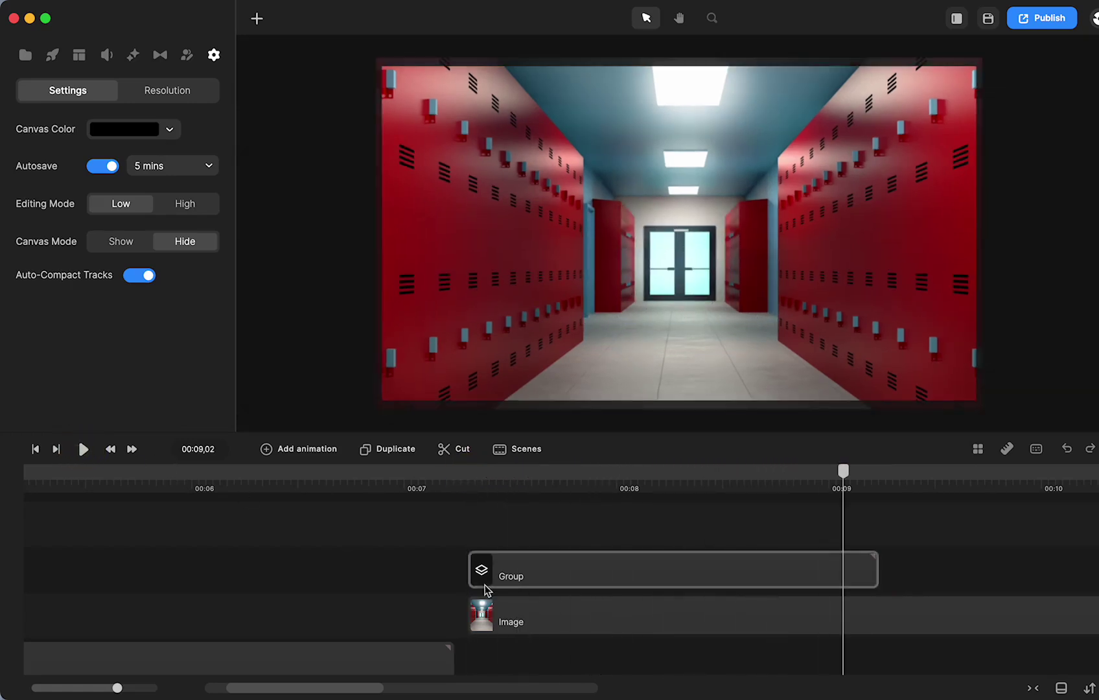
Step: Shift the masked group to start later and play it back from 00:07,13
drag(486, 587, 650, 578)
click(497, 479)
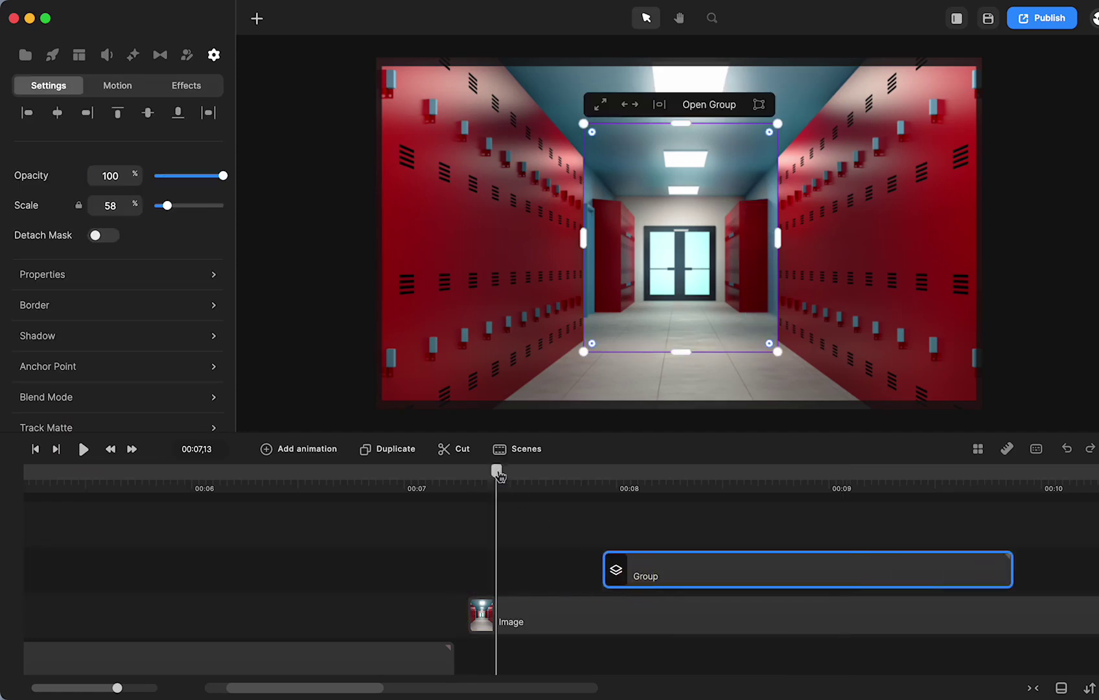
click(81, 449)
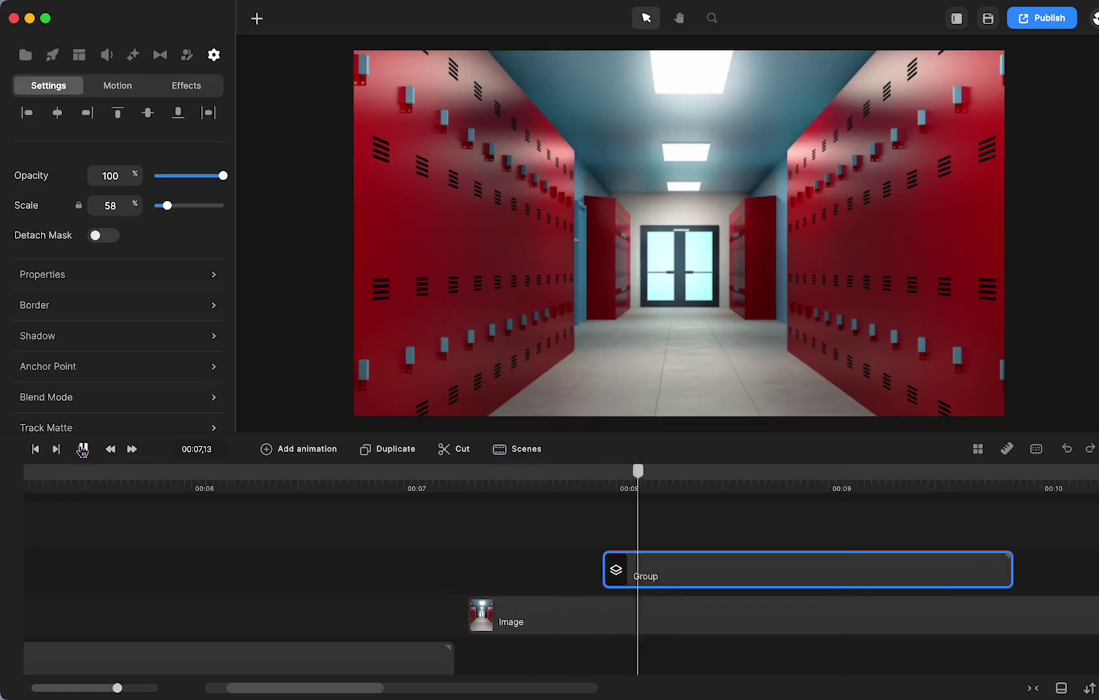
click(81, 449)
Step: Unmask the Teen Boy group at 00:08,02 and move the freed Square clip later
click(628, 565)
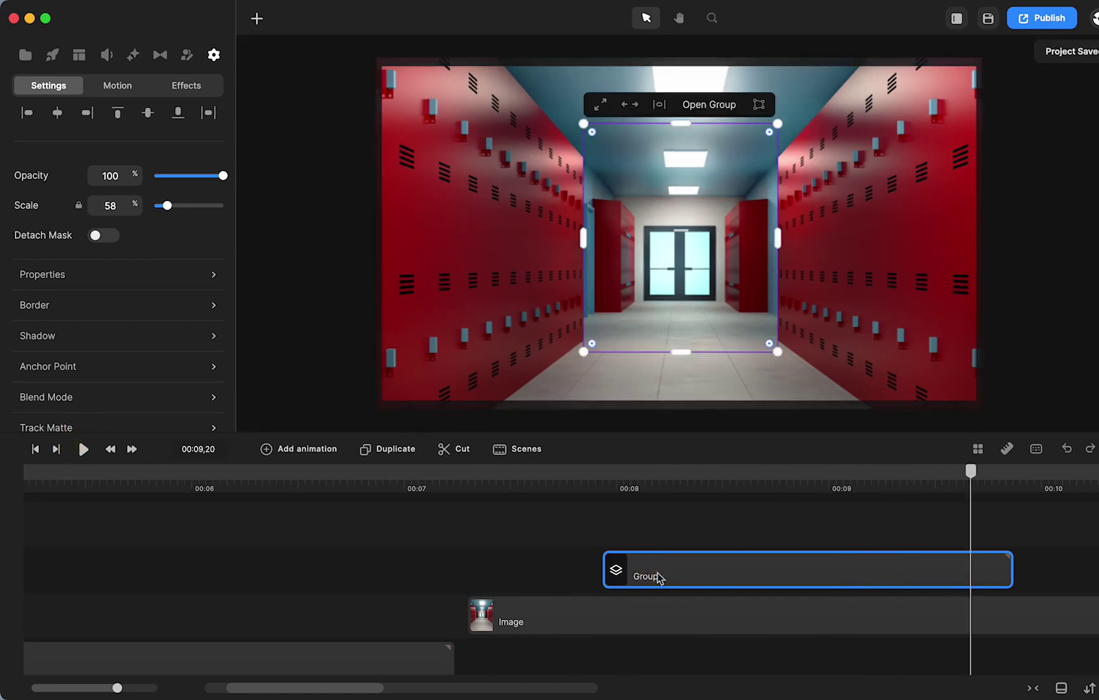
drag(172, 480, 224, 486)
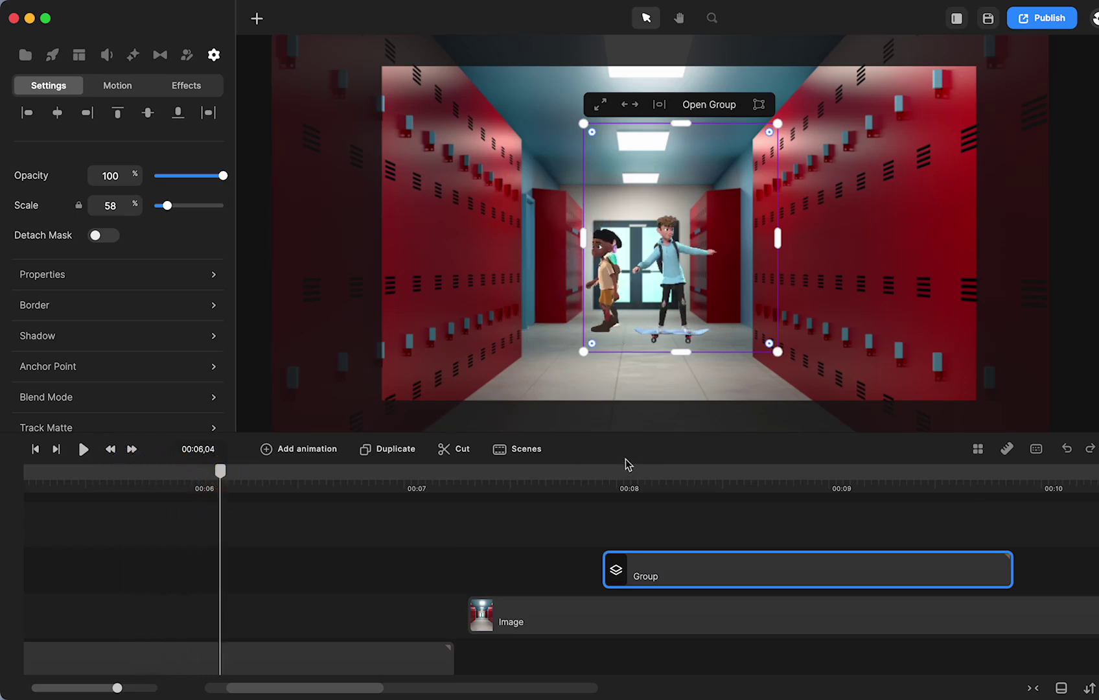
click(630, 479)
right_click(662, 562)
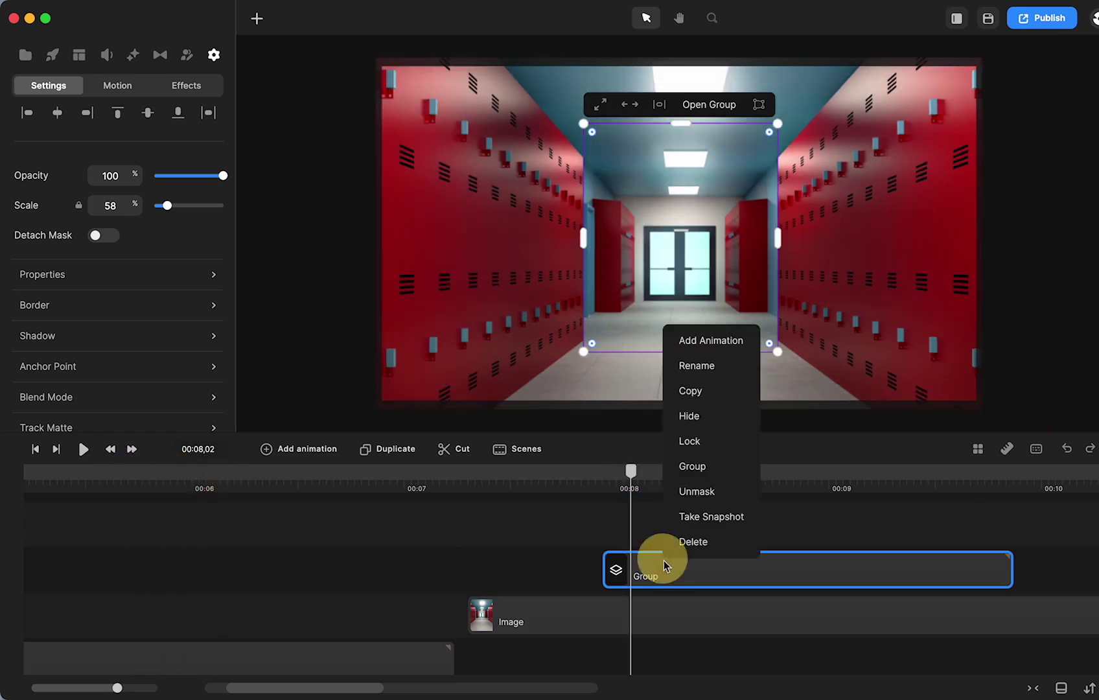
click(695, 497)
drag(631, 569, 743, 520)
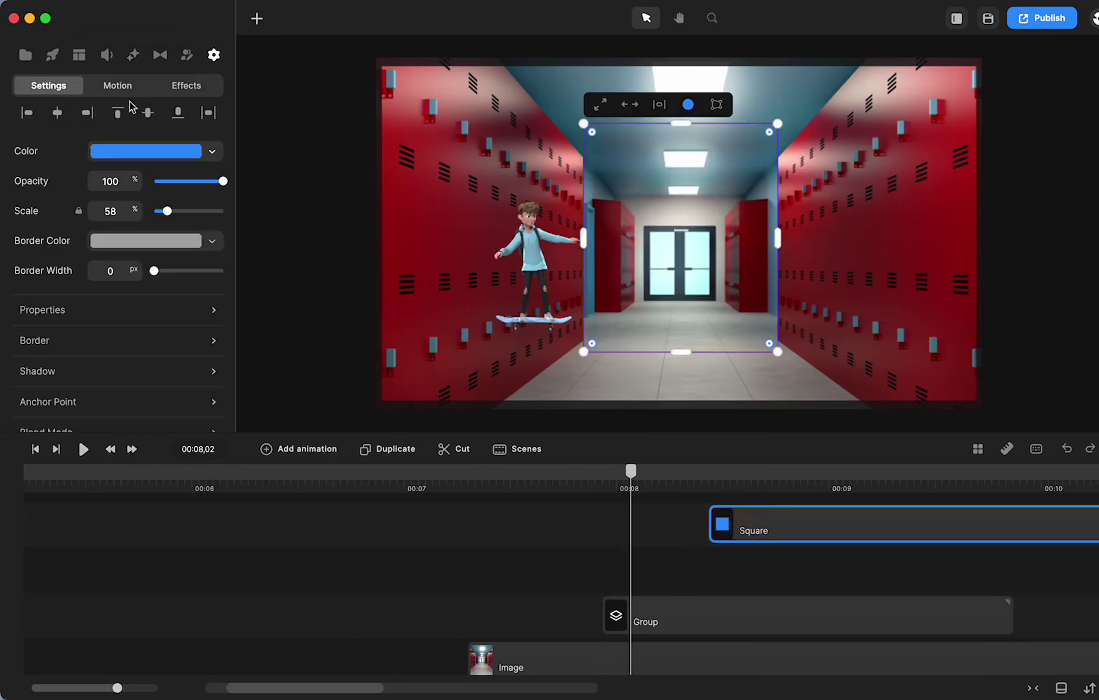
Step: Drag Hipster Girl from the character library into the hallway and shrink her
click(52, 54)
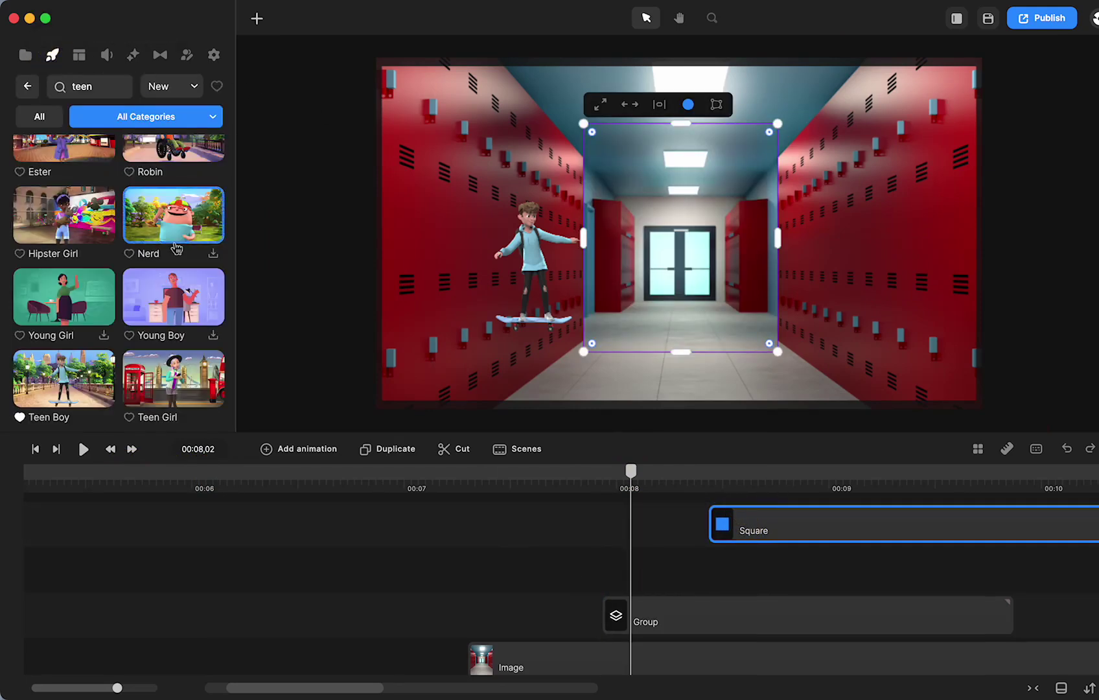
scroll(176, 248, up, 1)
drag(116, 252, 739, 261)
click(689, 222)
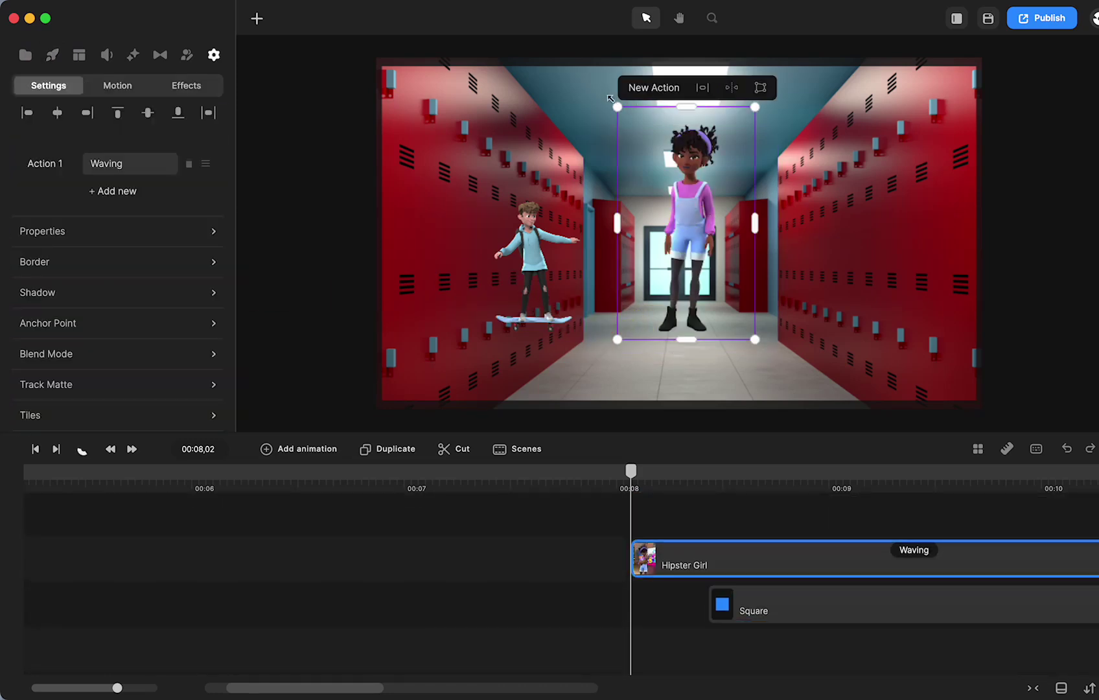
drag(617, 107, 662, 182)
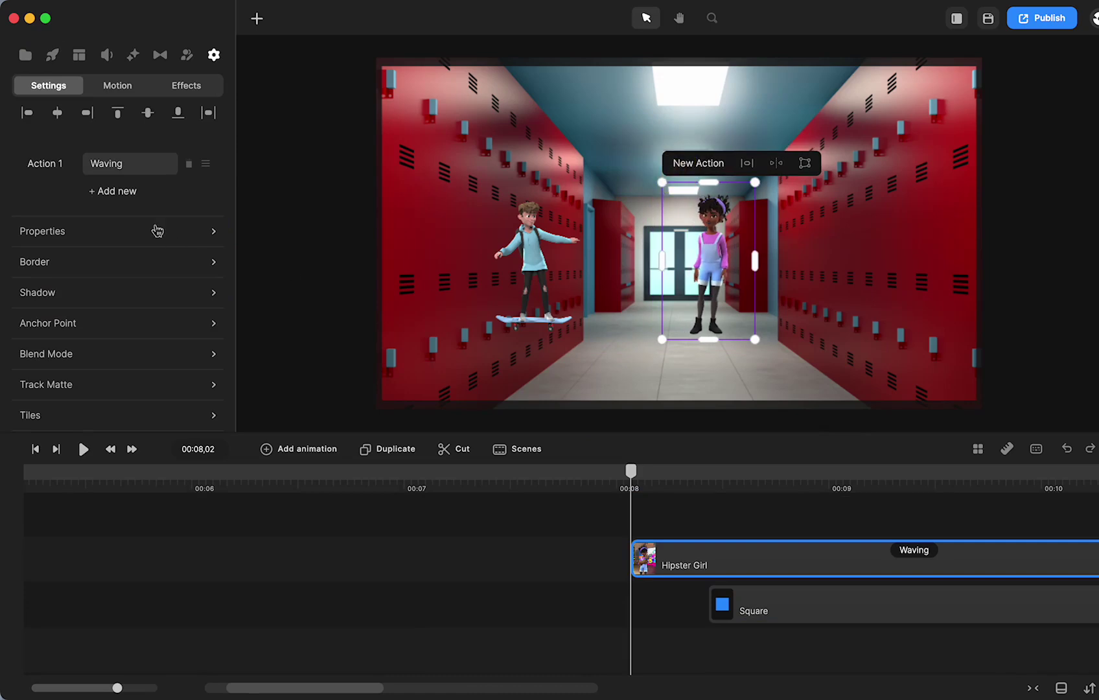
Step: Set her action to Walking with starting and ending animations turned off
click(103, 166)
scroll(316, 181, down, 5)
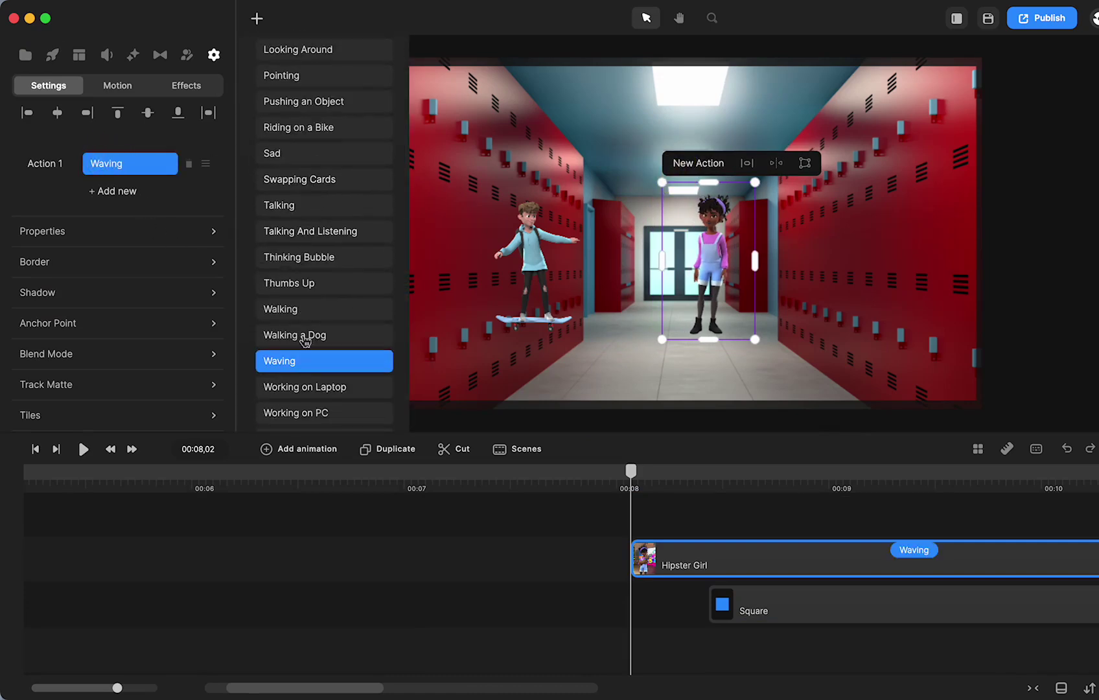
click(293, 311)
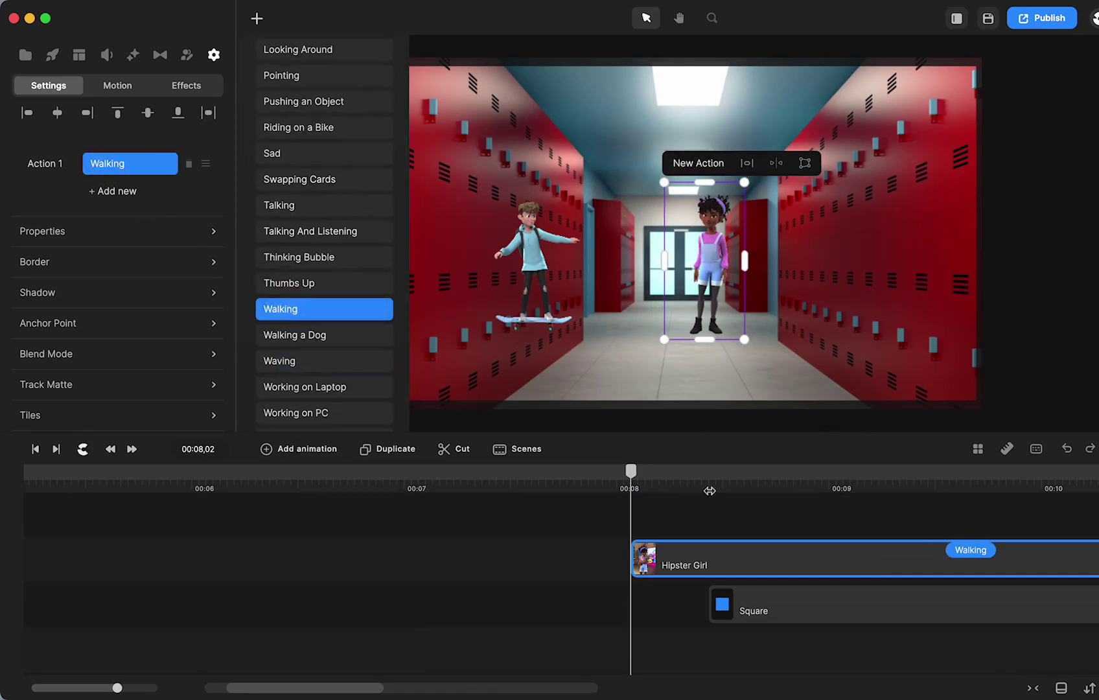
click(970, 548)
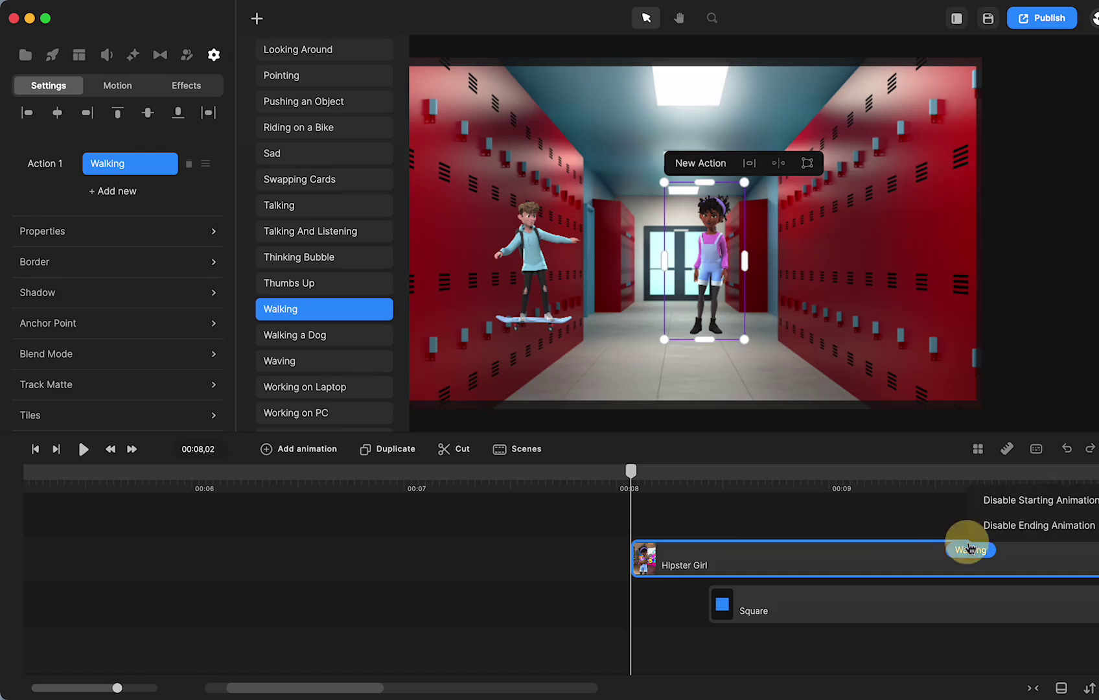
click(1004, 510)
click(842, 550)
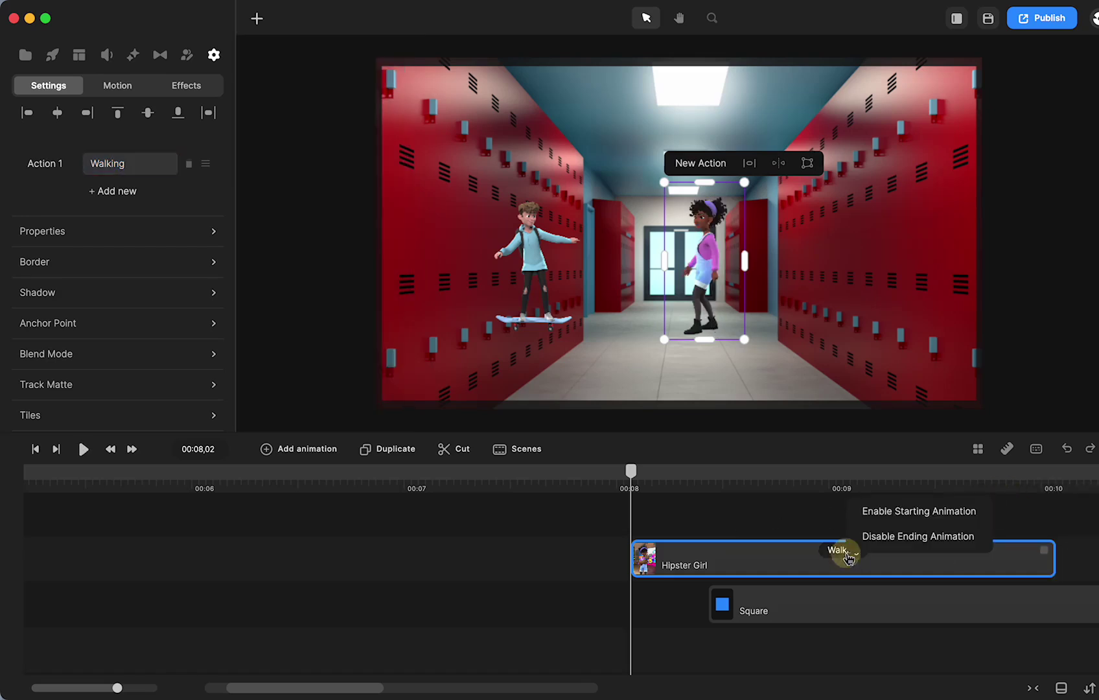
click(891, 535)
scroll(724, 562, right, 5)
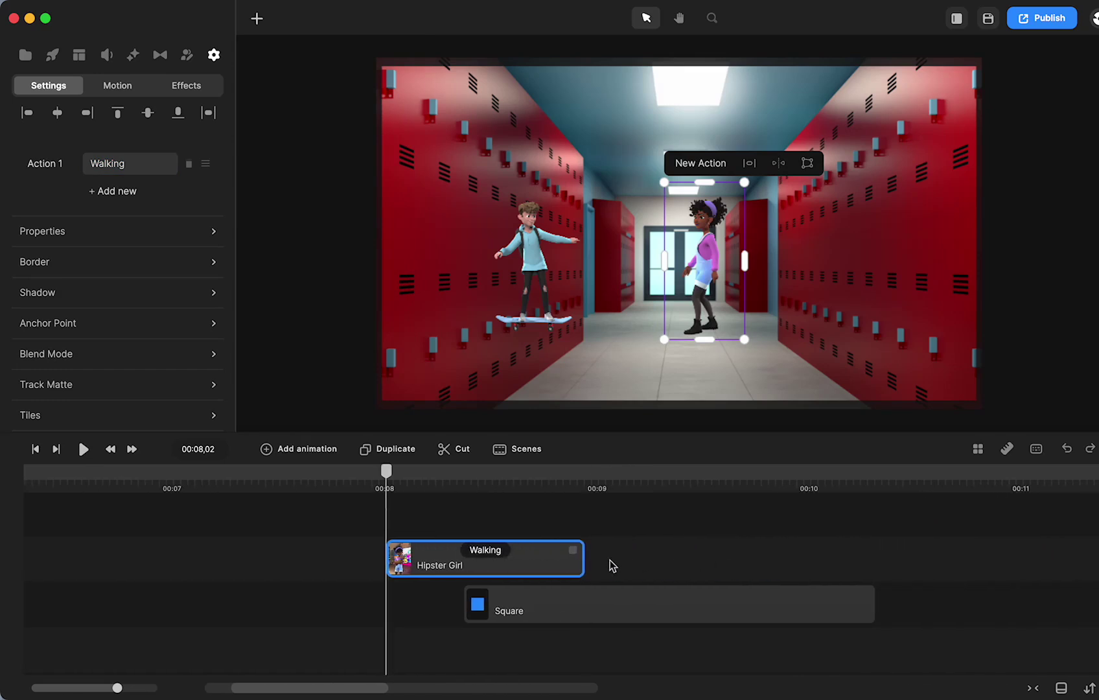
Step: Lengthen the Hipster Girl's Walking clip, move it below the Square, and snap its end
drag(572, 552, 807, 549)
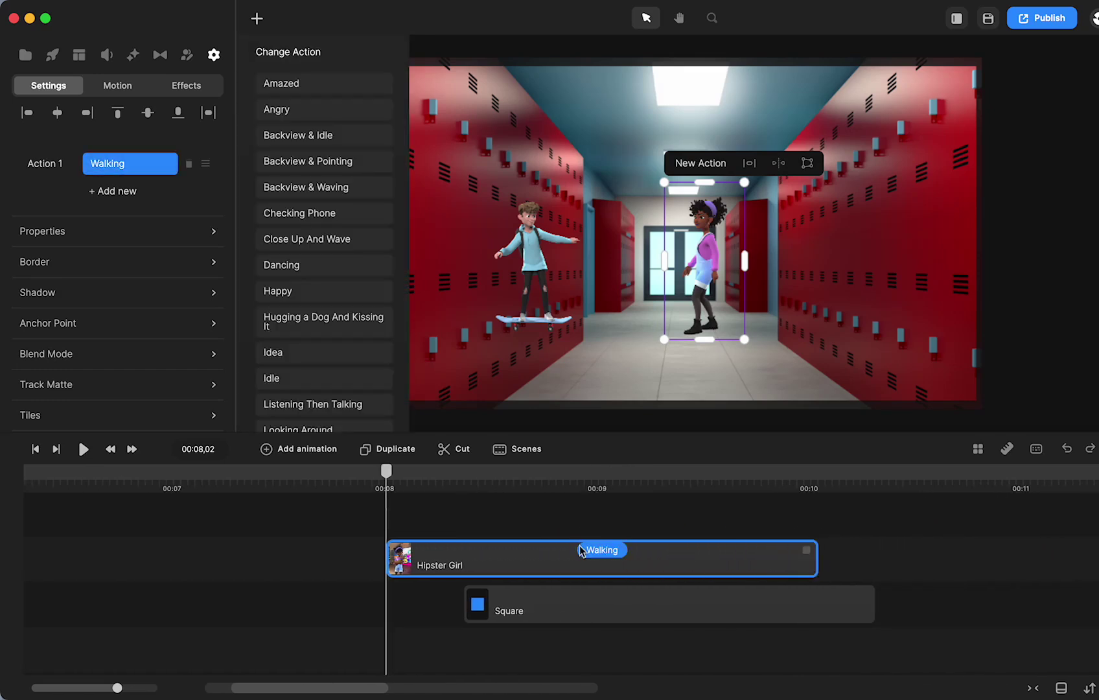
drag(513, 562, 487, 612)
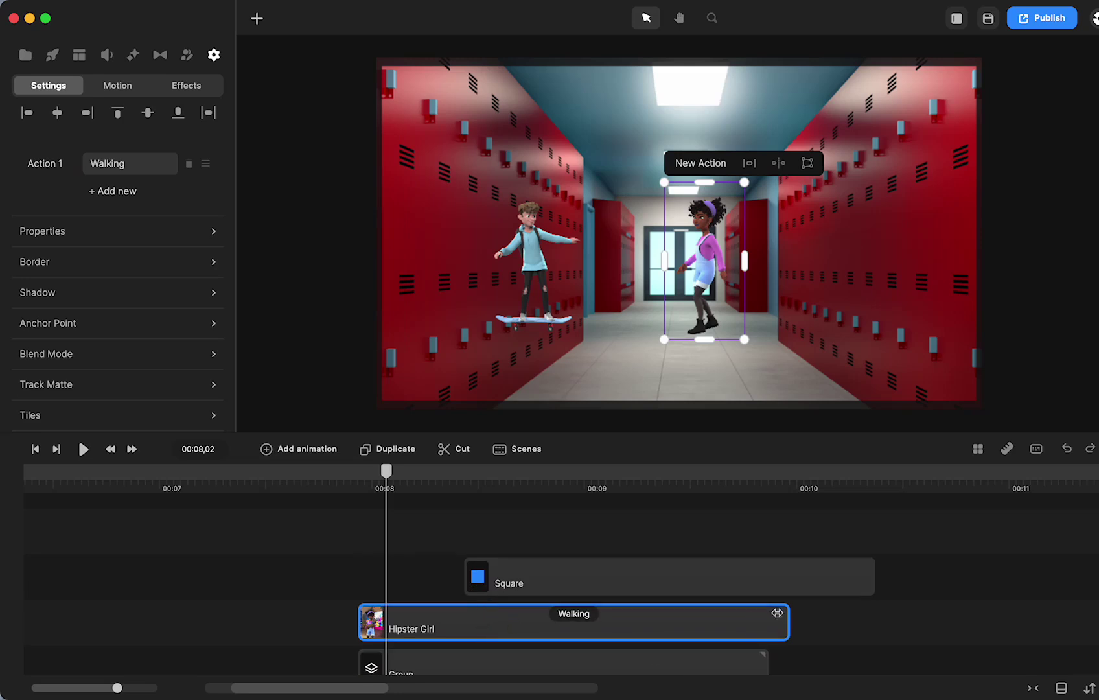
drag(781, 616, 753, 614)
scroll(630, 638, down, 1)
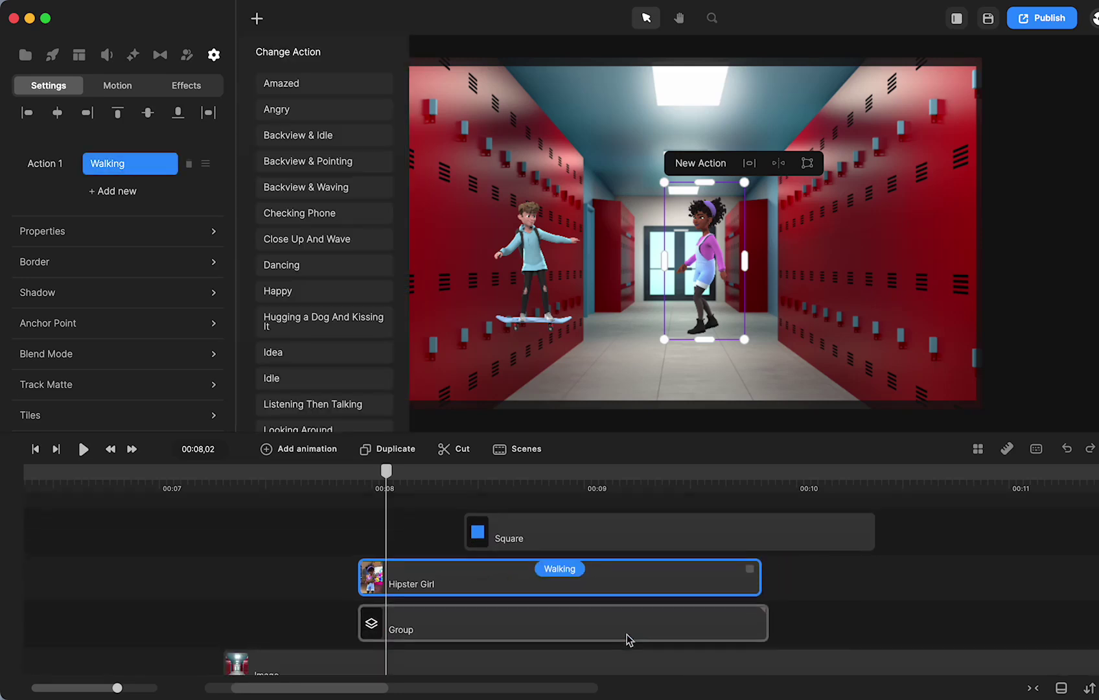
mouse_move(754, 565)
mouse_down()
mouse_move(834, 569)
mouse_move(589, 574)
mouse_move(769, 565)
mouse_up()
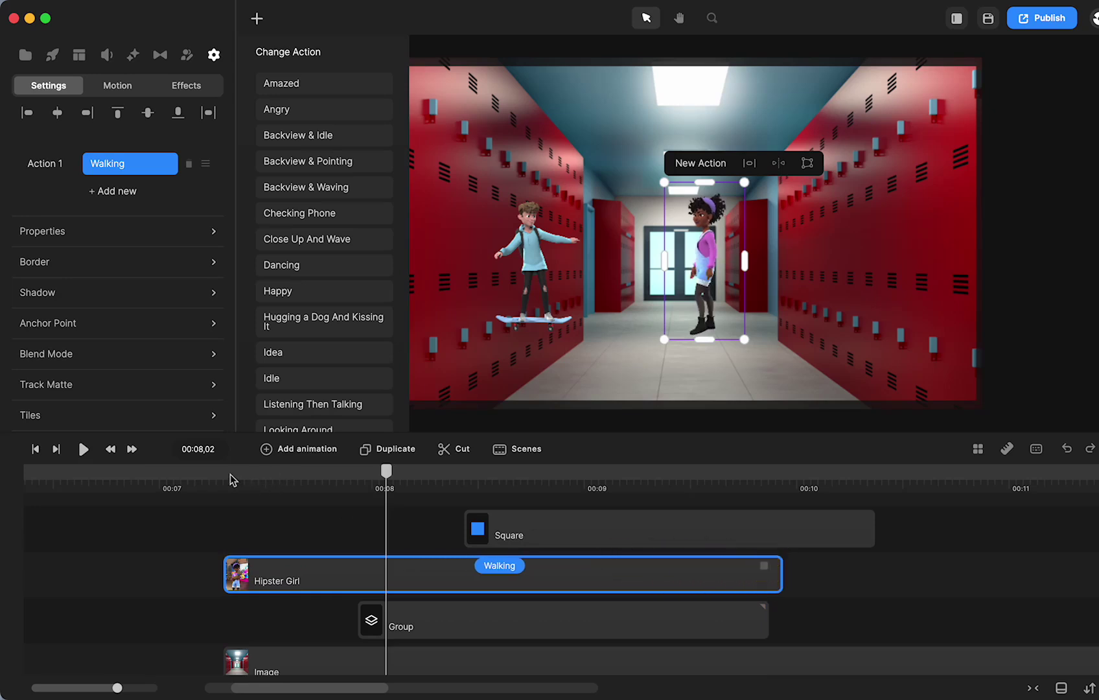
Step: Move the girl beside the right doorway, shrink her, and return to 00:07,13
drag(706, 298, 756, 282)
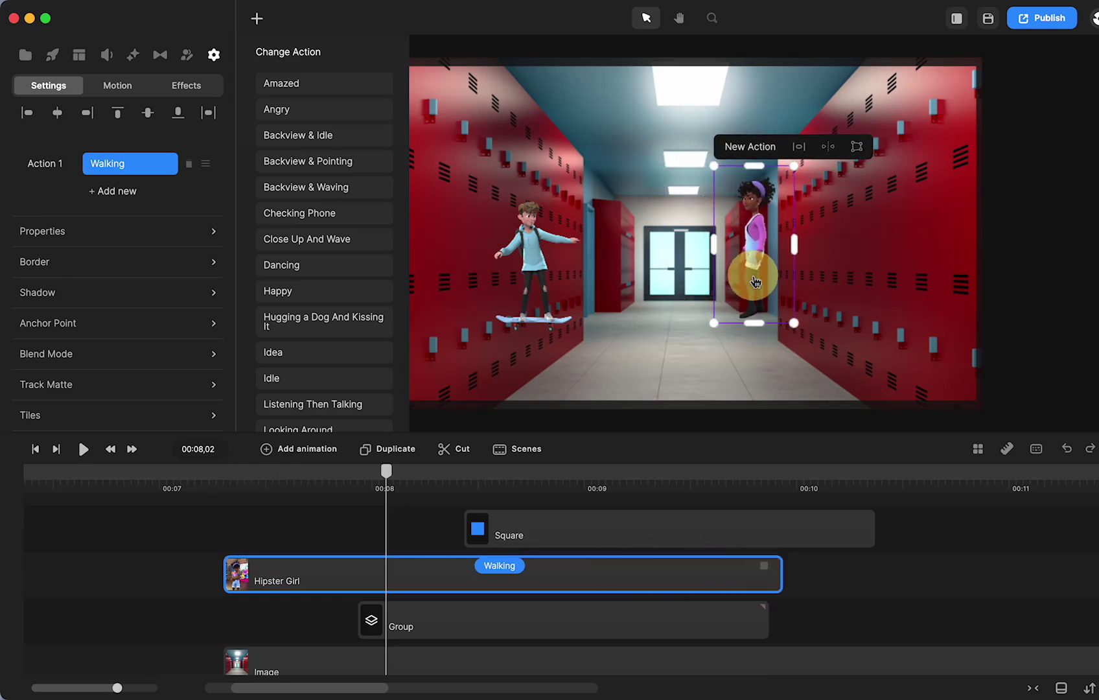
drag(797, 168, 757, 234)
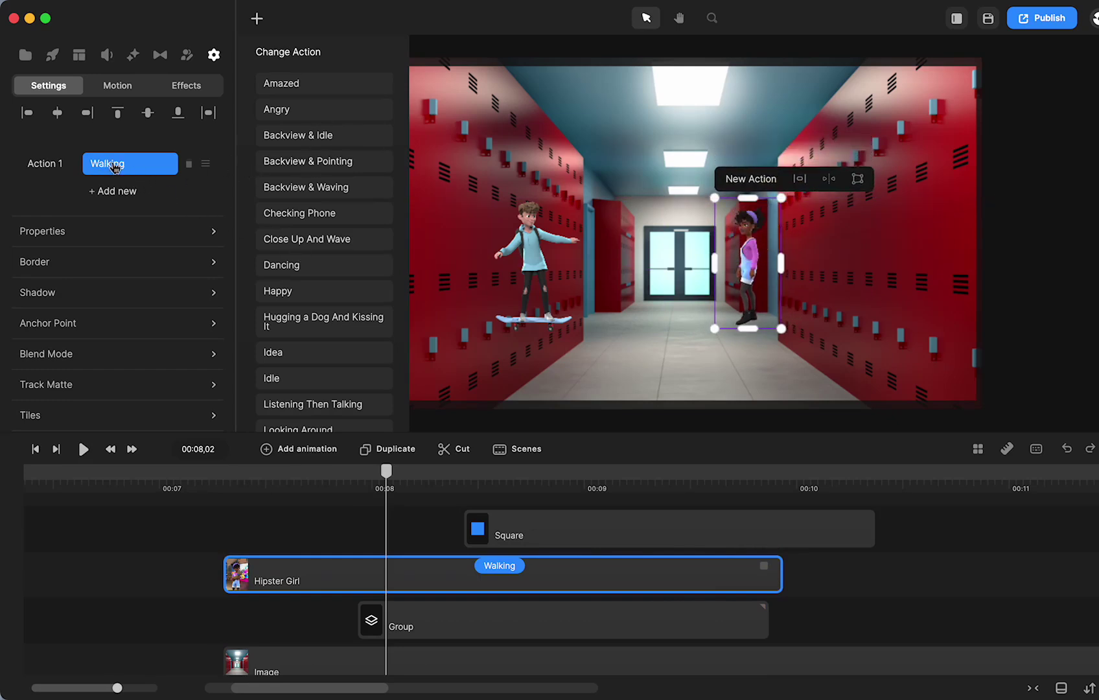
drag(387, 480, 251, 503)
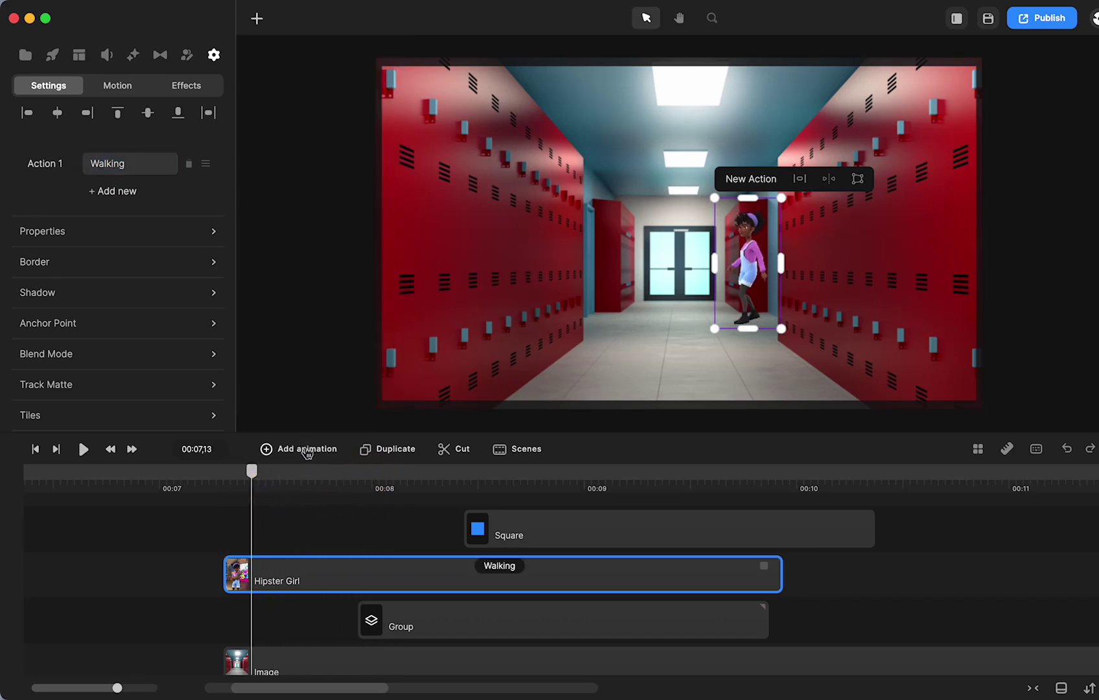
Step: Add a linear Position animation to the girl and push its end keyframe later
click(303, 448)
click(349, 224)
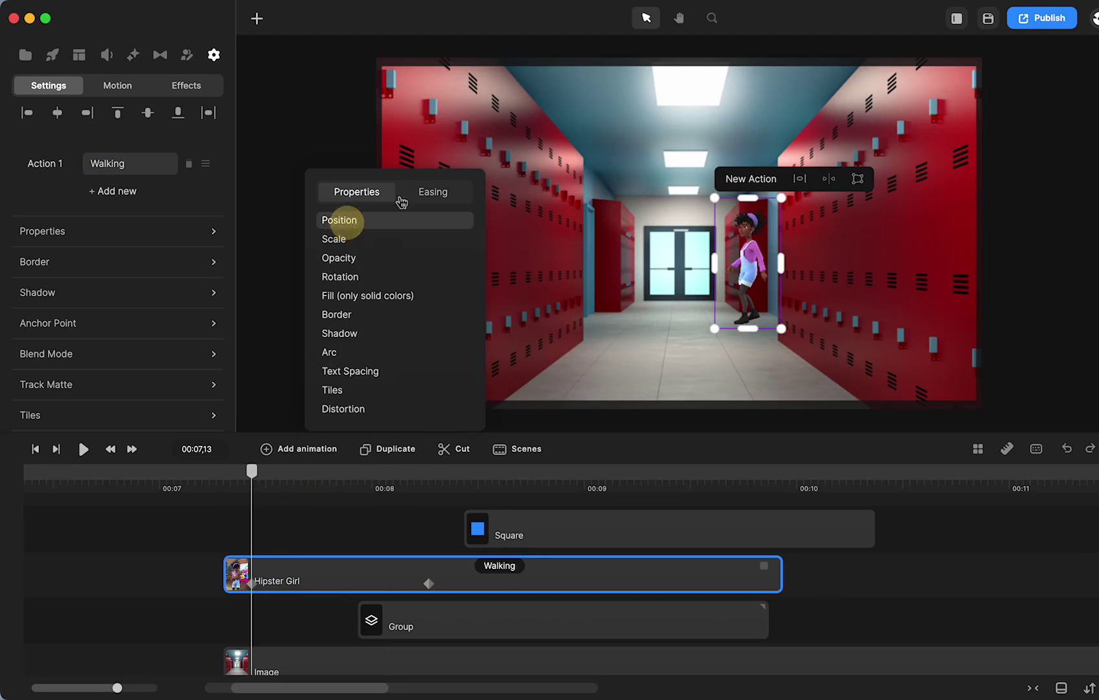
click(432, 193)
click(341, 300)
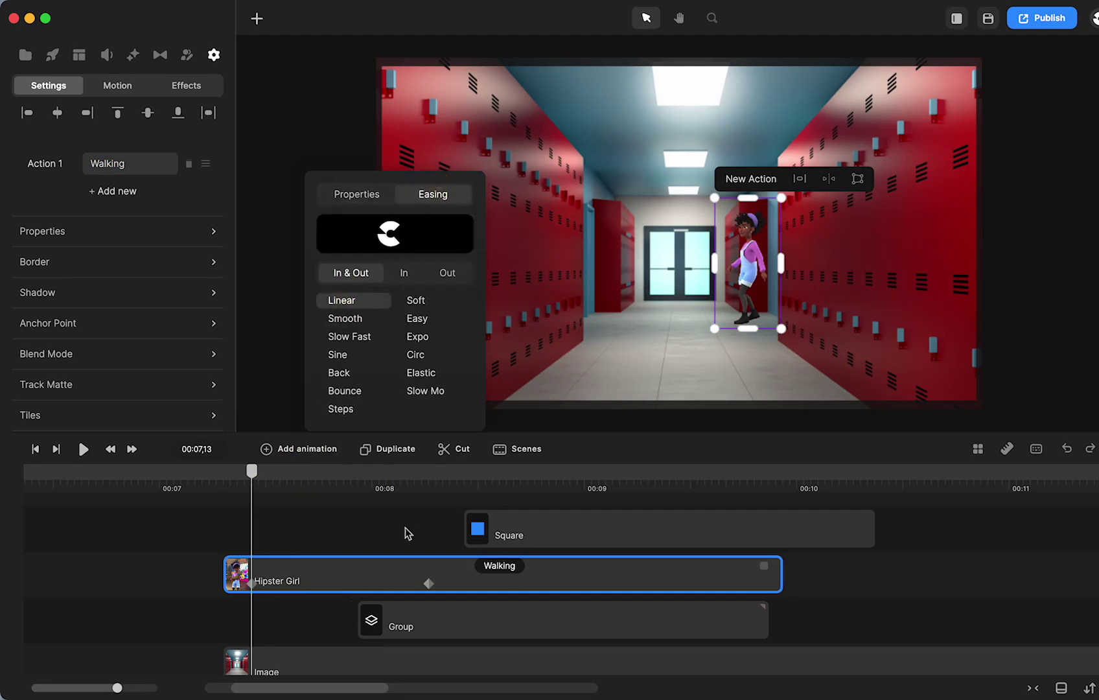
drag(428, 583, 555, 586)
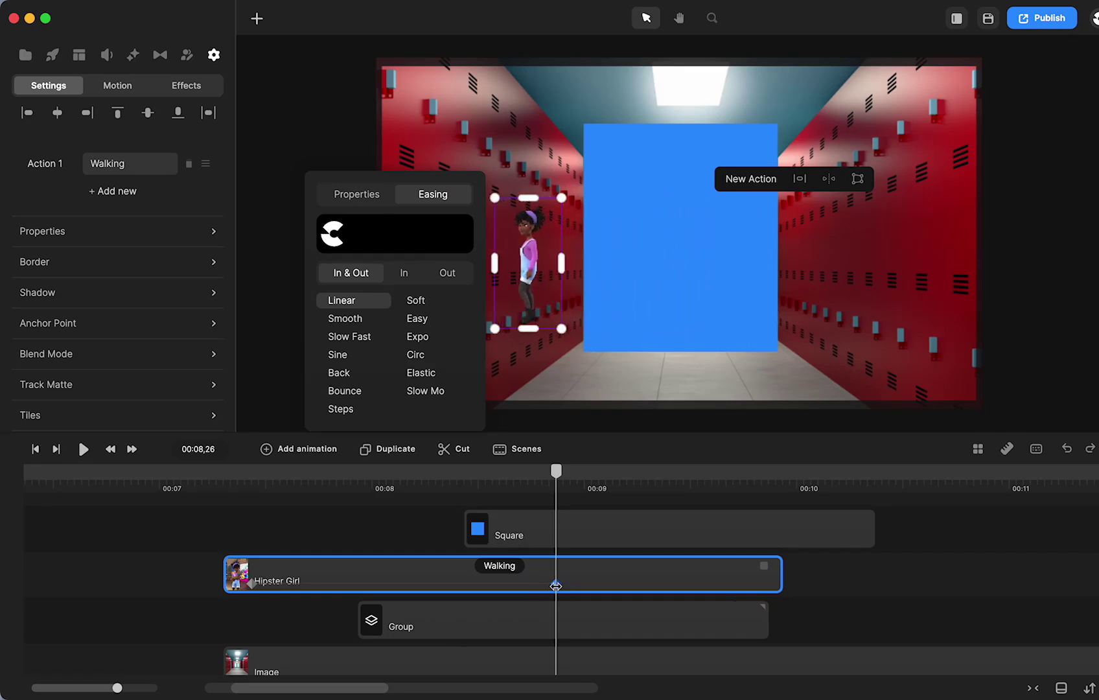
Step: Ungroup the Group back into Teen Boy and select both character clips
click(803, 620)
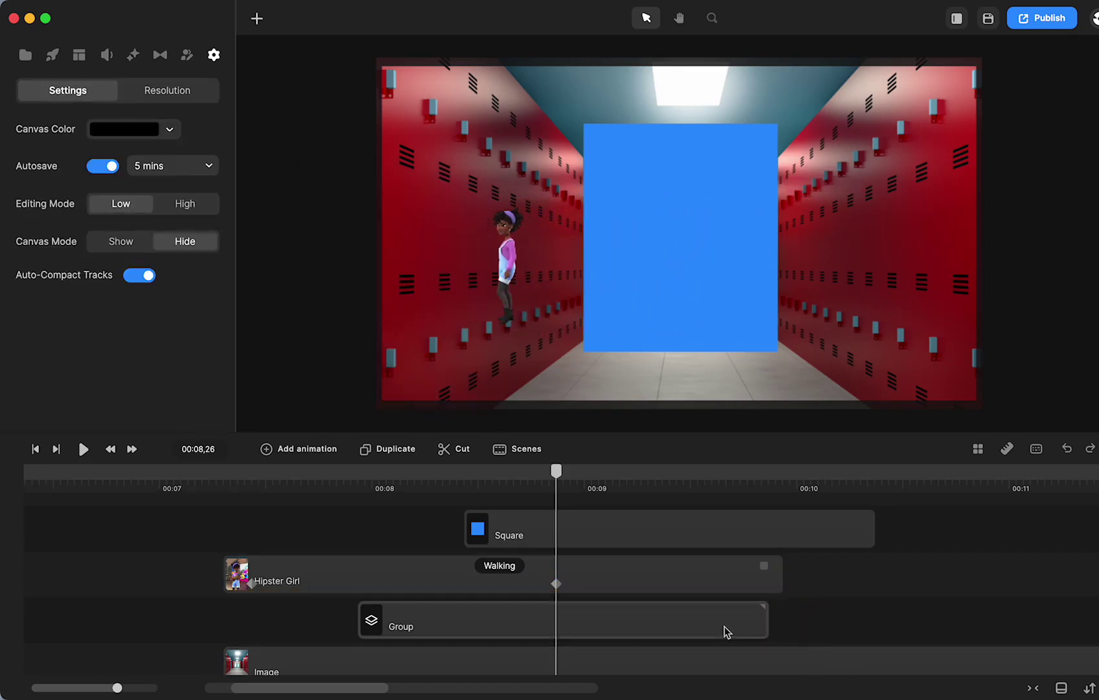
right_click(712, 626)
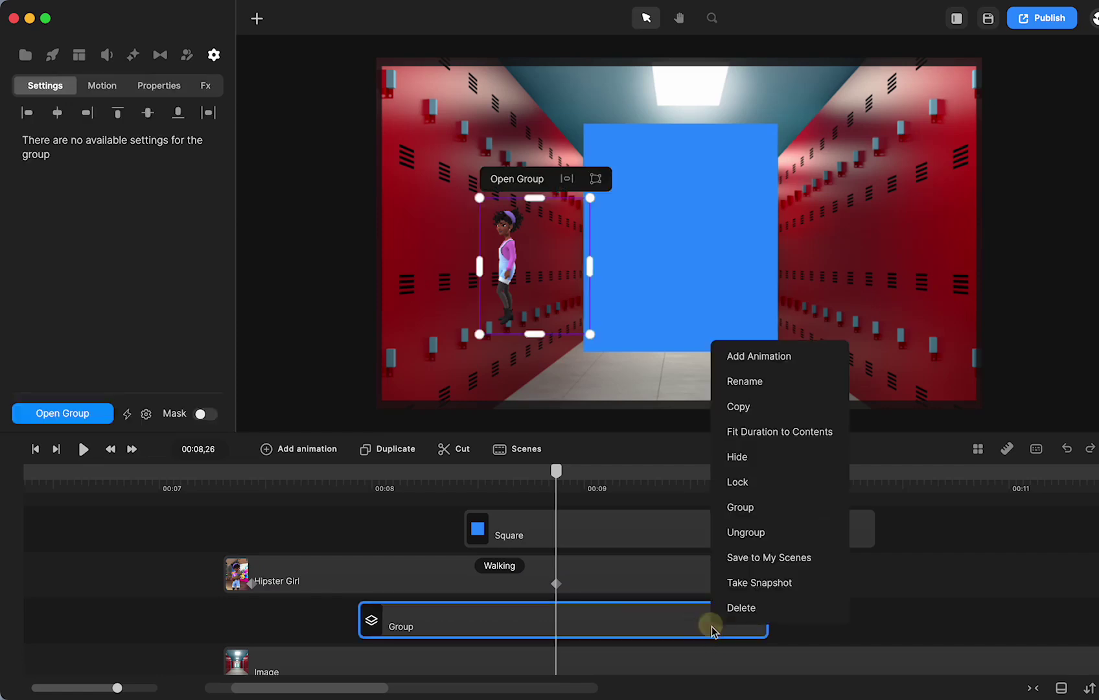
click(742, 531)
drag(836, 624, 668, 567)
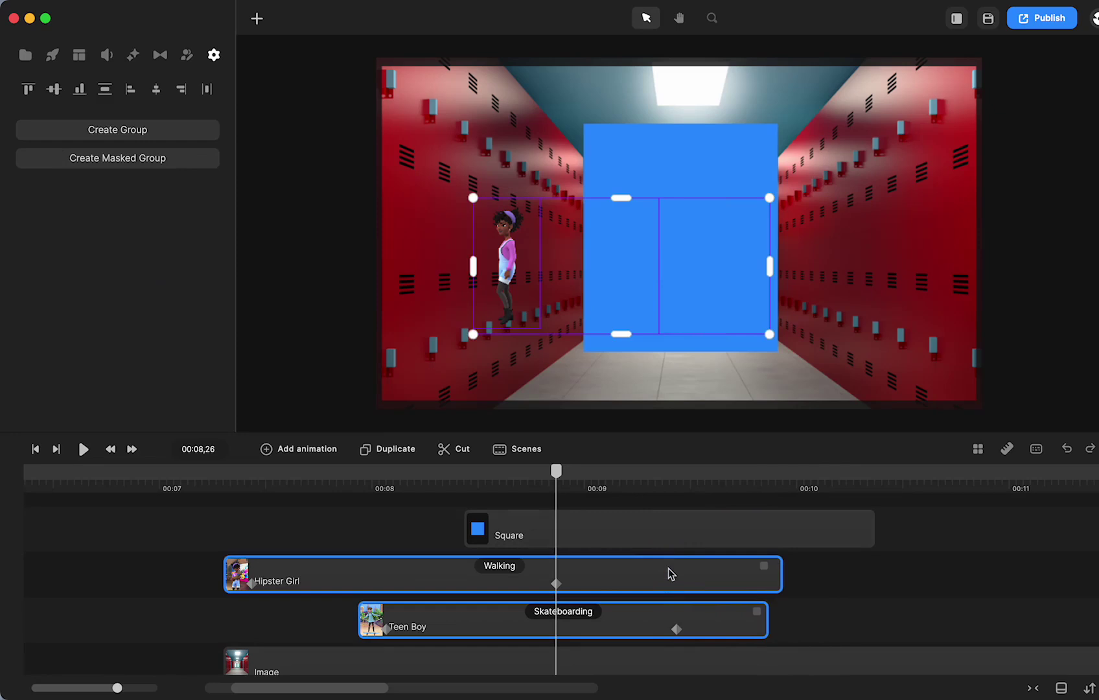
Step: Group Teen Boy and Hipster Girl with Cmd+G, then mask that group with the Square
key(super+g)
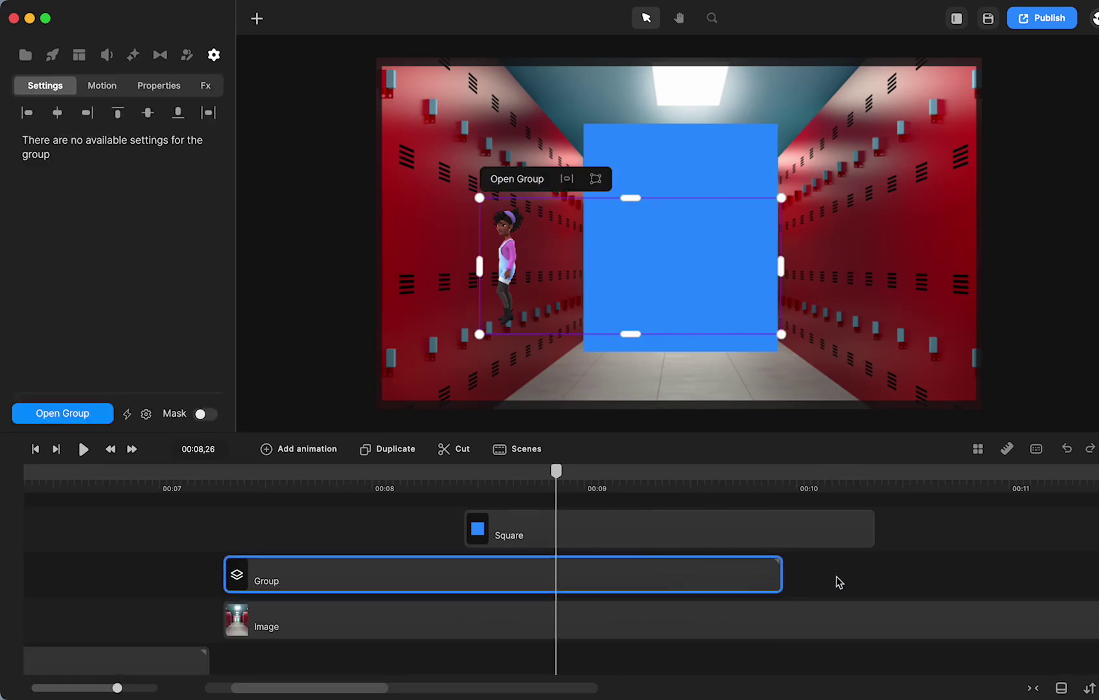
drag(832, 575, 684, 534)
right_click(683, 534)
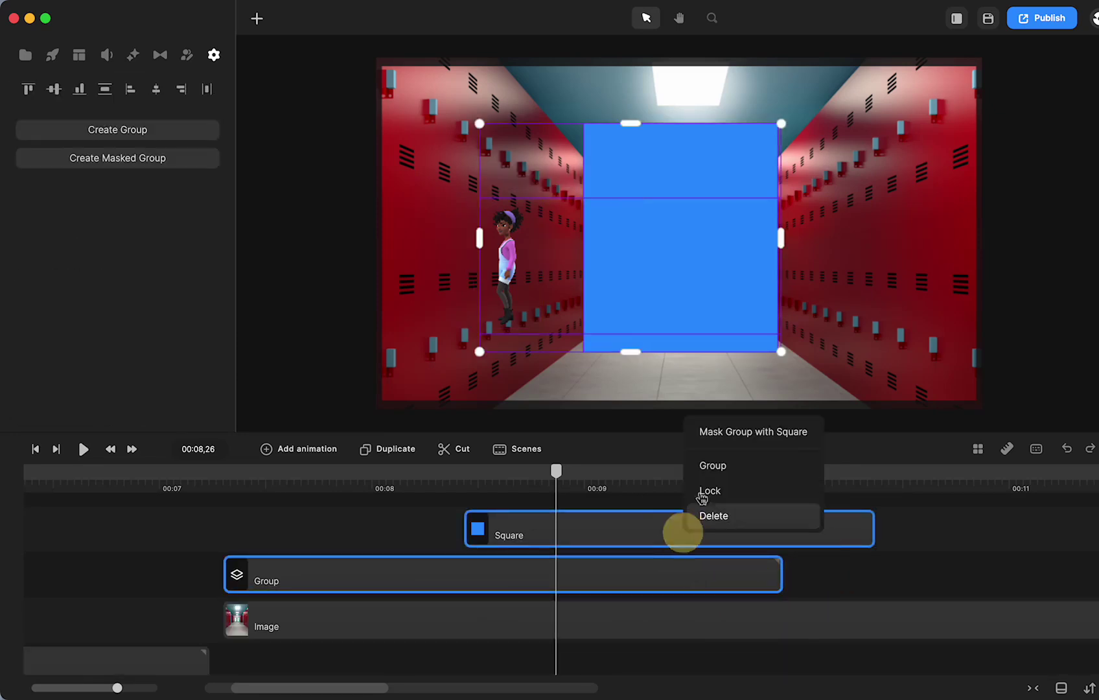
click(723, 429)
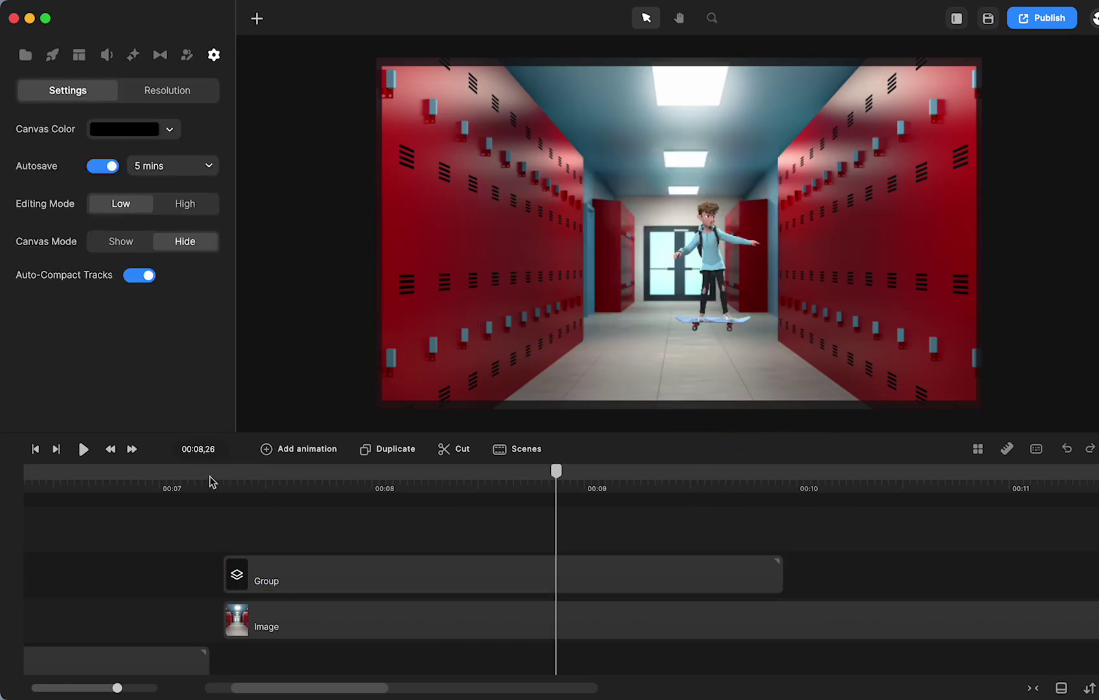
Step: Preview the hallway from 00:07,07 to 00:09,17
click(209, 477)
click(84, 449)
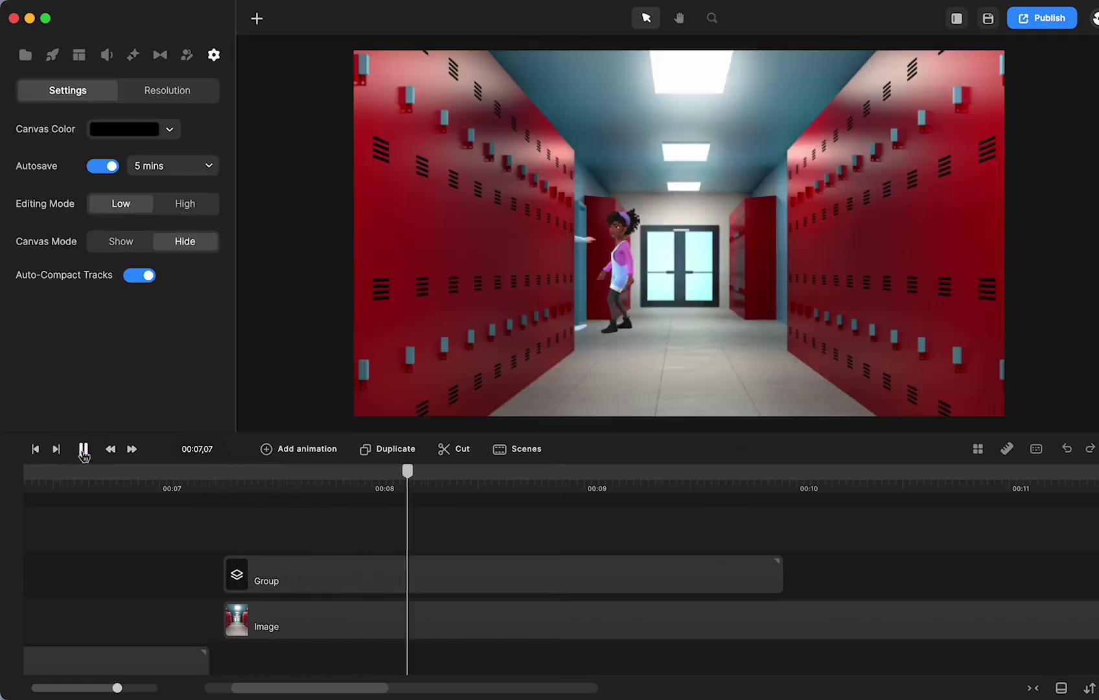
click(84, 449)
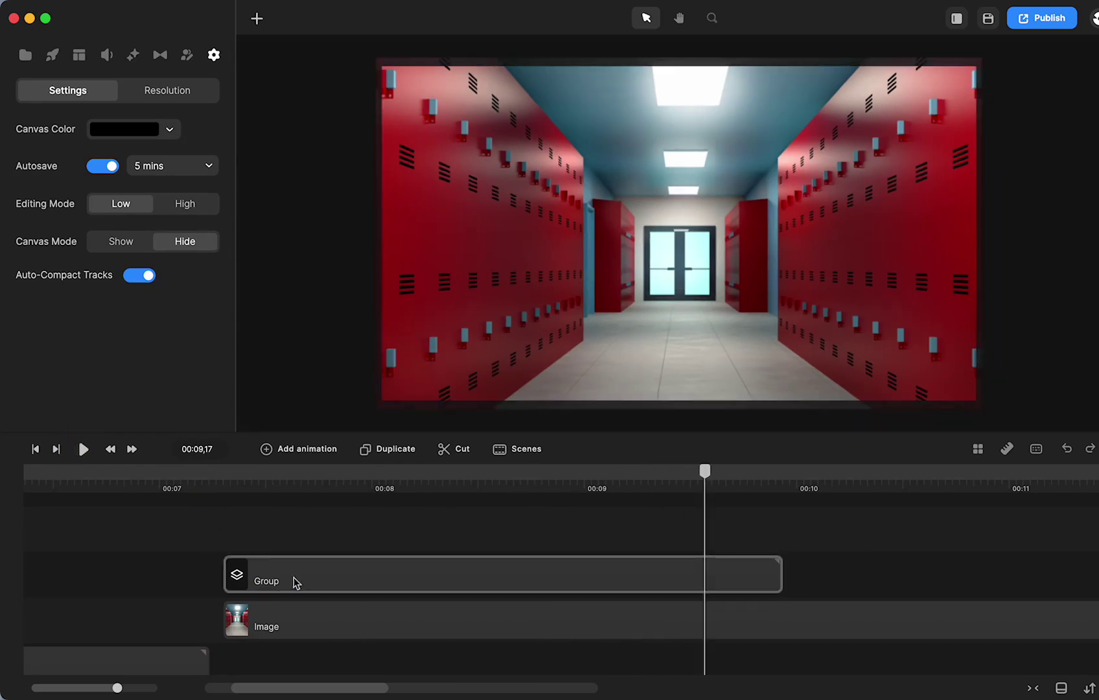
Step: Inside the masked group, move the Hipster Girl's end keyframe later in her clip
click(293, 578)
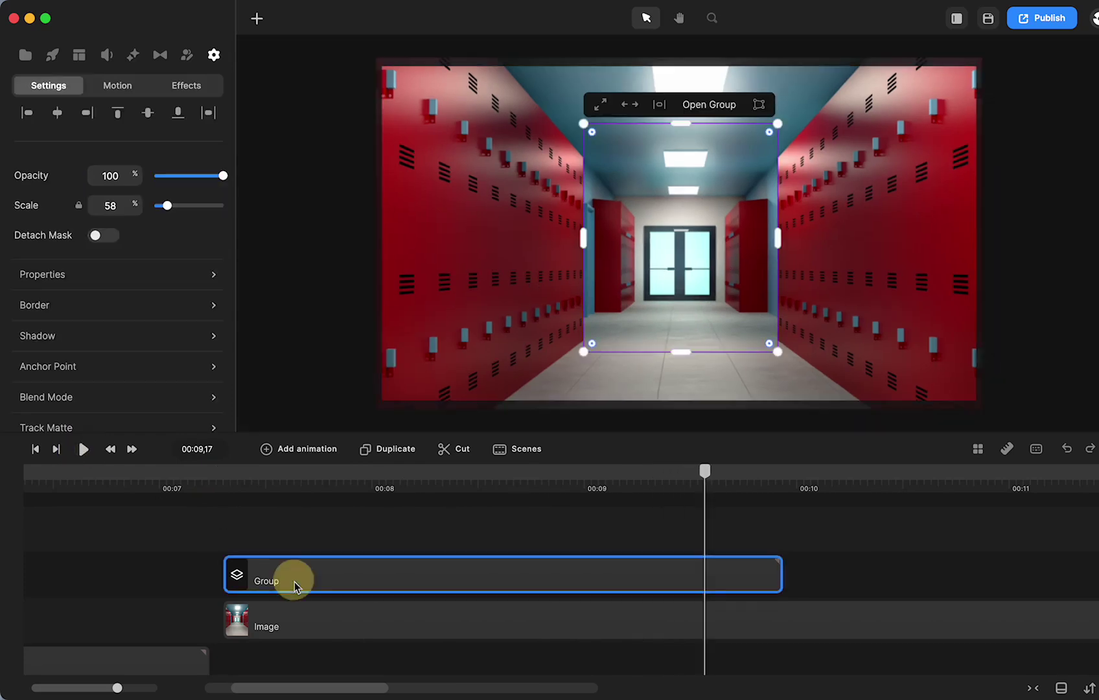
click(709, 105)
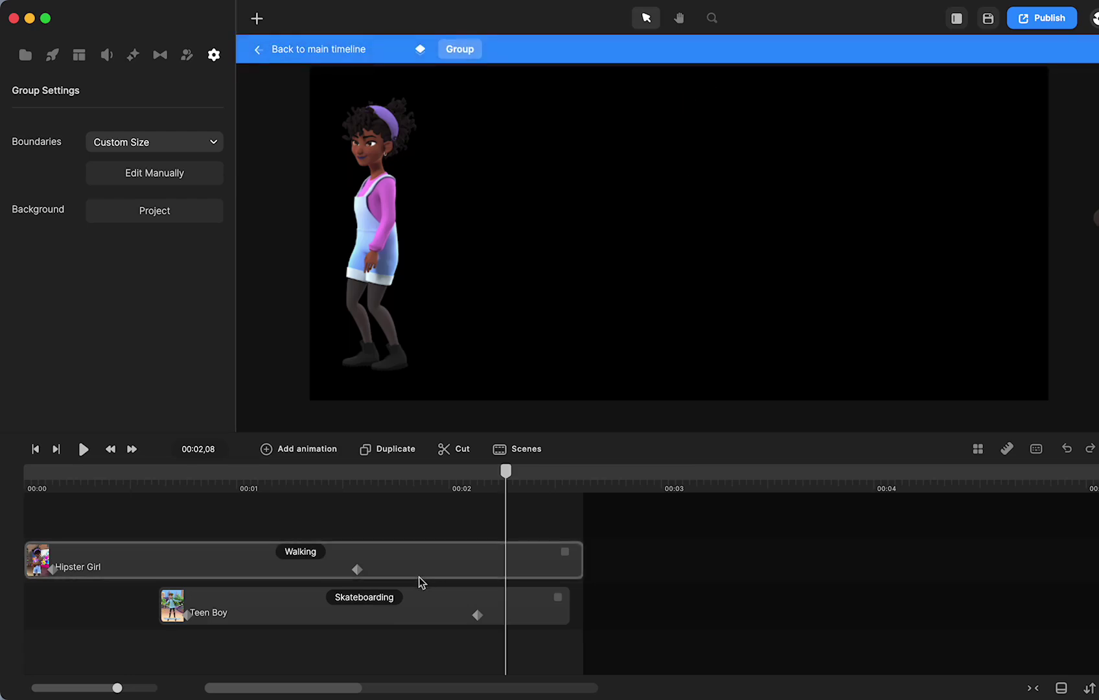
drag(357, 569, 548, 569)
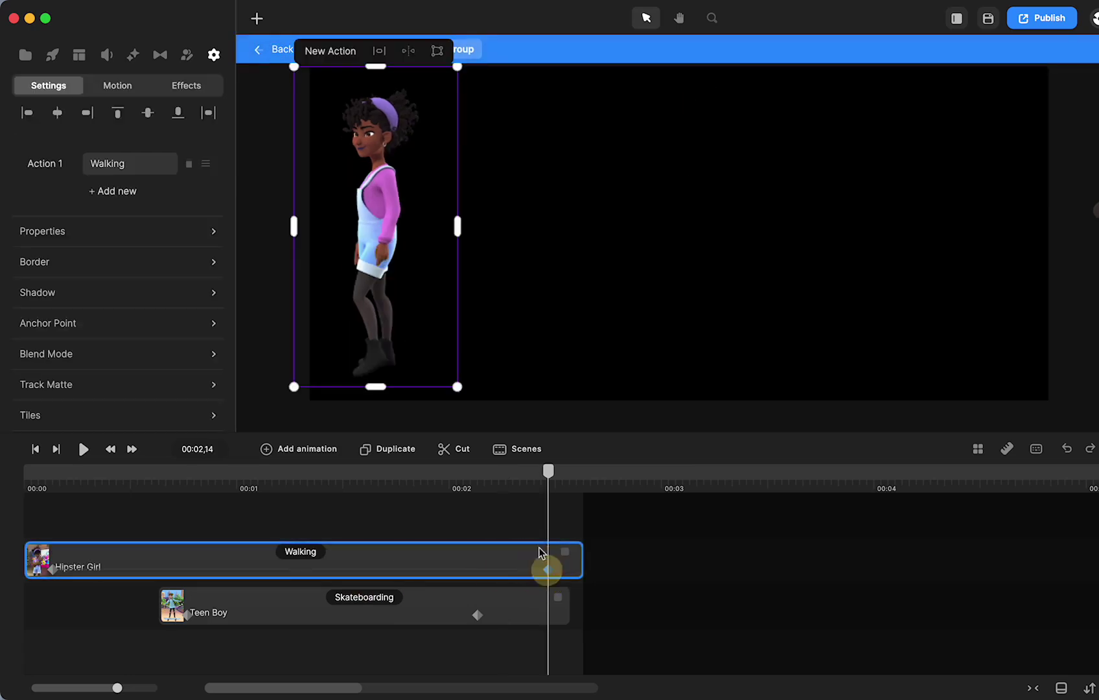
click(277, 58)
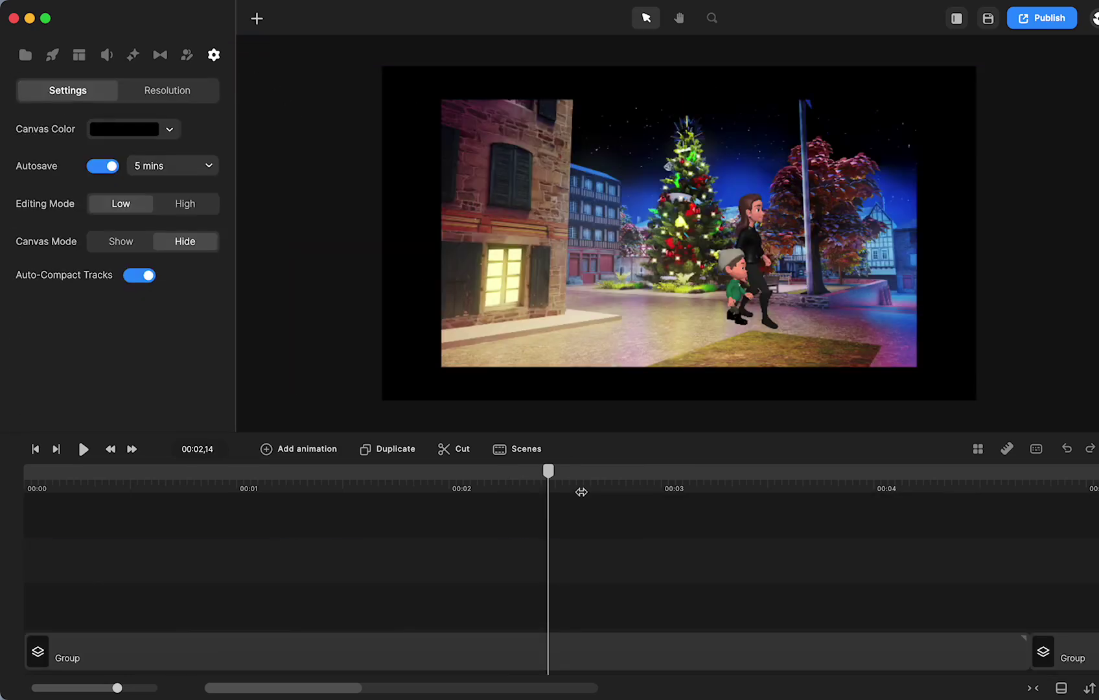
Step: Replay the scene from 00:04,26, then select the masked group at 00:07,15
scroll(758, 623, right, 5)
click(659, 473)
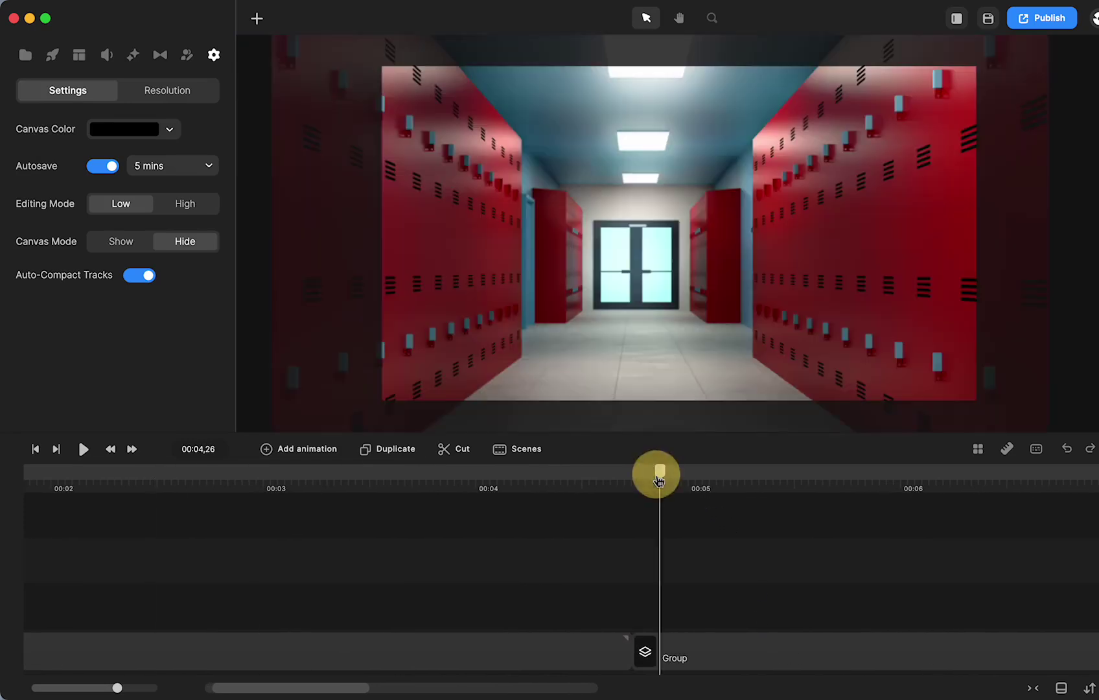
click(83, 449)
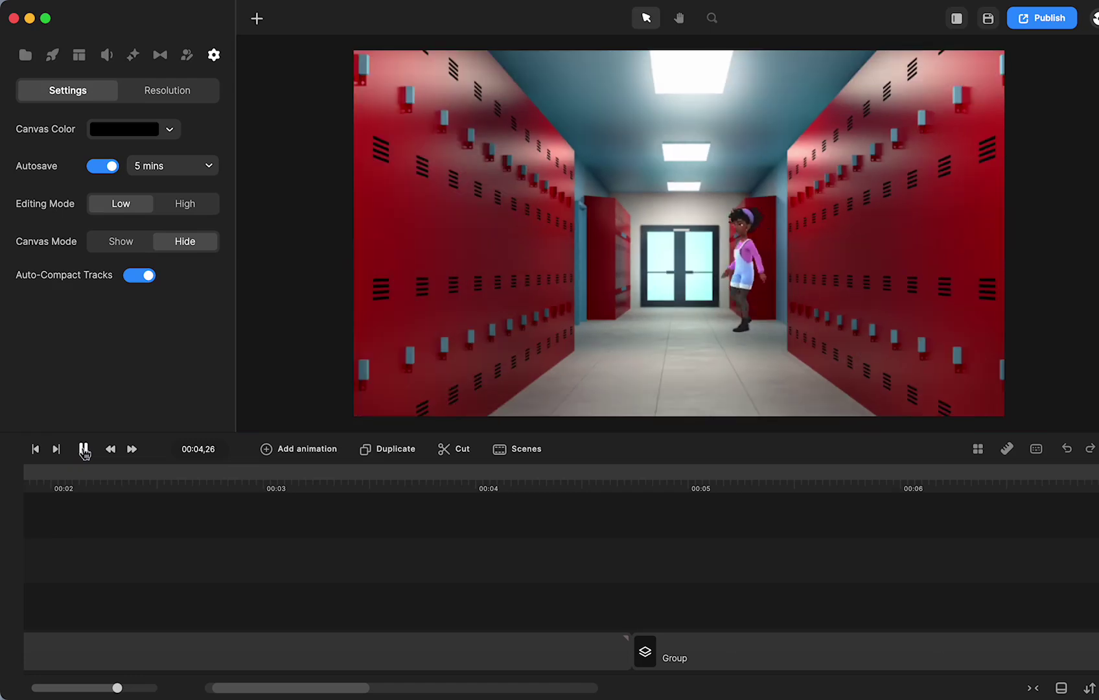
click(83, 449)
scroll(602, 630, right, 4)
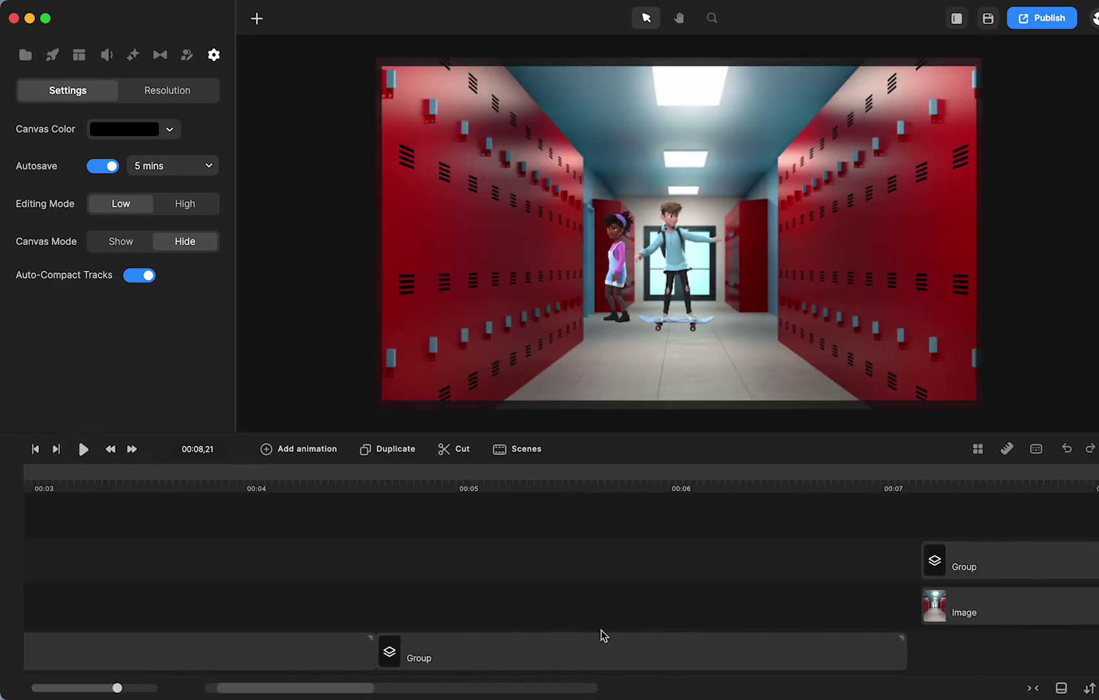
click(898, 483)
click(891, 562)
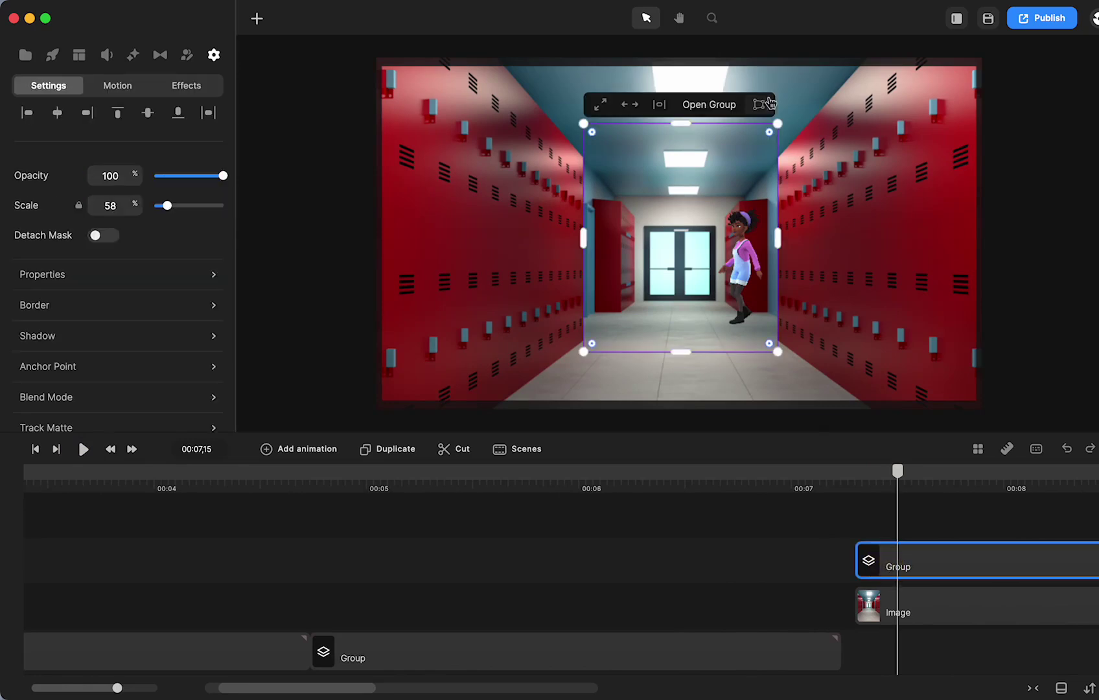
Step: Open the group to inspect the Hipster Girl clip, then go back to the main timeline
click(709, 105)
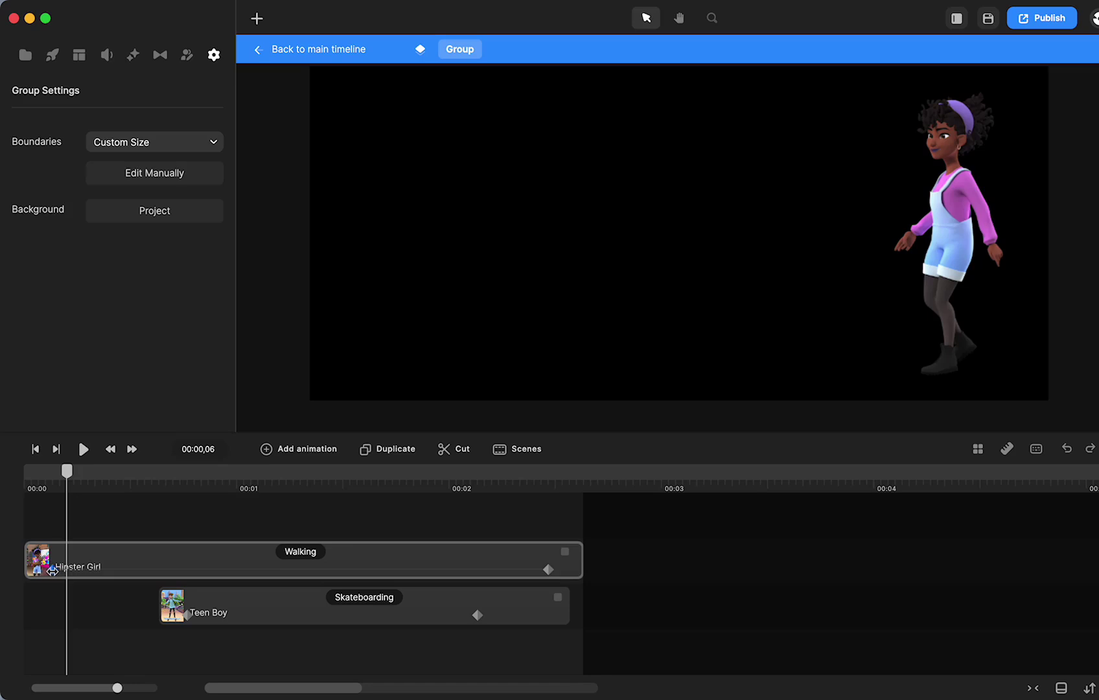
click(52, 570)
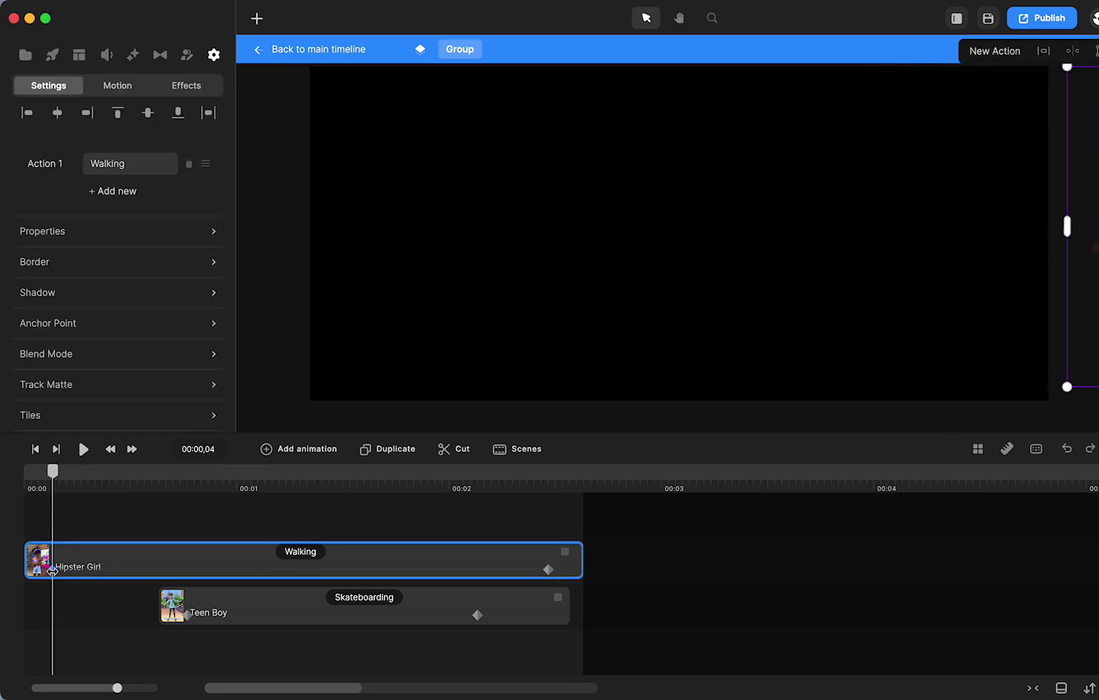
click(302, 55)
Step: Preview the hallway from 00:07,07 until both characters have left, then stop
scroll(474, 653, right, 10)
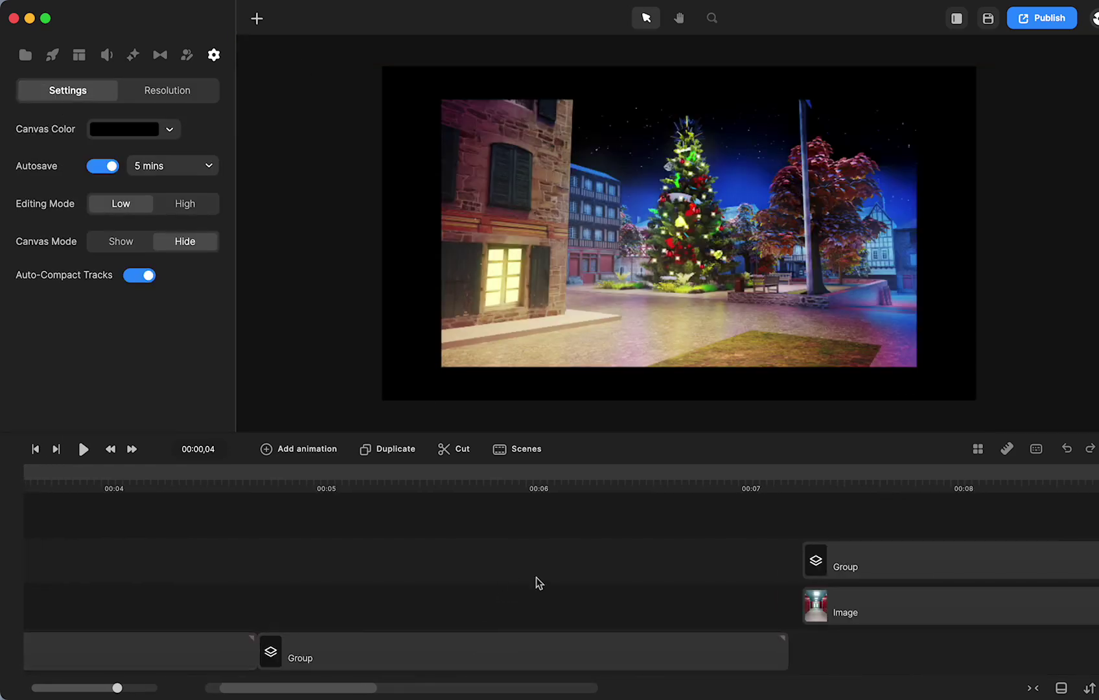
click(789, 480)
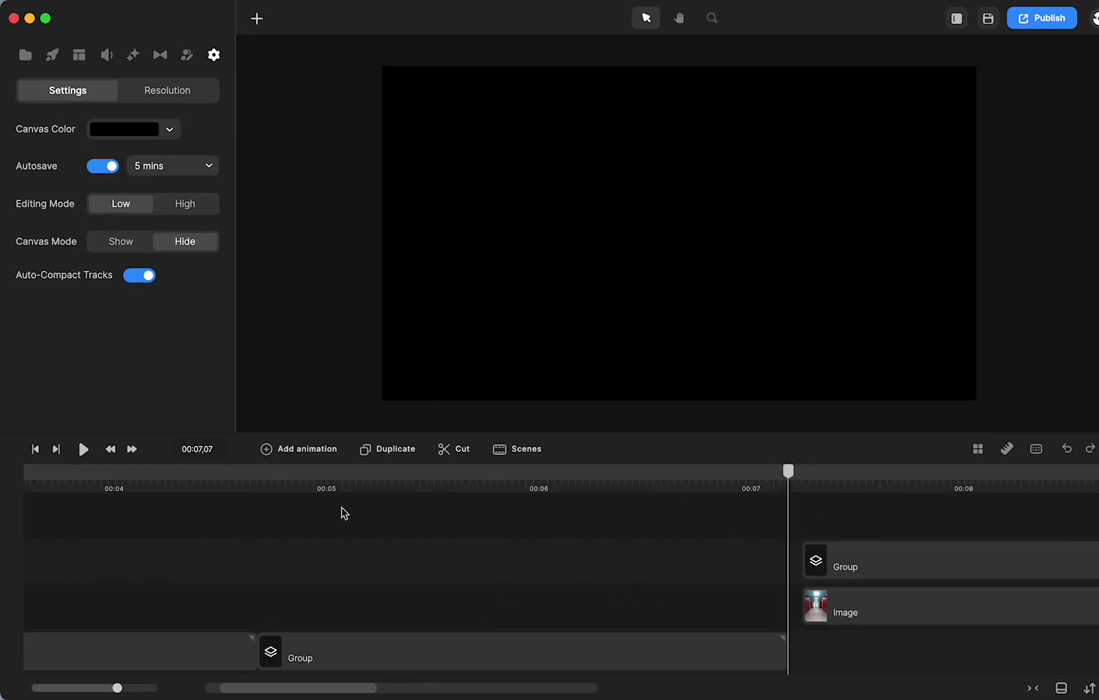
click(83, 450)
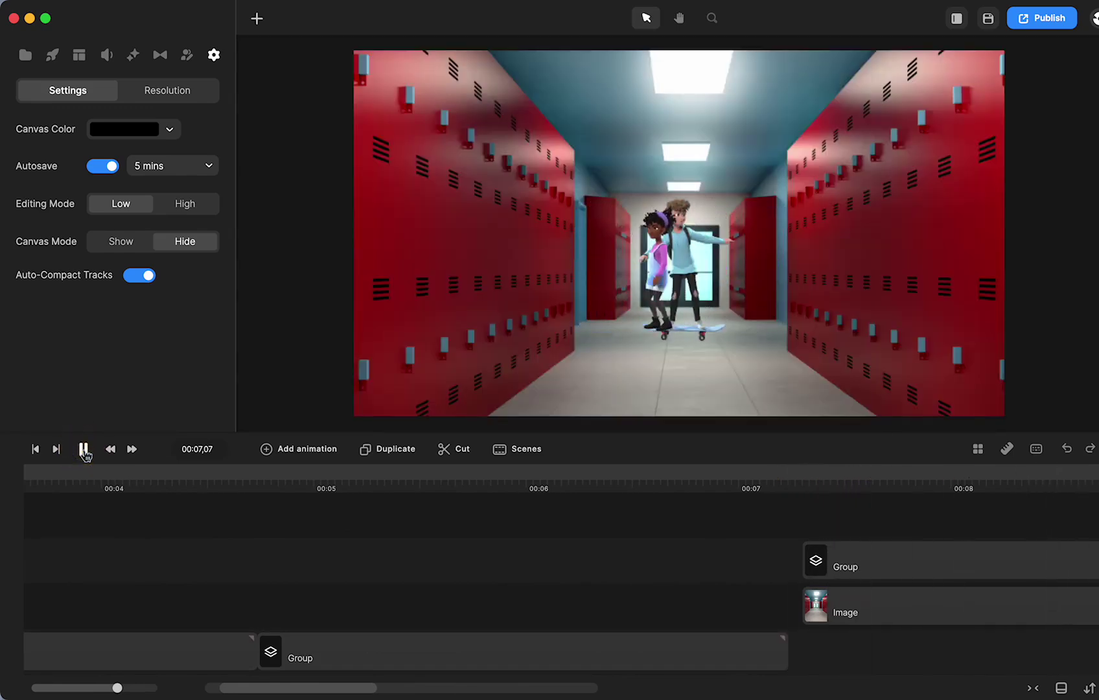
click(83, 449)
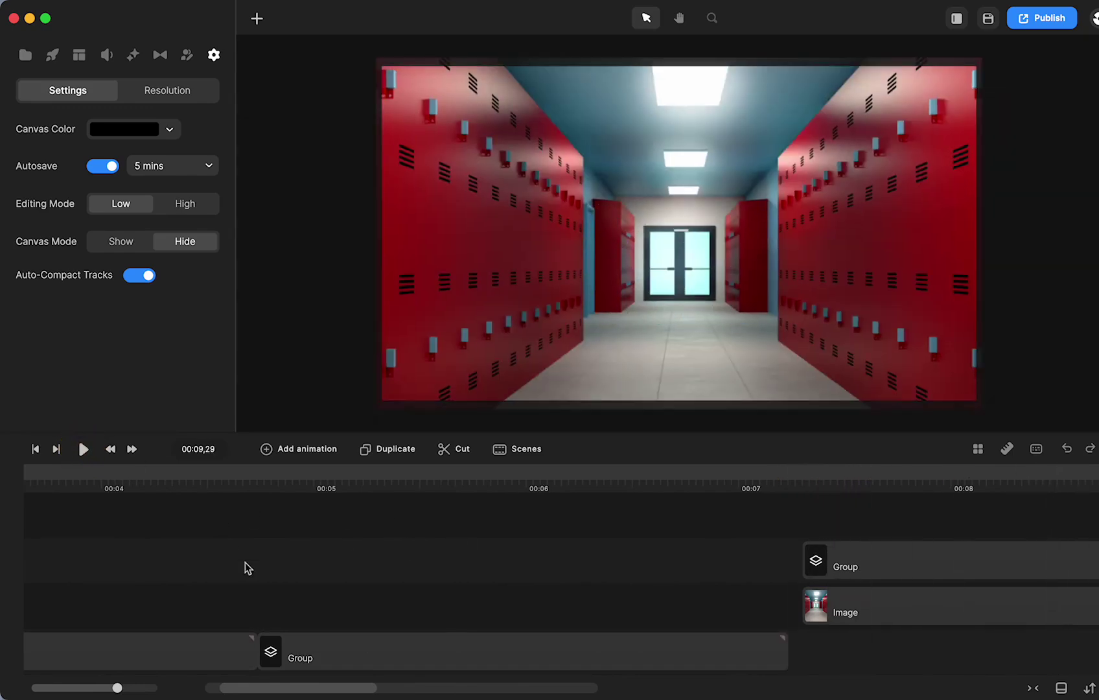
Step: Open the christmas square 3 Group to view its two Walking characters, then reselect it from the main timeline
scroll(252, 570, left, 10)
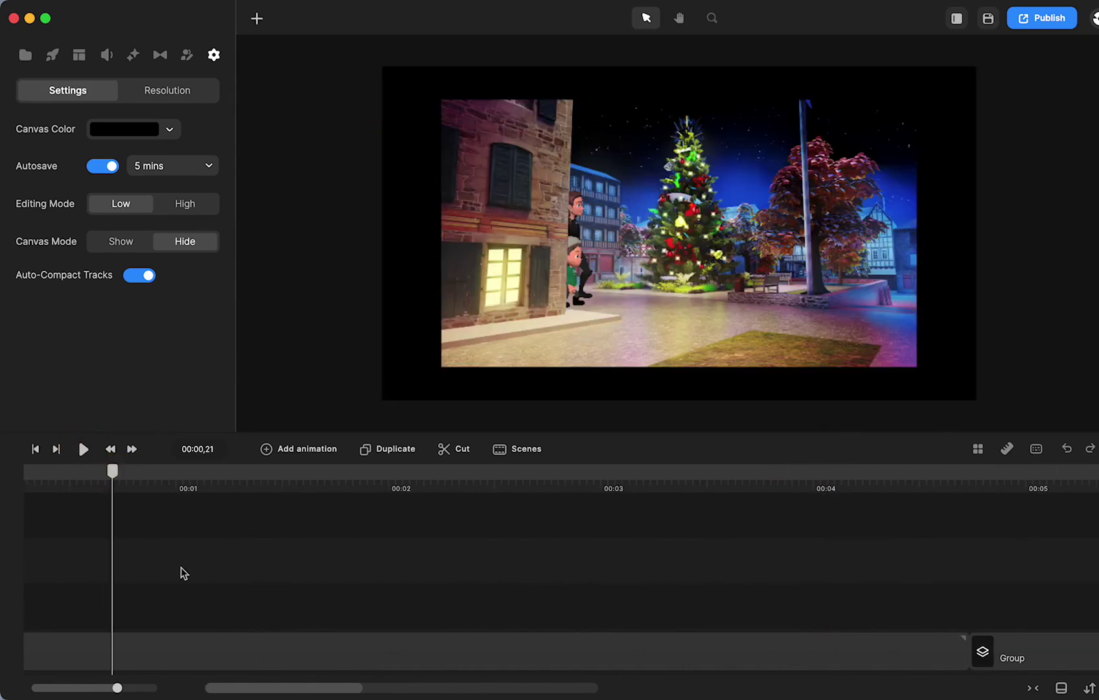
scroll(181, 568, left, 2)
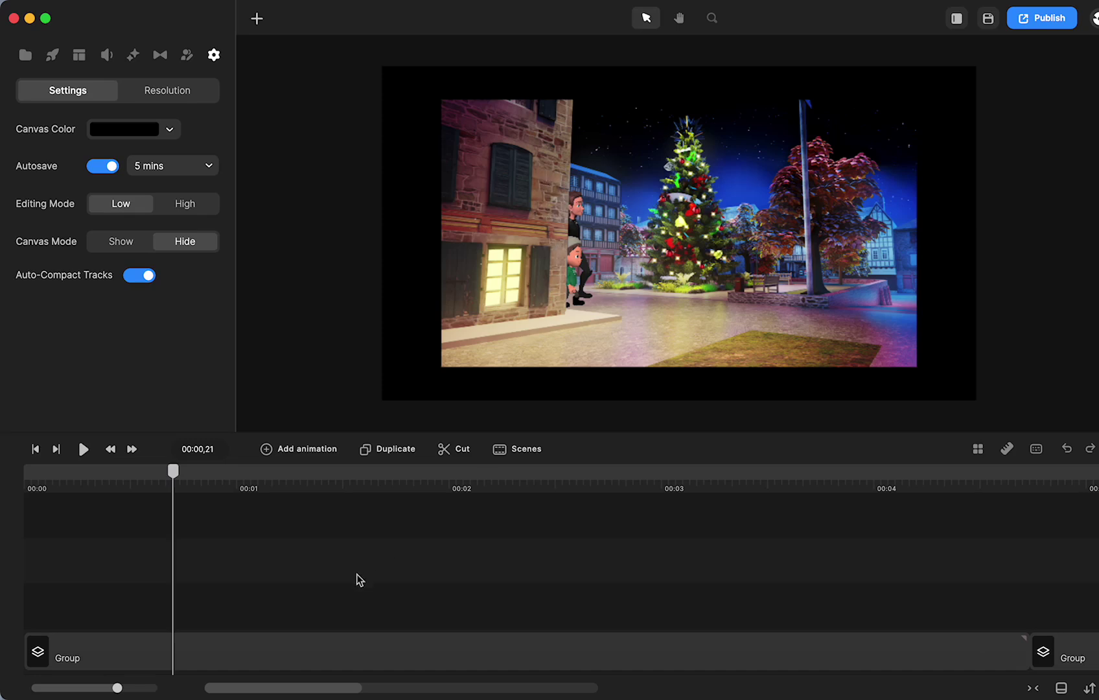
click(352, 610)
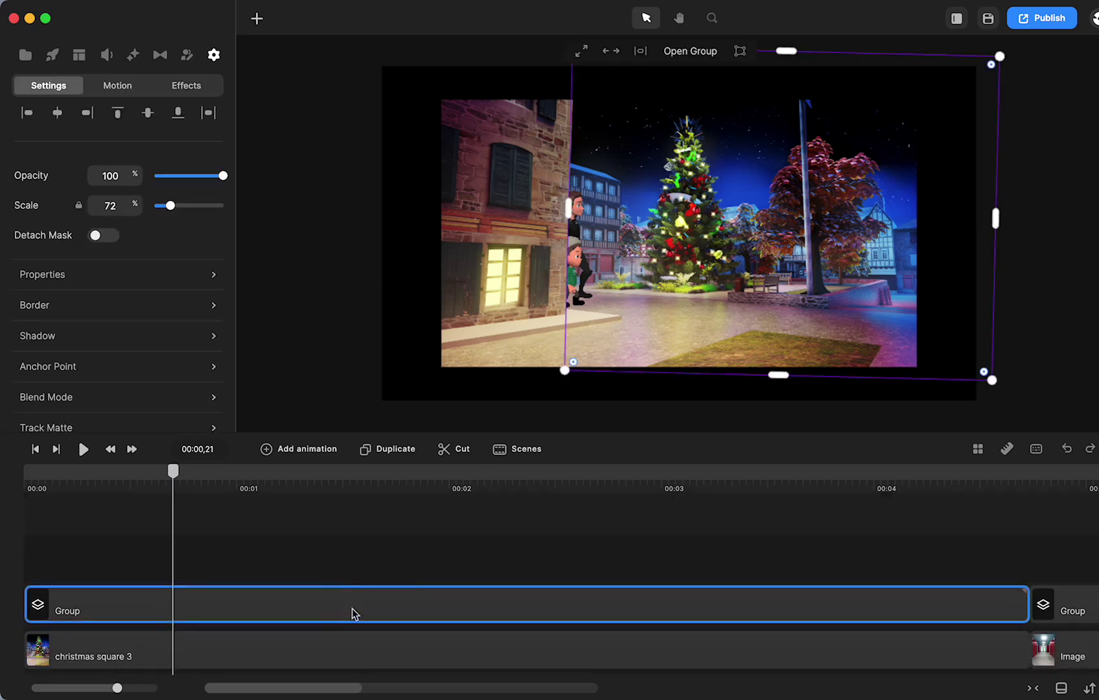
right_click(353, 612)
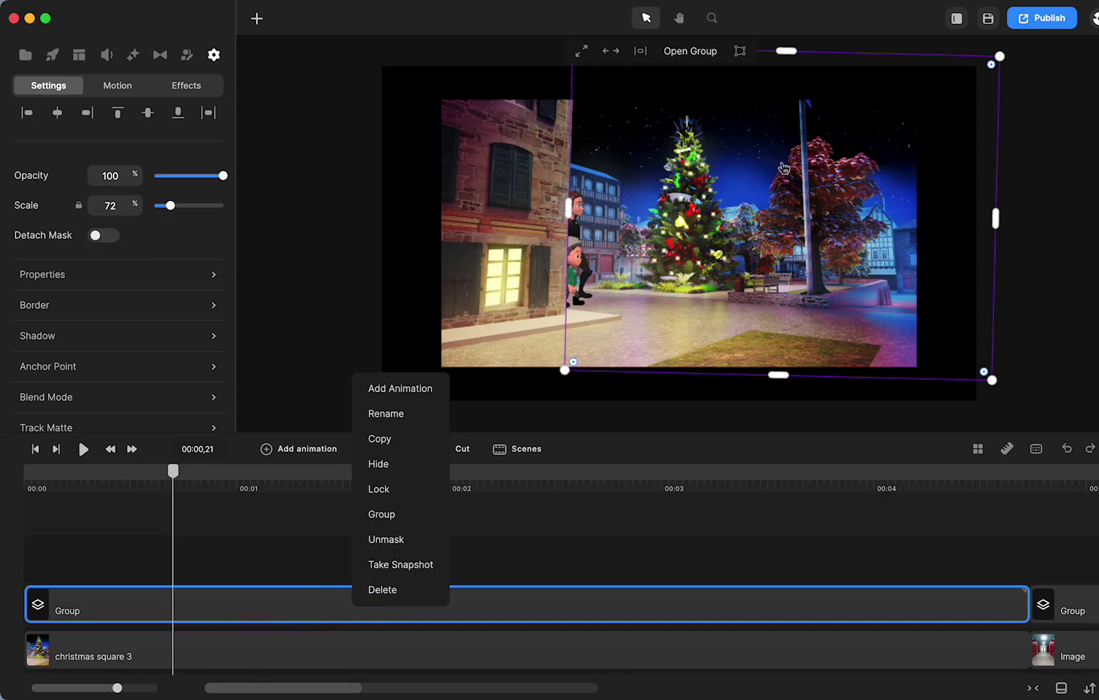
click(684, 57)
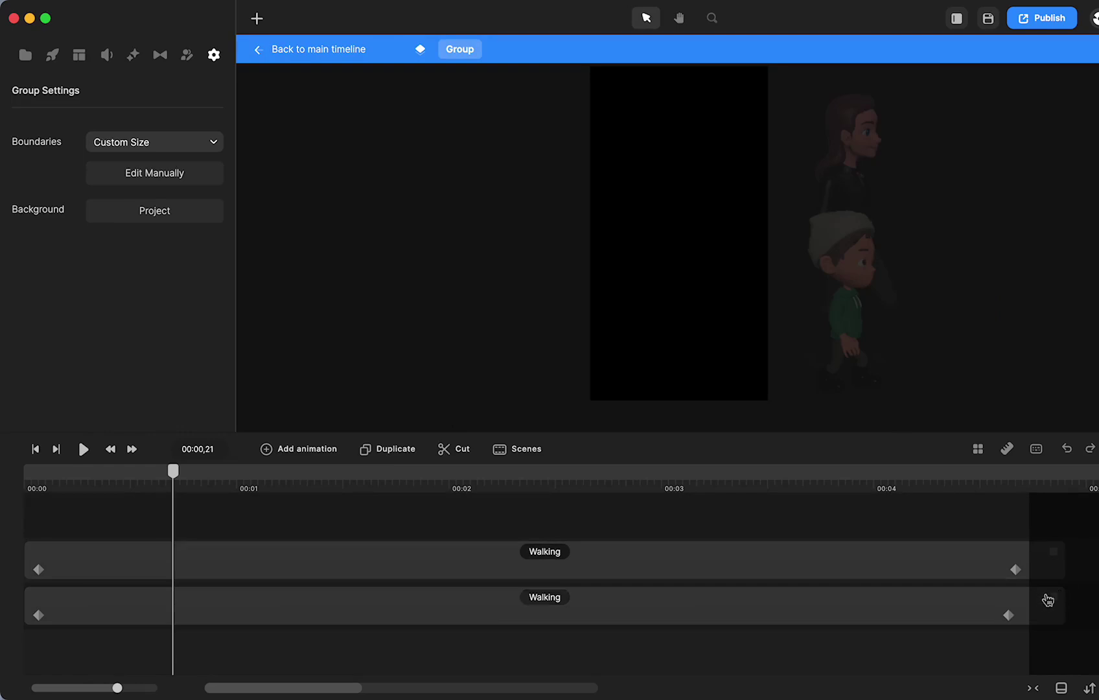
click(343, 50)
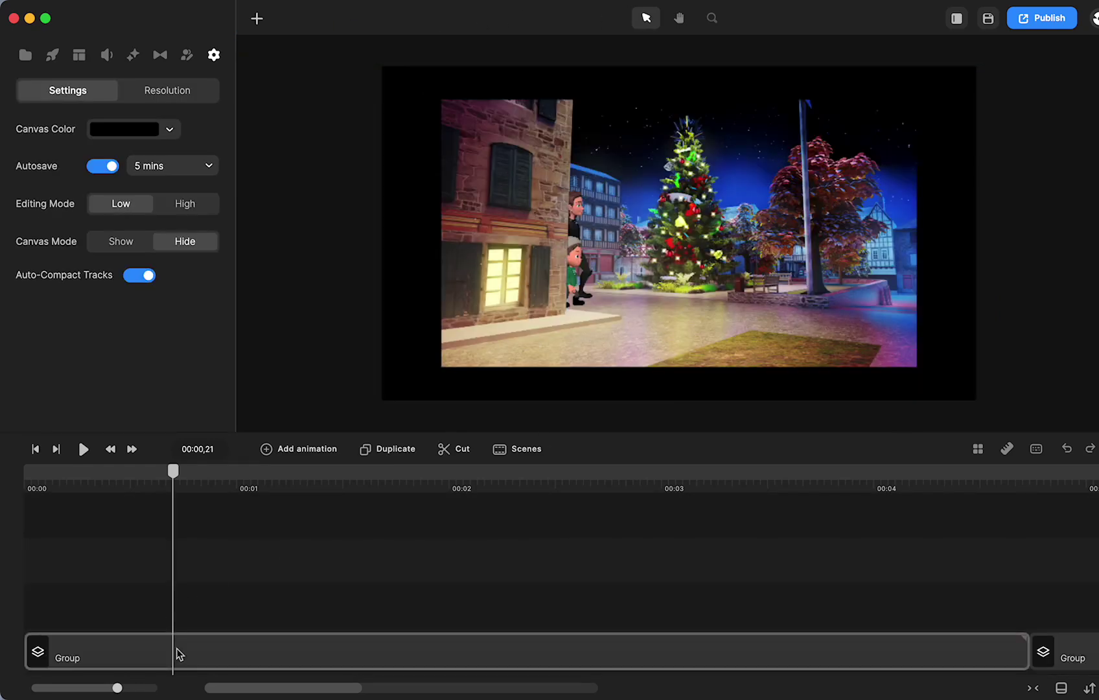
click(176, 648)
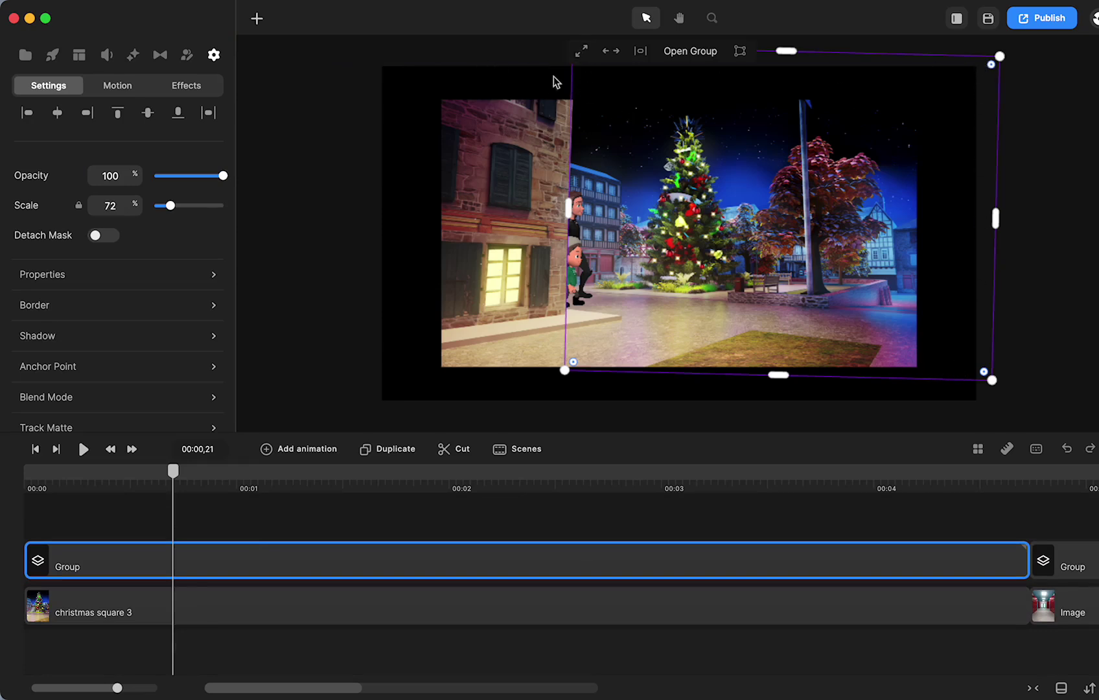
Step: Add a blue Square and move it up over the open plaza
scroll(554, 211, up, 5)
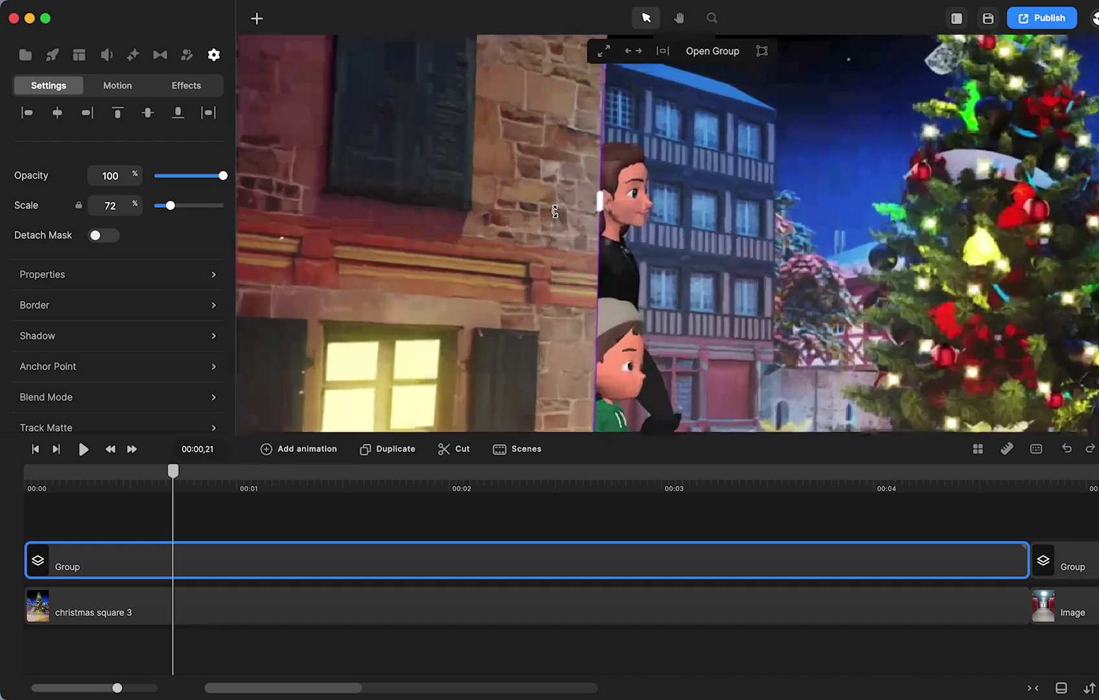
scroll(554, 207, down, 3)
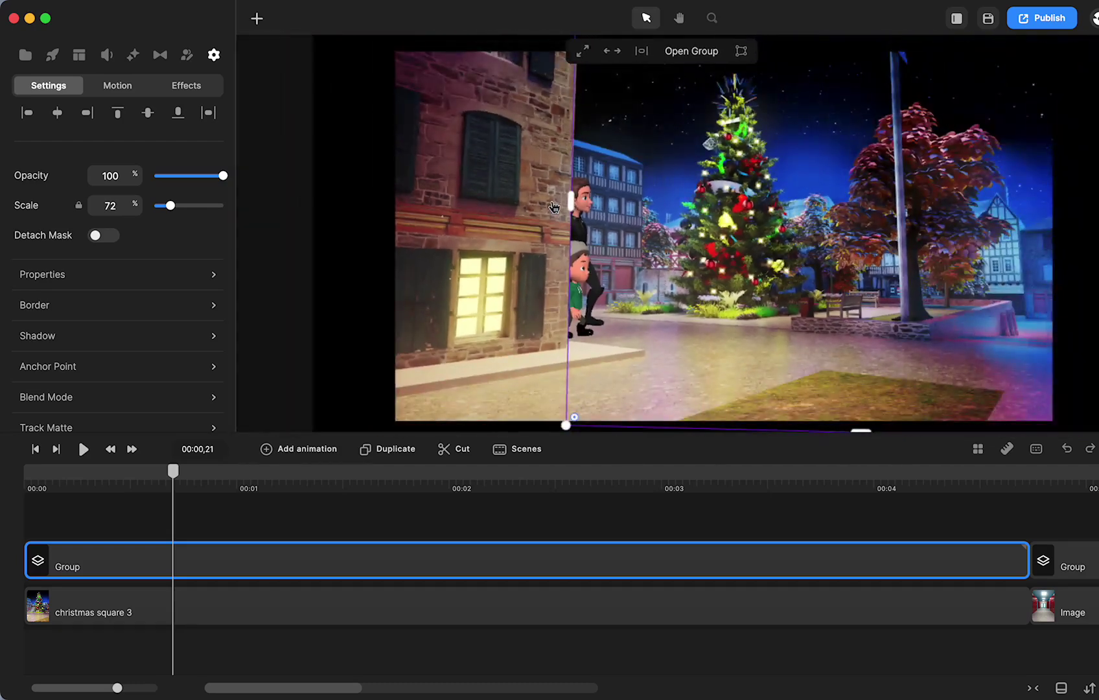
scroll(554, 207, down, 3)
scroll(554, 207, up, 1)
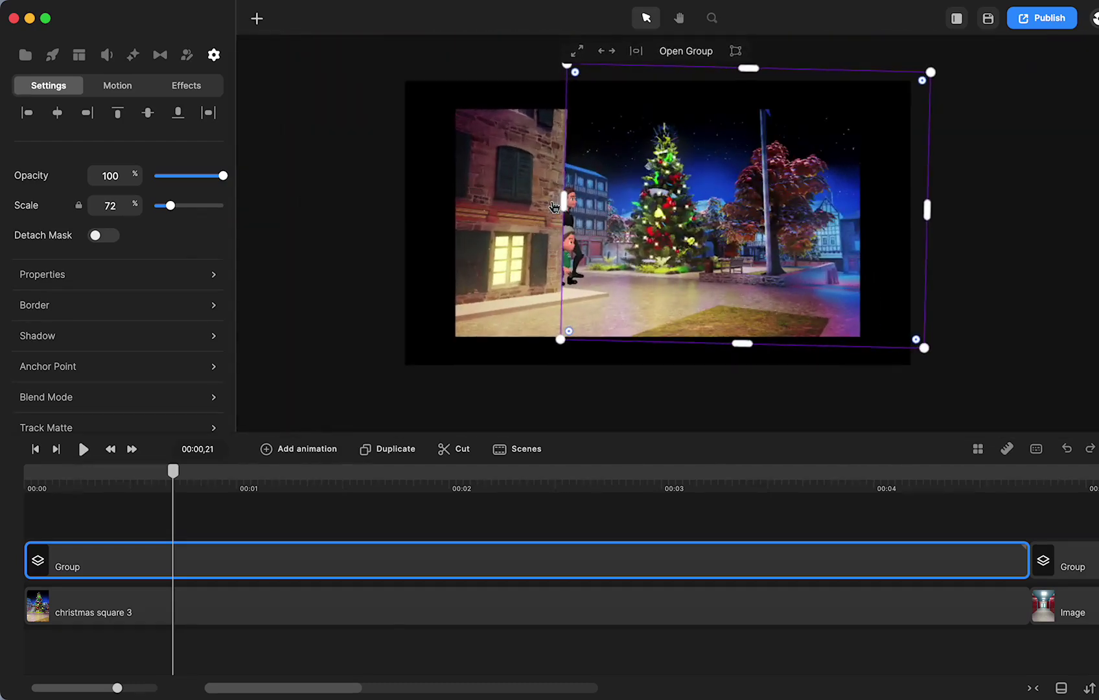
click(257, 19)
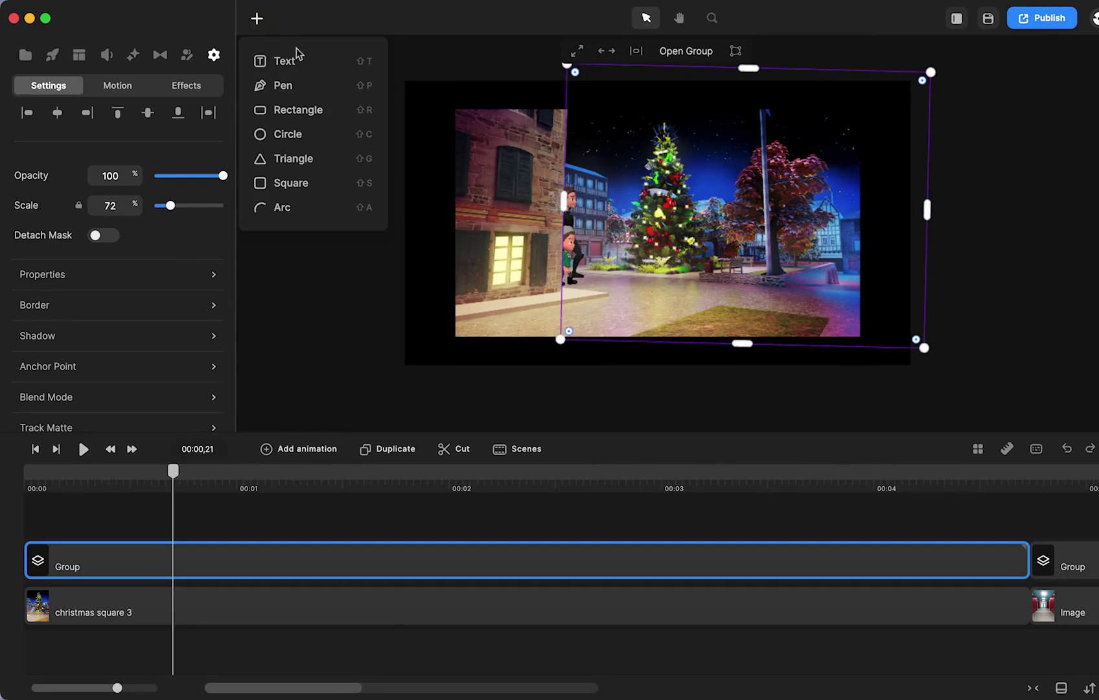
click(312, 183)
click(644, 205)
drag(644, 207, 637, 184)
Step: Tilt the square slightly clockwise and stretch it down and across the plaza right of the building
scroll(729, 286, up, 3)
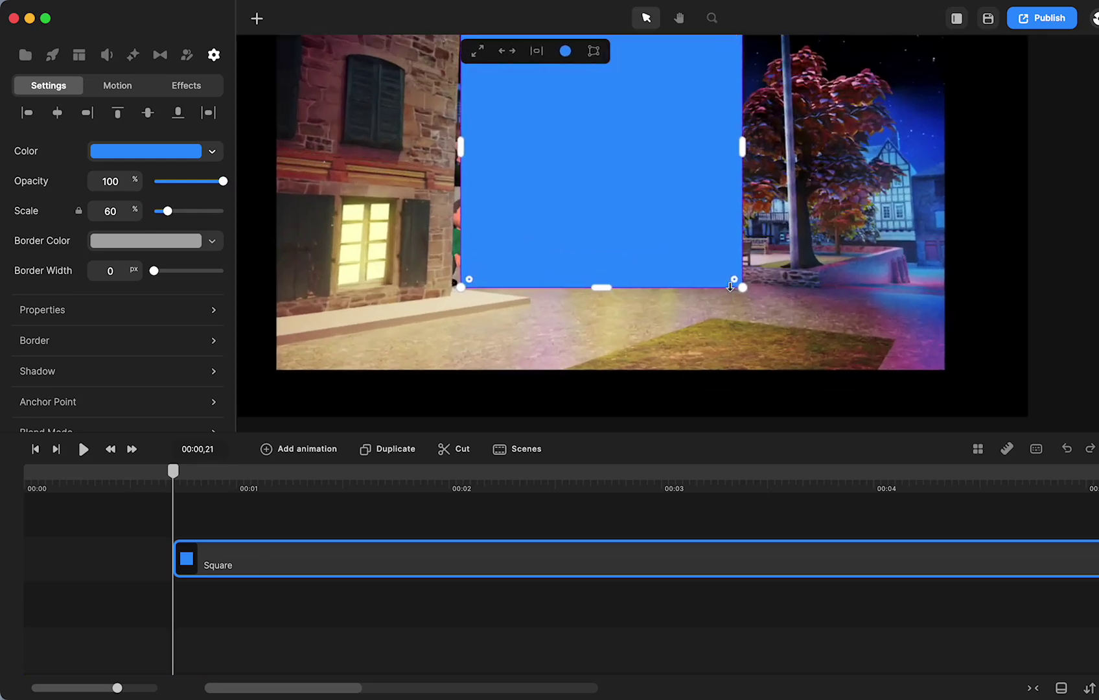
drag(744, 297, 740, 298)
drag(646, 193, 642, 193)
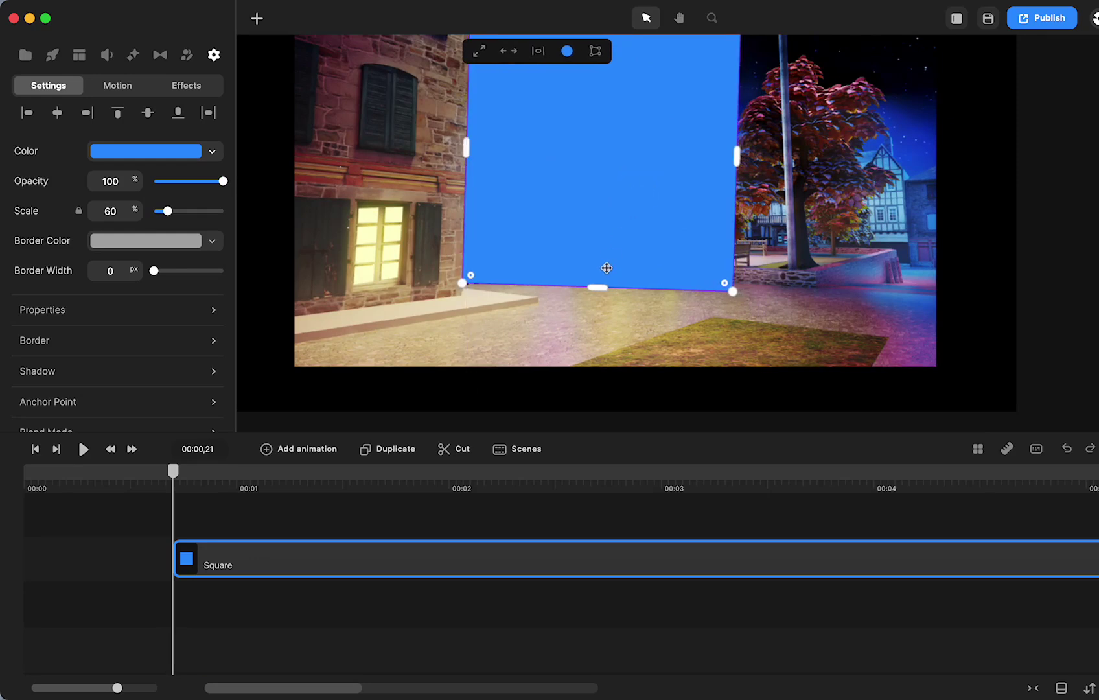
drag(599, 290, 599, 350)
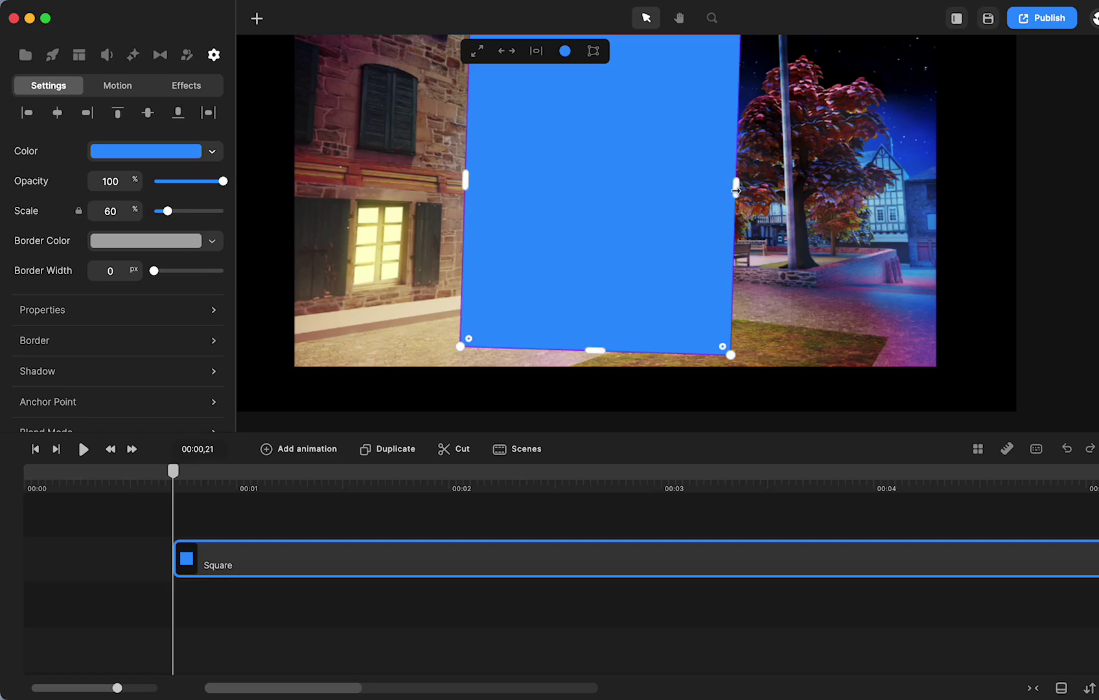
drag(737, 188, 983, 187)
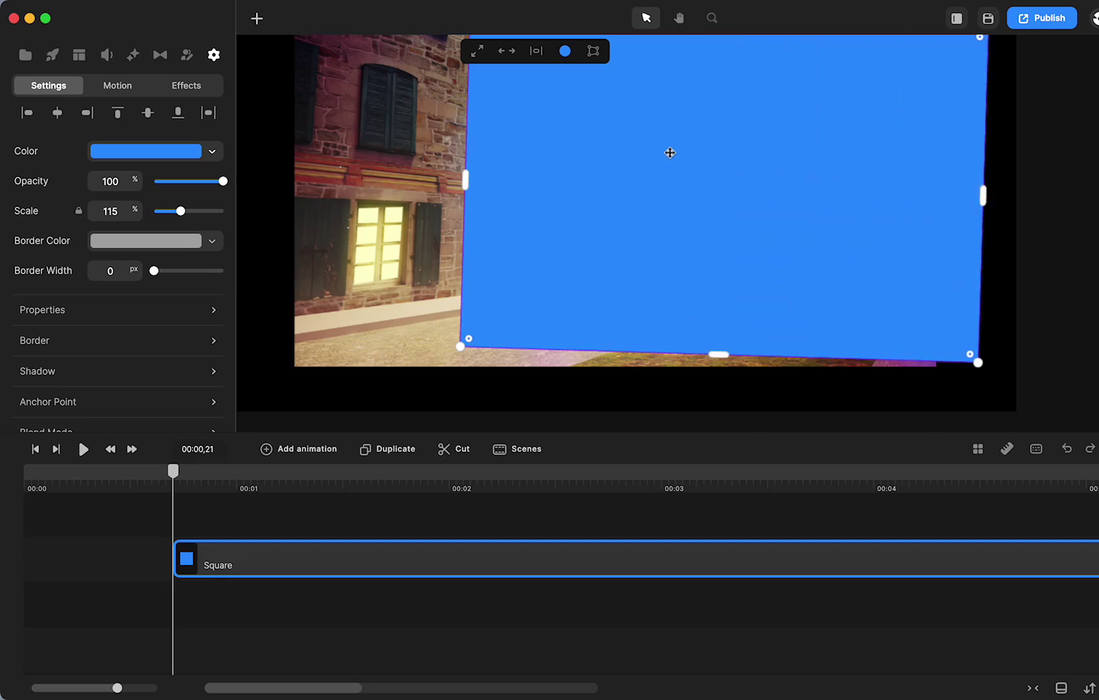
drag(655, 143, 655, 211)
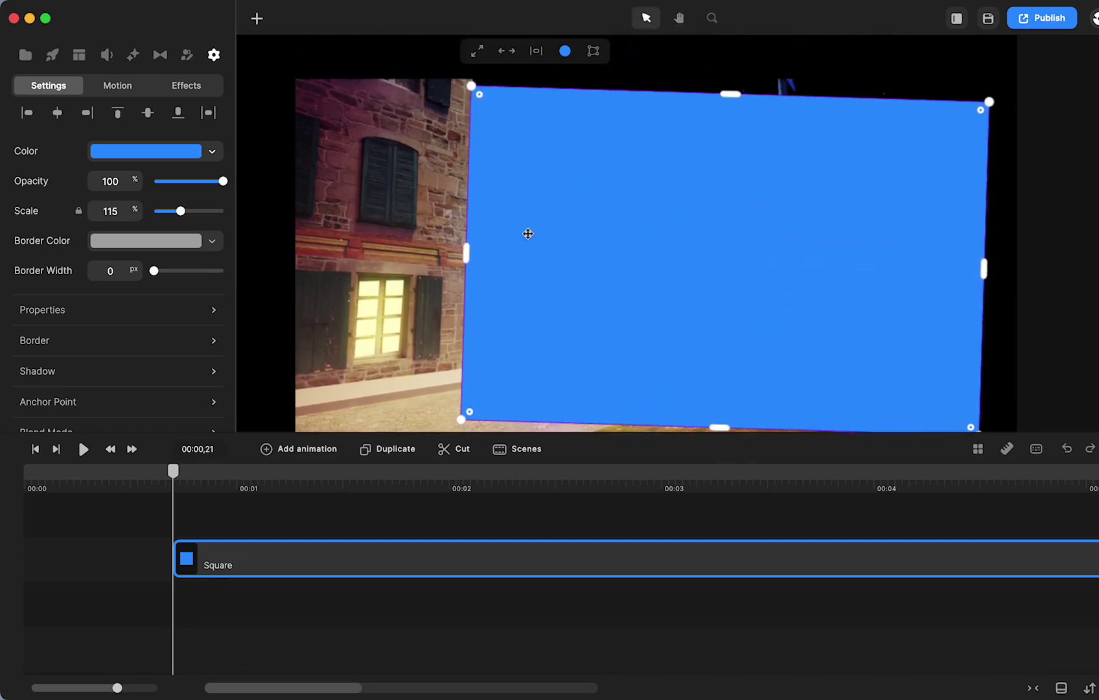
Step: Check the square's edge against the building, fit the composition, and delete the Square
scroll(528, 234, up, 3)
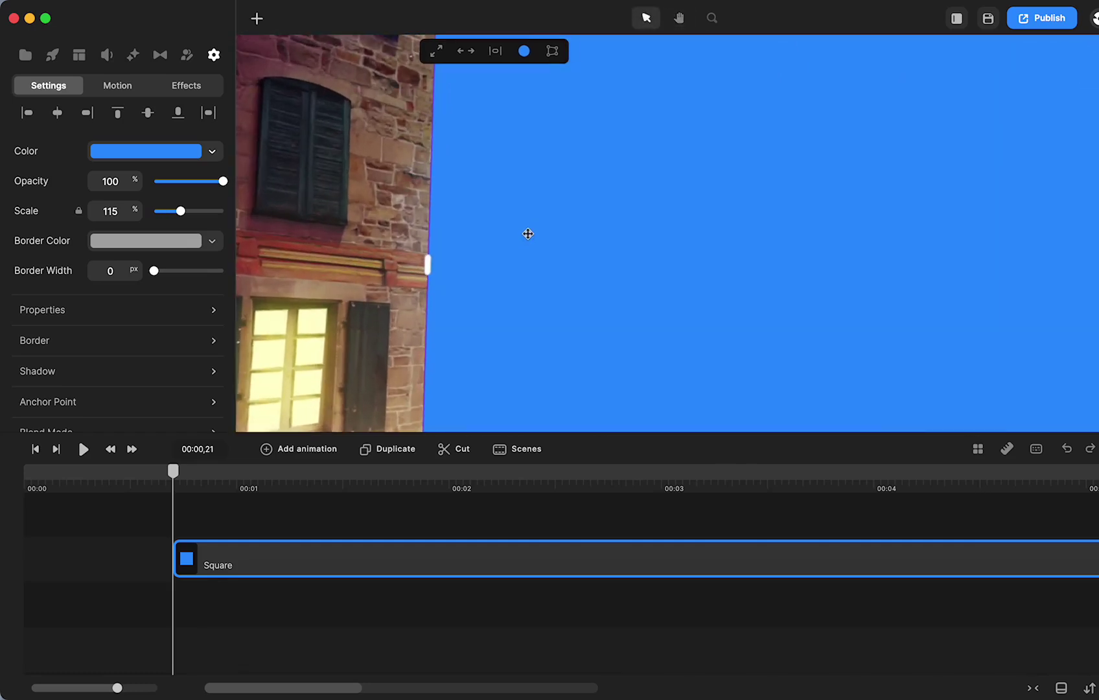
click(392, 258)
double_click(441, 253)
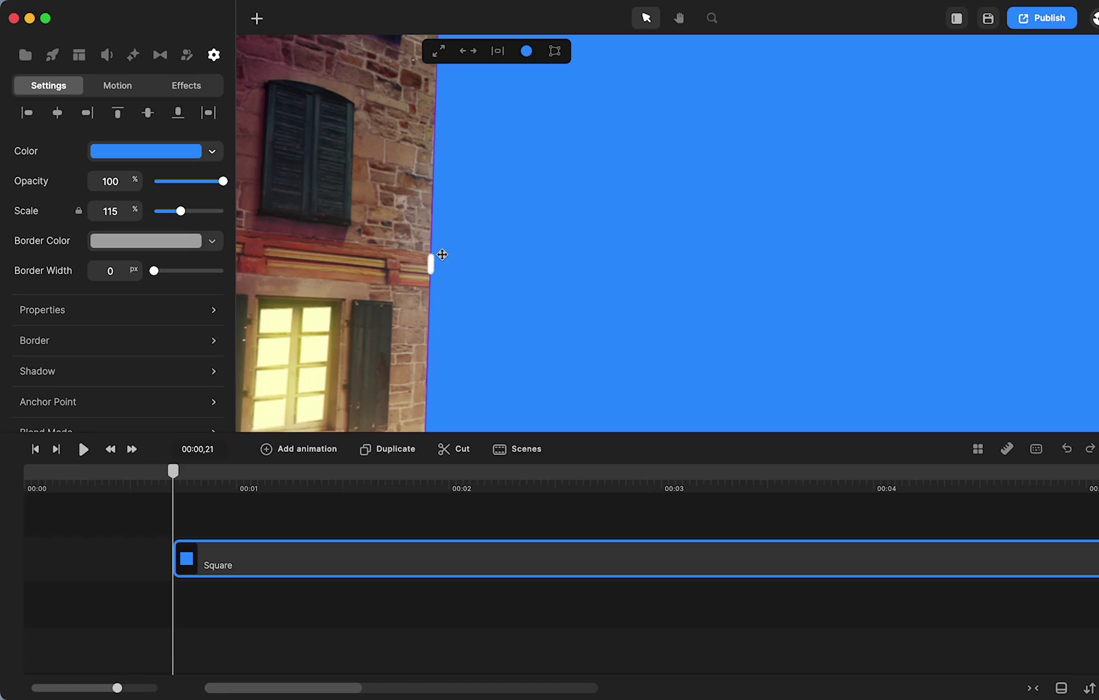
click(332, 238)
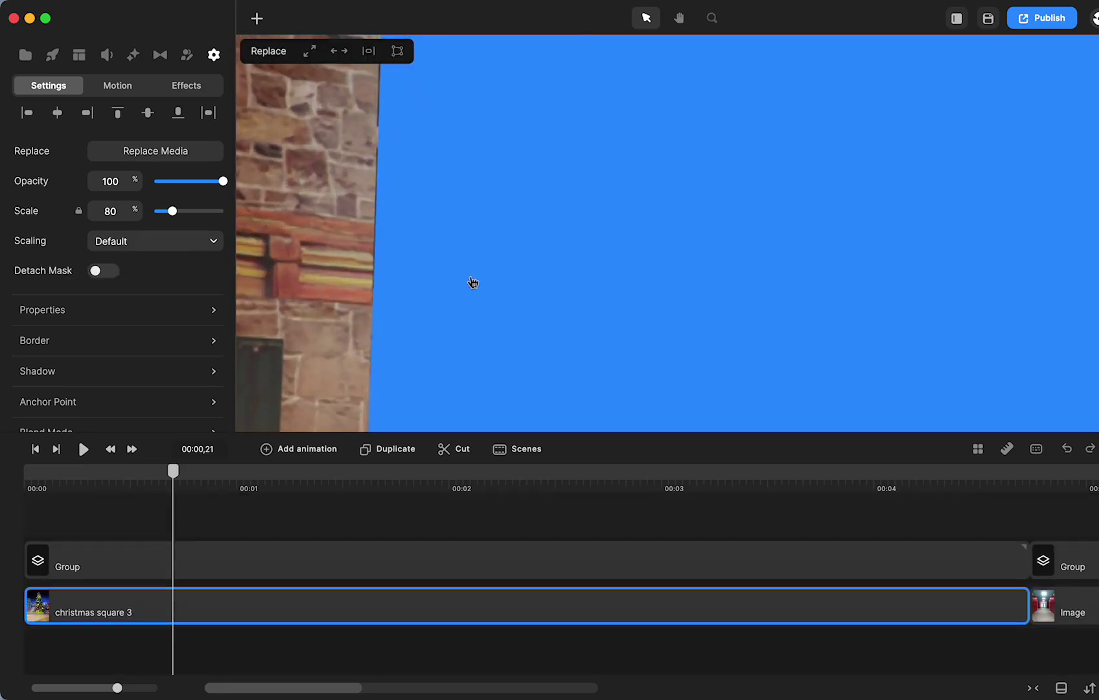
click(473, 281)
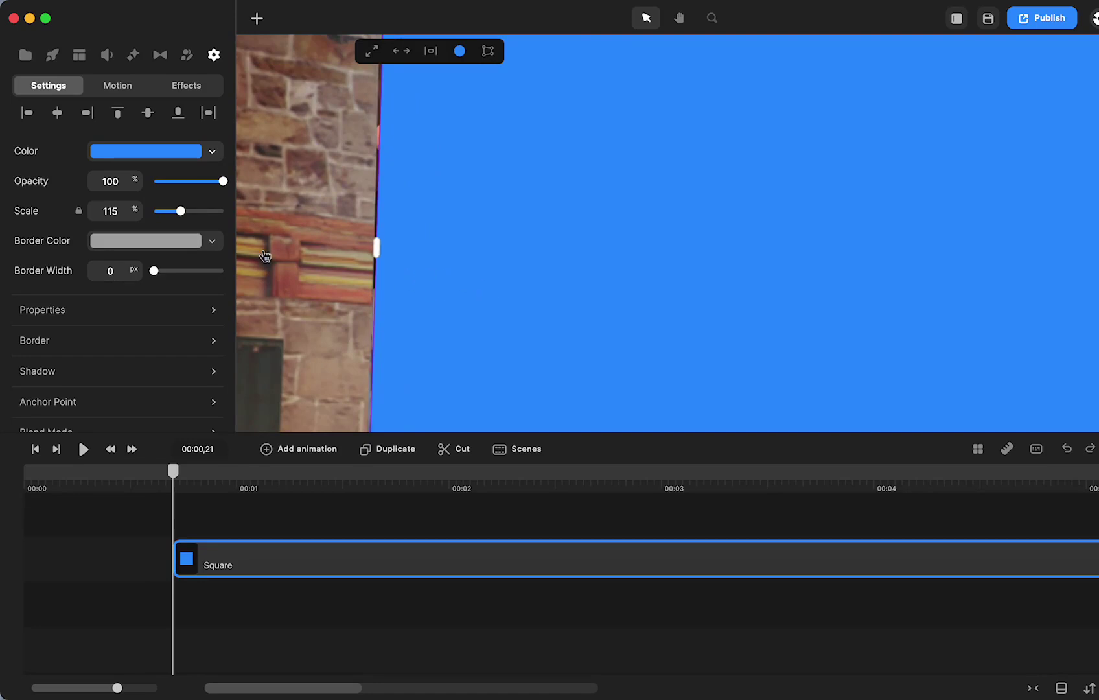
click(302, 259)
click(424, 228)
click(318, 196)
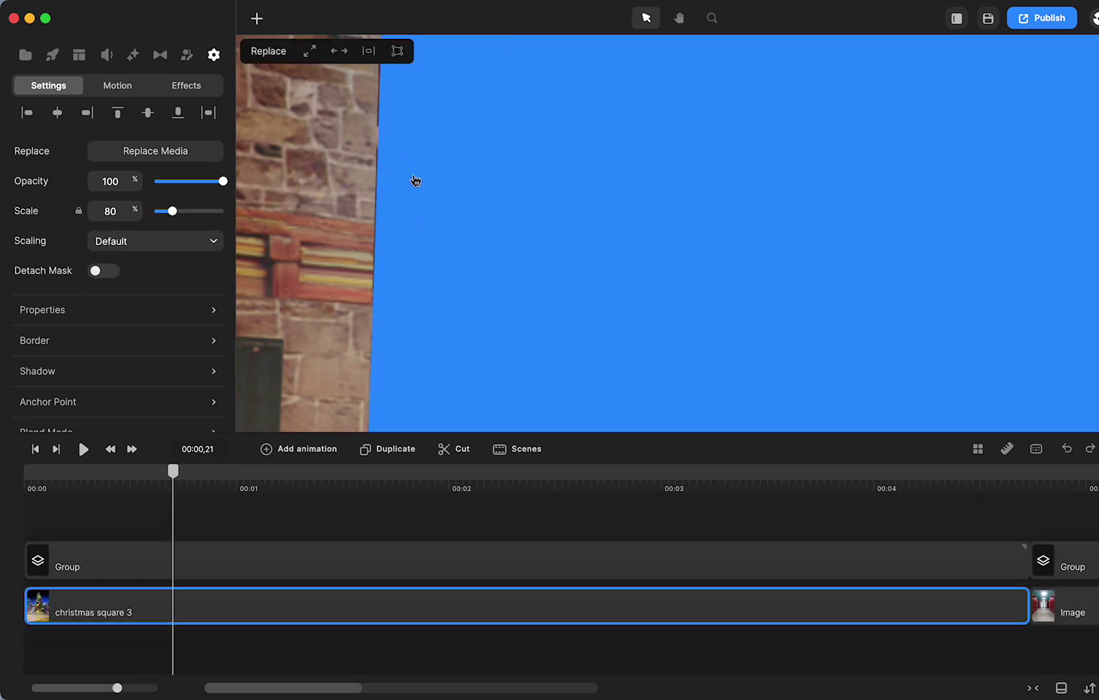
click(445, 256)
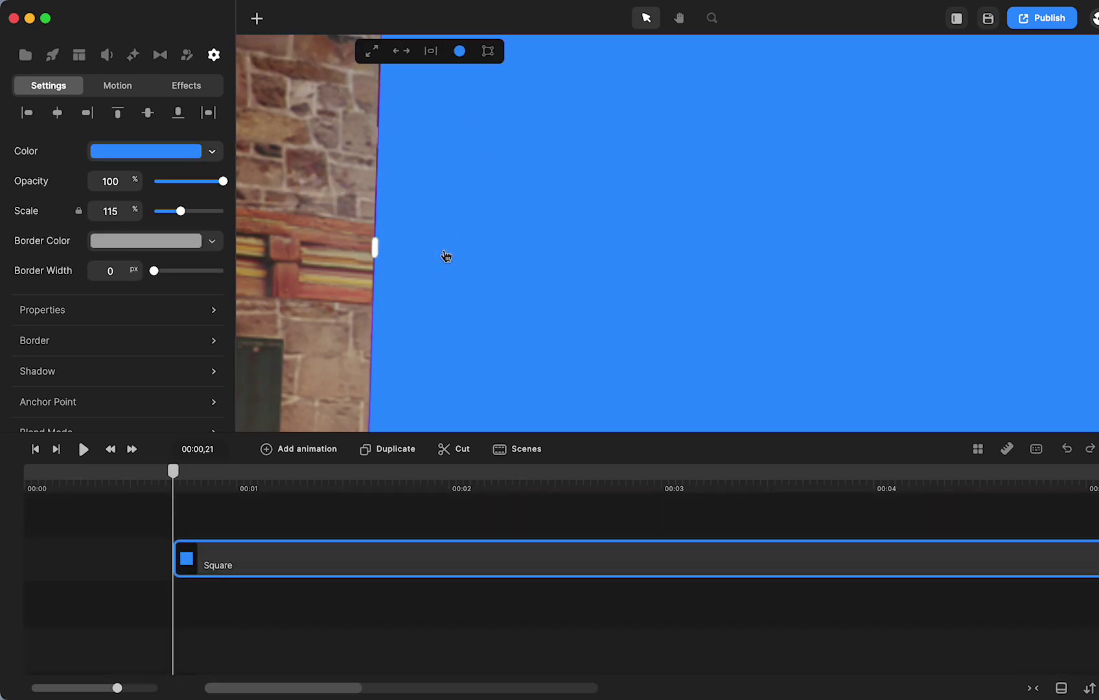
key(shift+1)
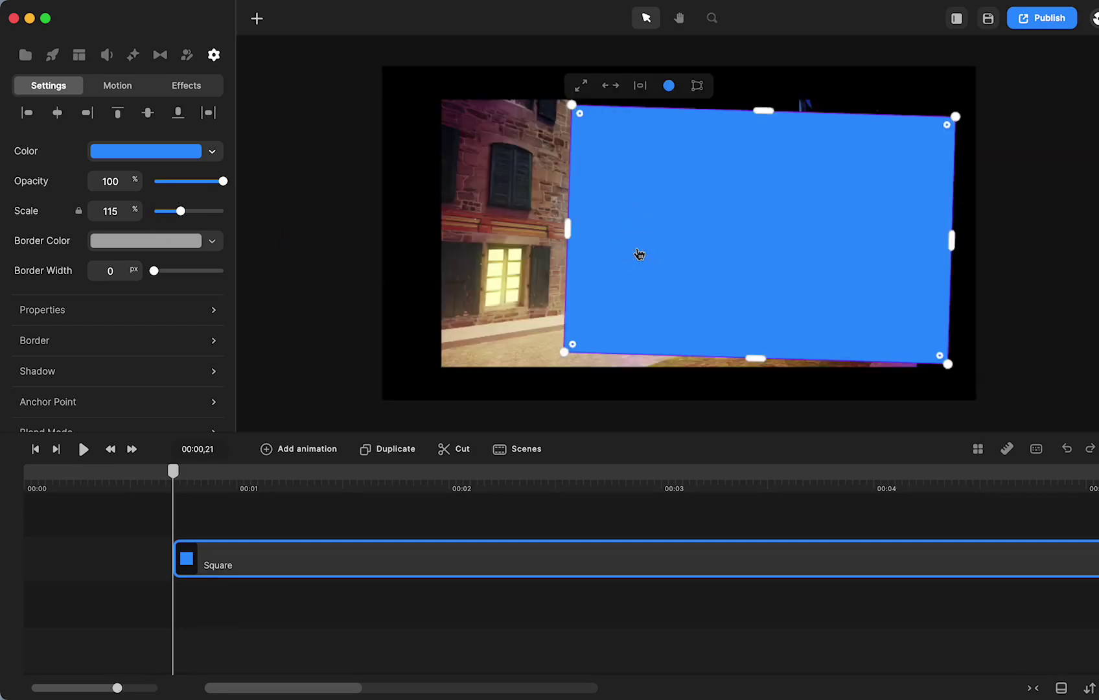
key(Delete)
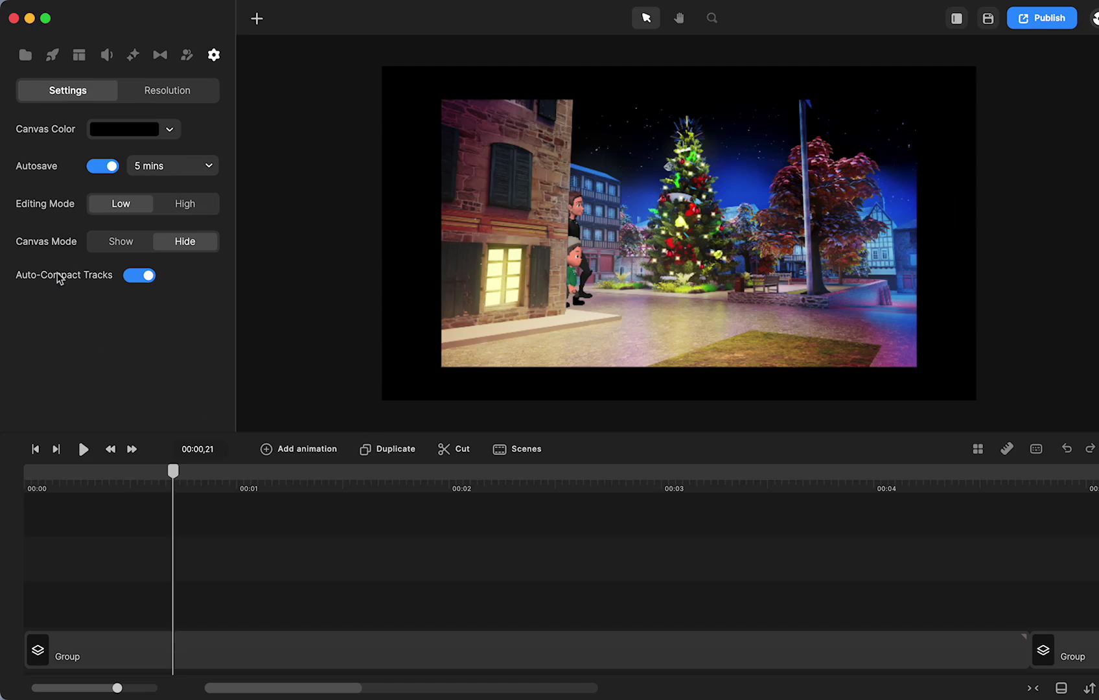